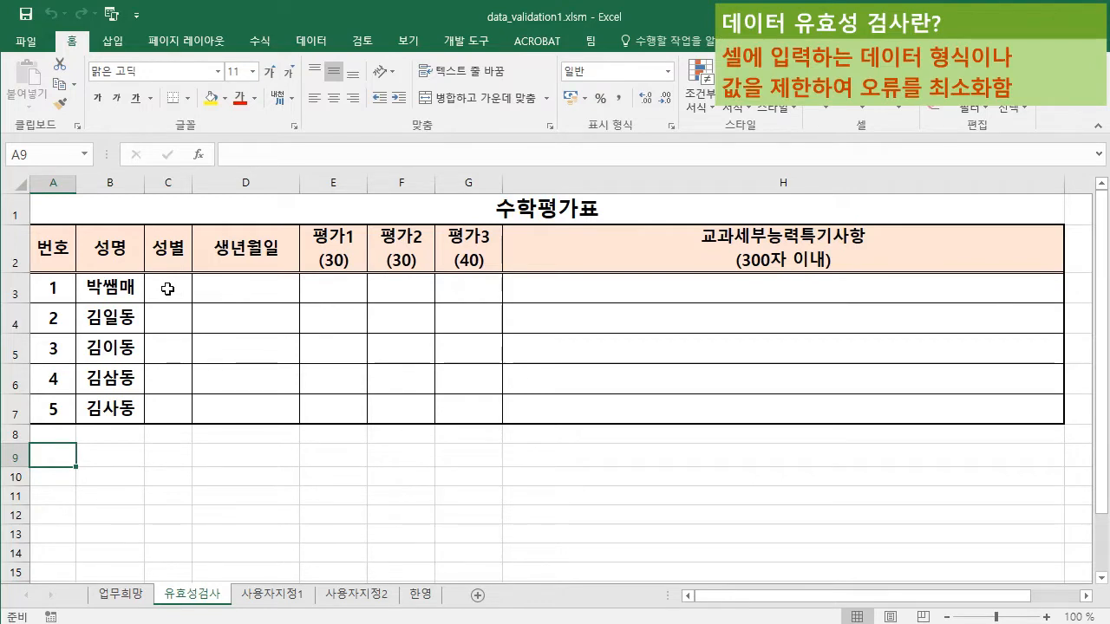
Set list validation (목록) on cell C3 in the 성별 column with the source values 남,여.
left_click(168, 289)
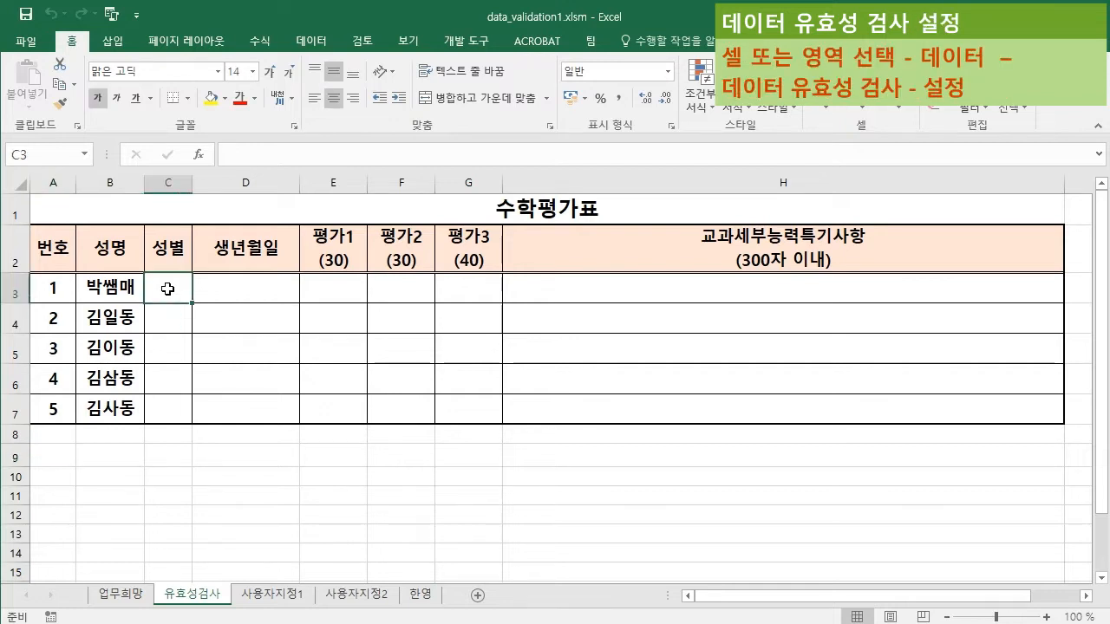
left_click(315, 42)
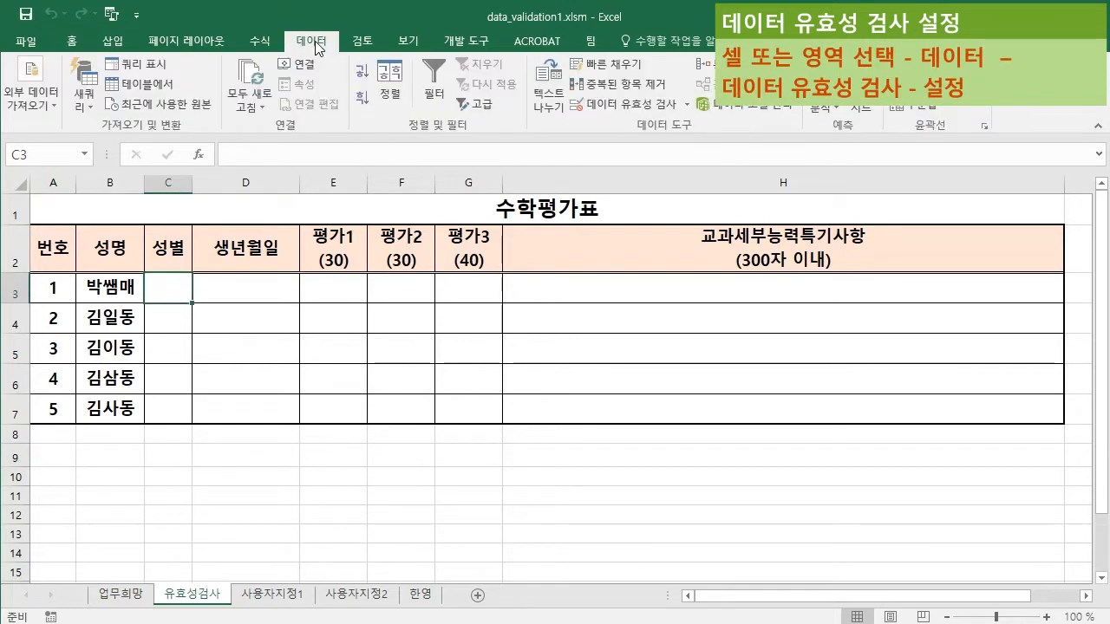
left_click(651, 106)
left_click_drag(937, 221, 686, 251)
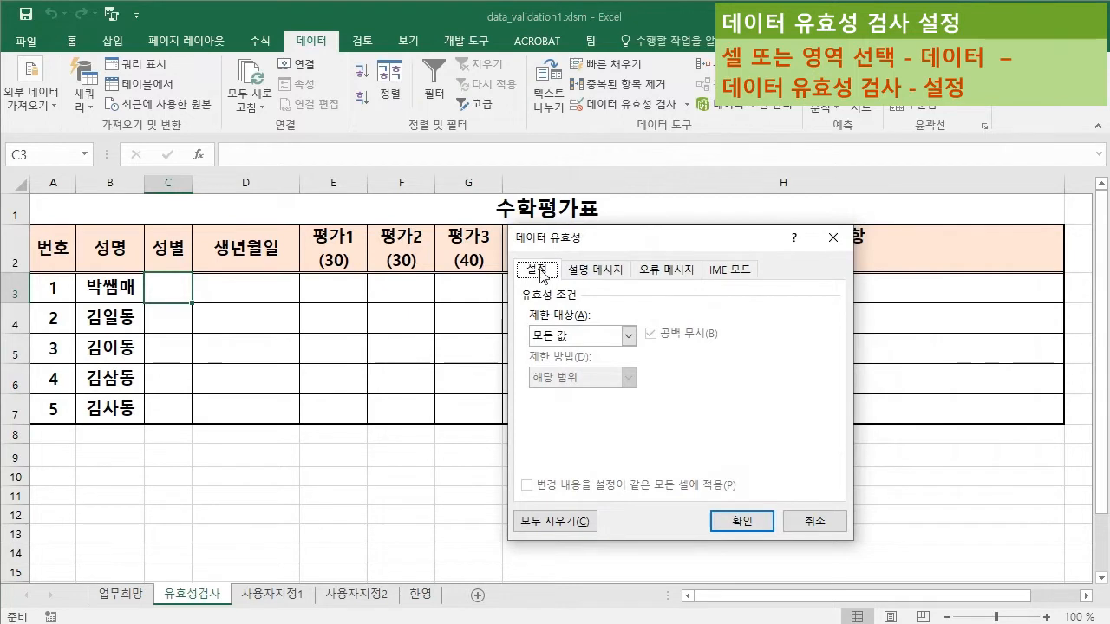
left_click(629, 337)
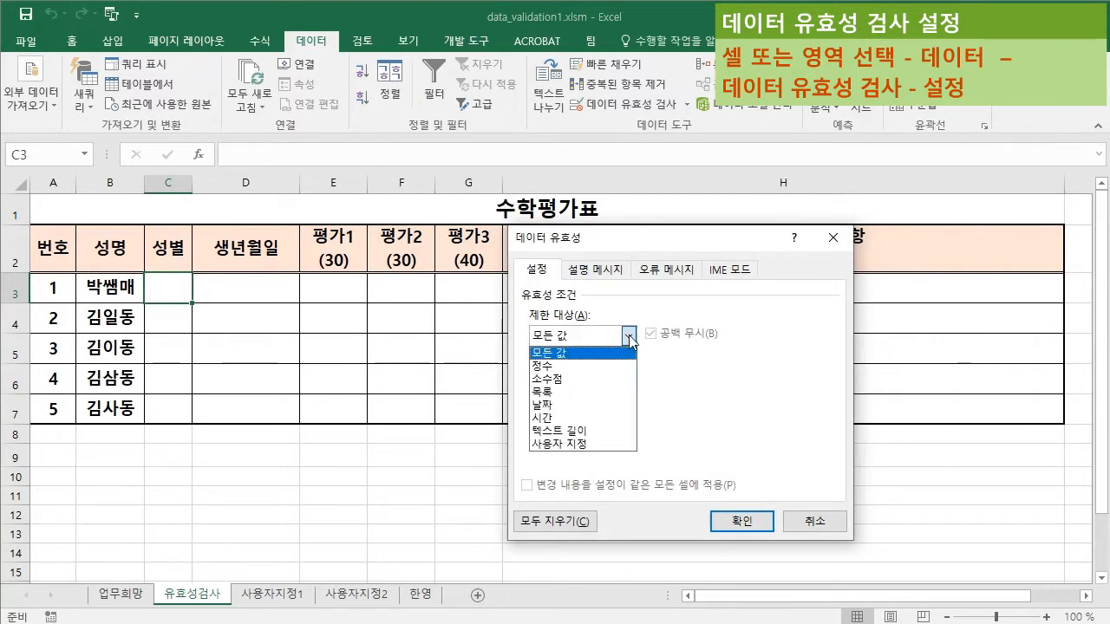
left_click(568, 398)
left_click(542, 418)
type("남,여")
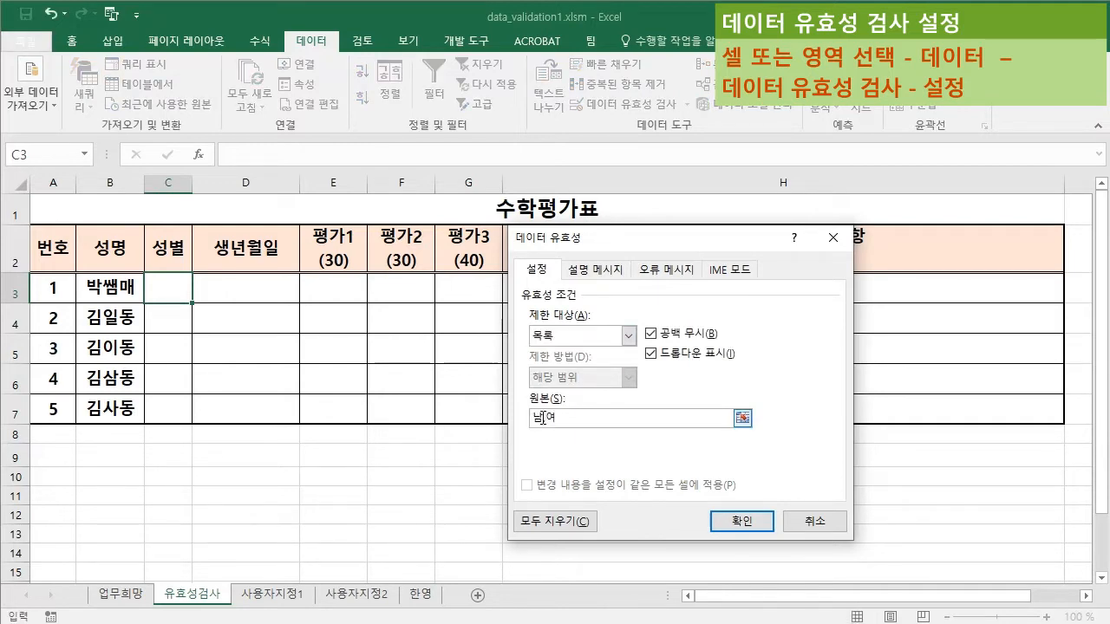
left_click(744, 522)
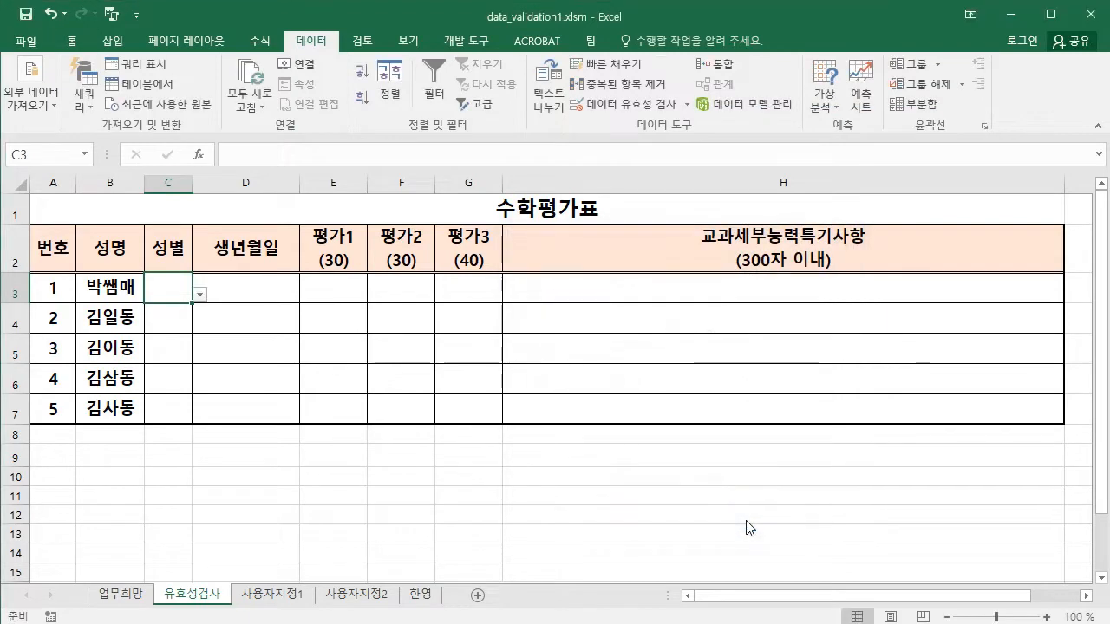
Try the dropdown in C3 by choosing 남, and clear the cell again.
left_click(201, 297)
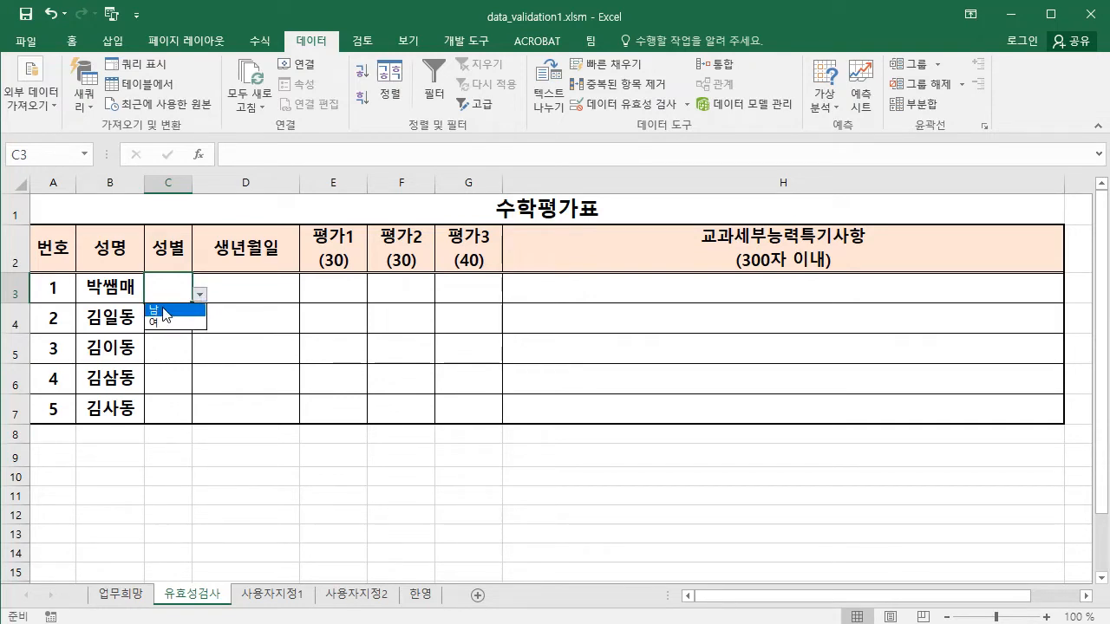
left_click(165, 312)
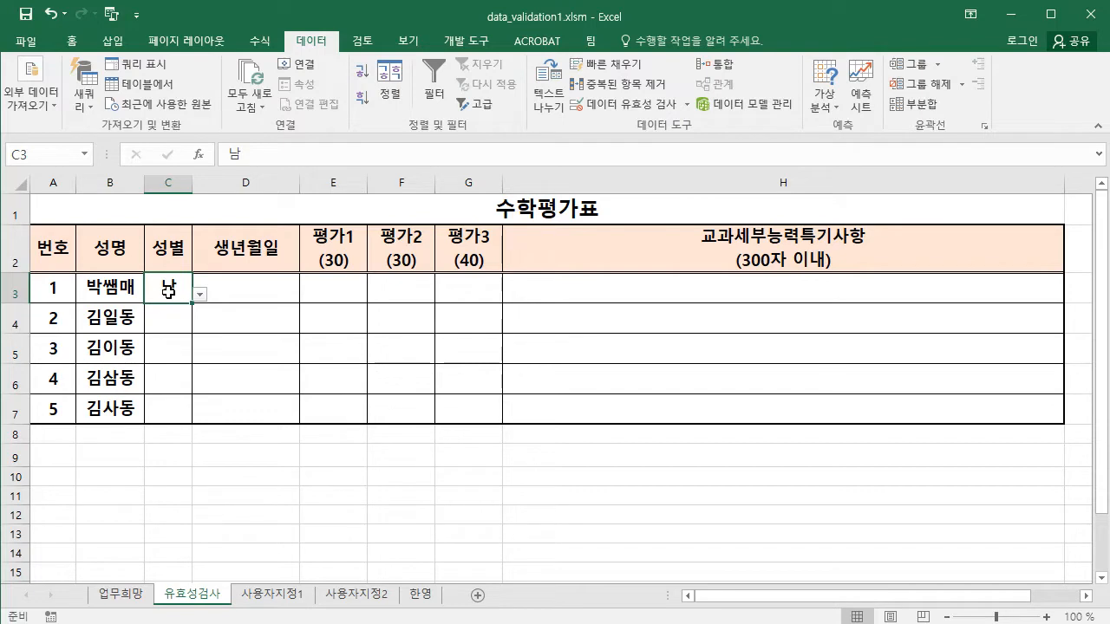
key("Delete")
Copy C3's list validation down through C7 and check the dropdown in C4.
key("alt+h")
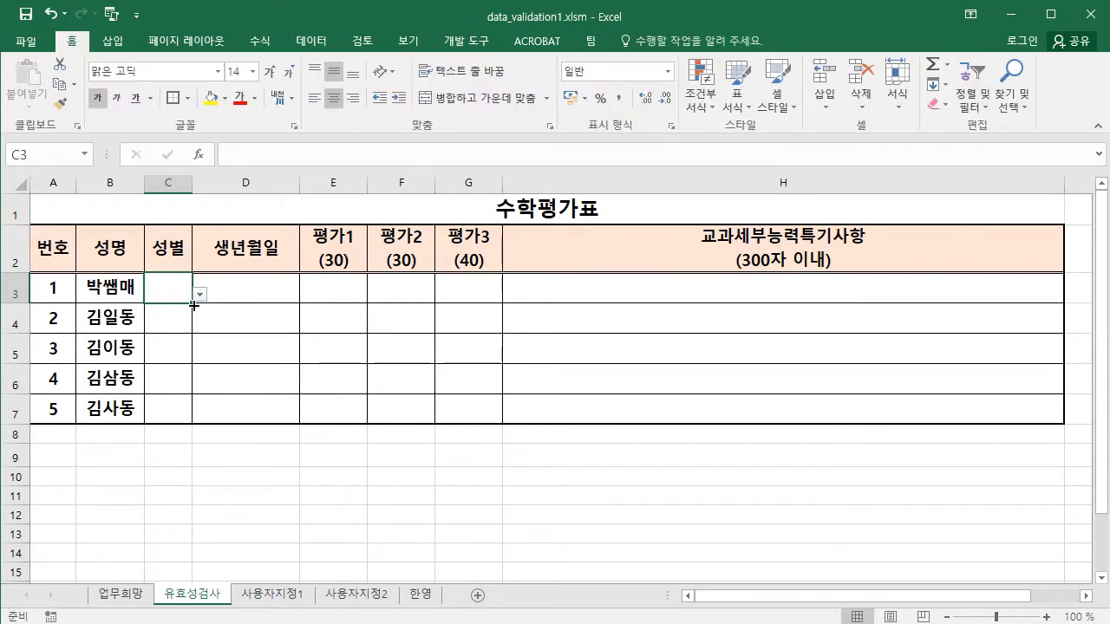
left_click_drag(194, 305, 192, 415)
left_click(168, 317)
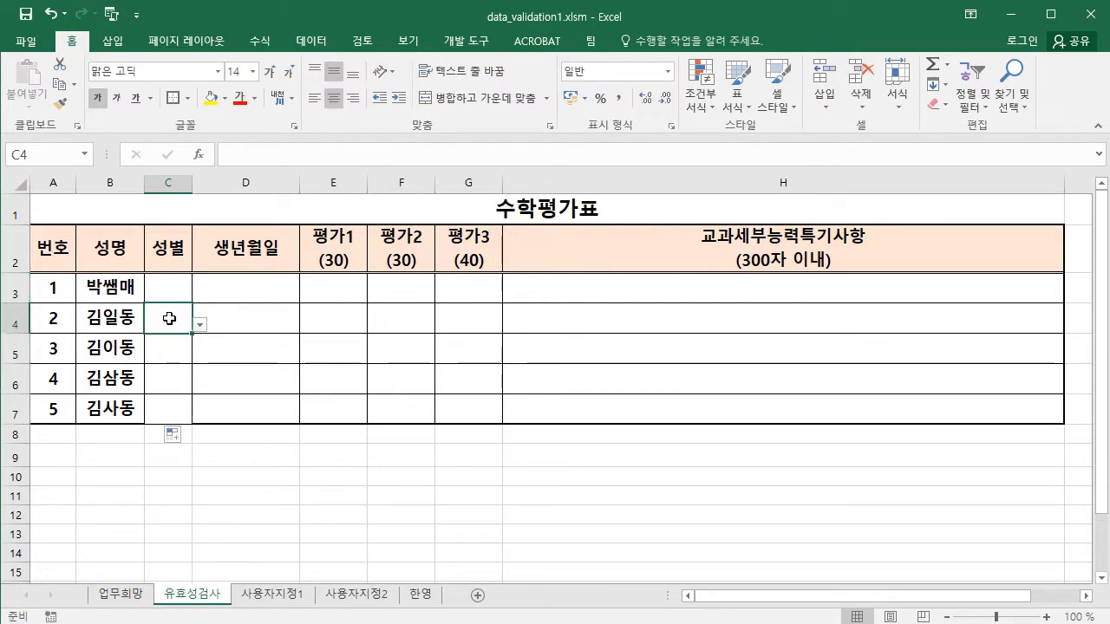
left_click(200, 324)
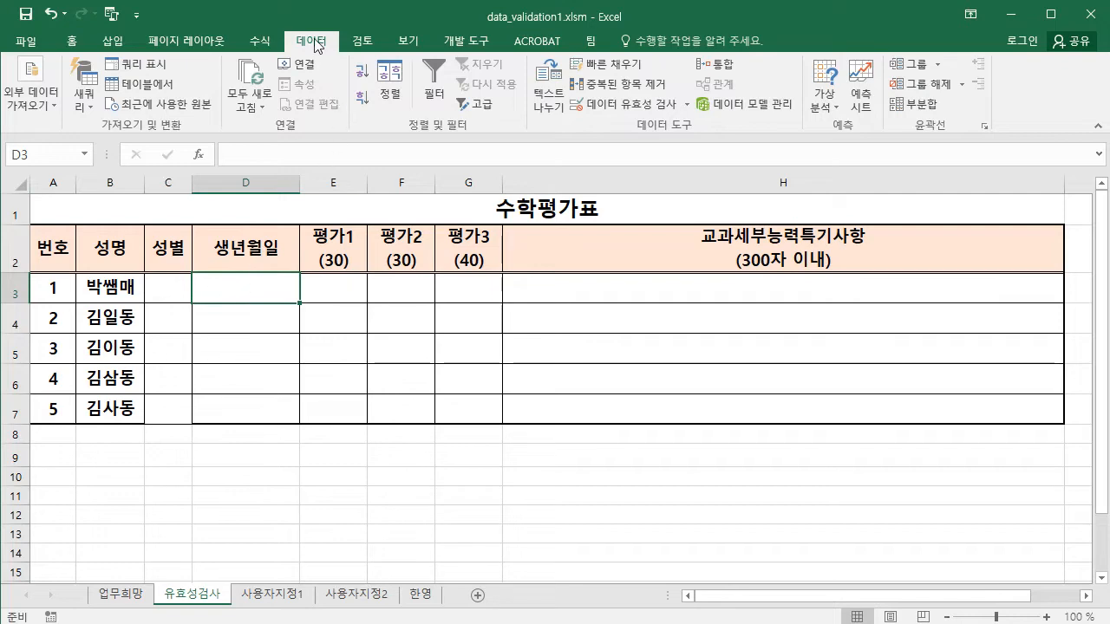
Restrict D3 to dates (날짜) with the condition >= 2005-01-01 and copy the rule down through D7.
left_click(627, 103)
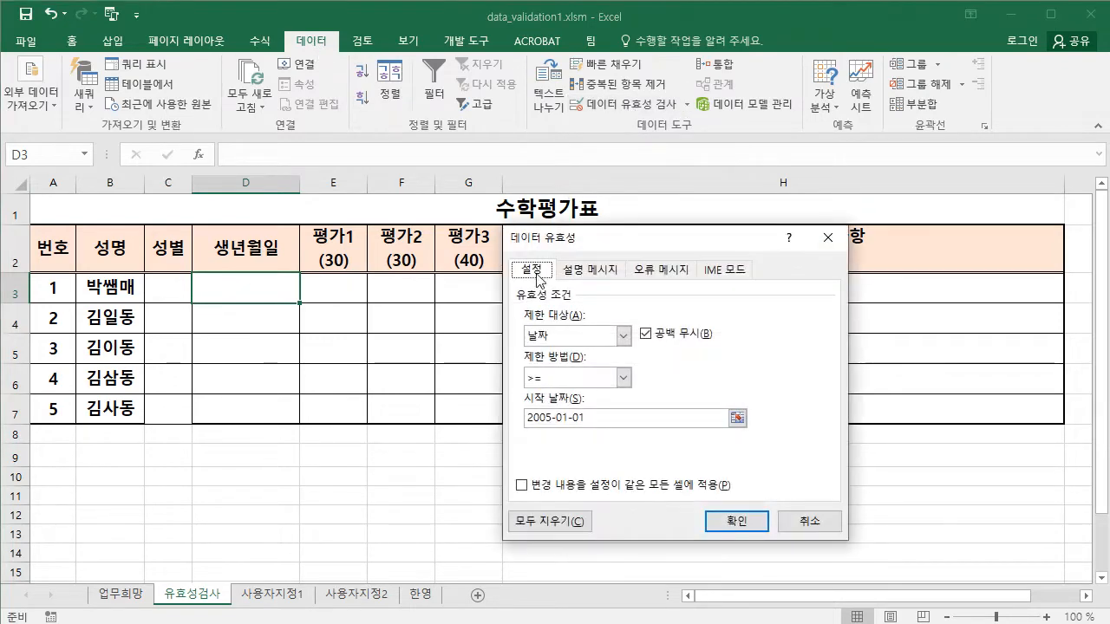
left_click(623, 337)
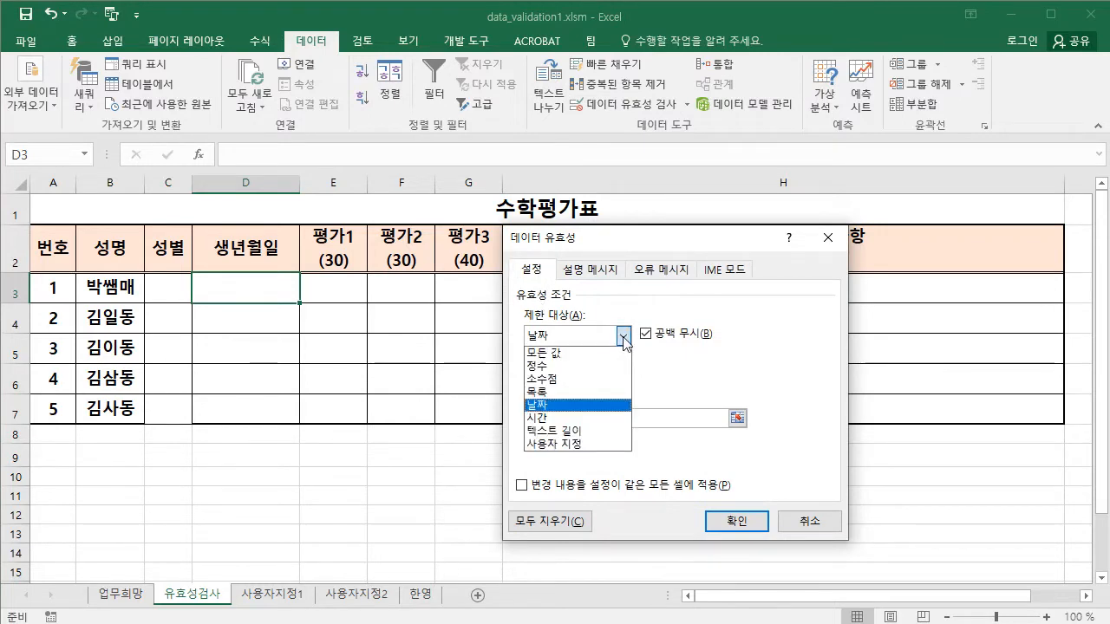
left_click(557, 405)
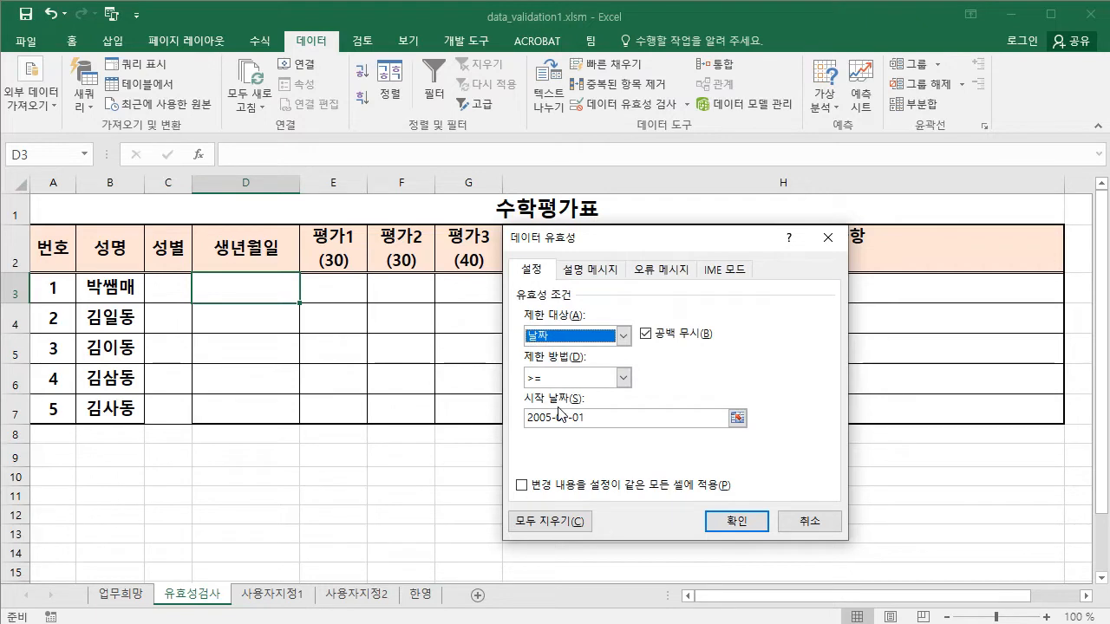
left_click(624, 378)
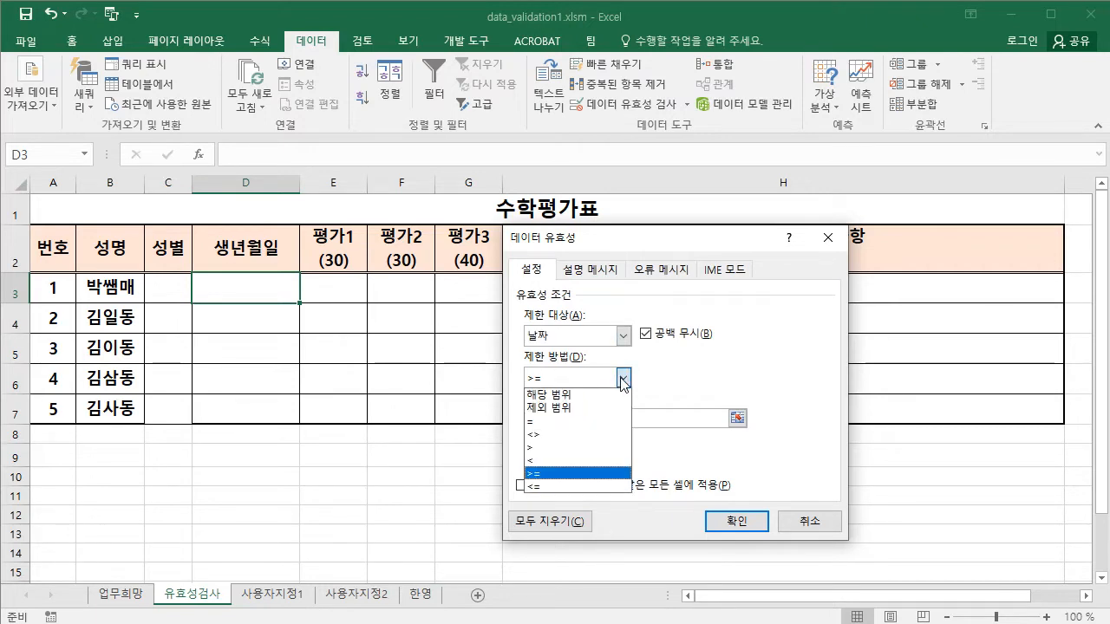
left_click(548, 473)
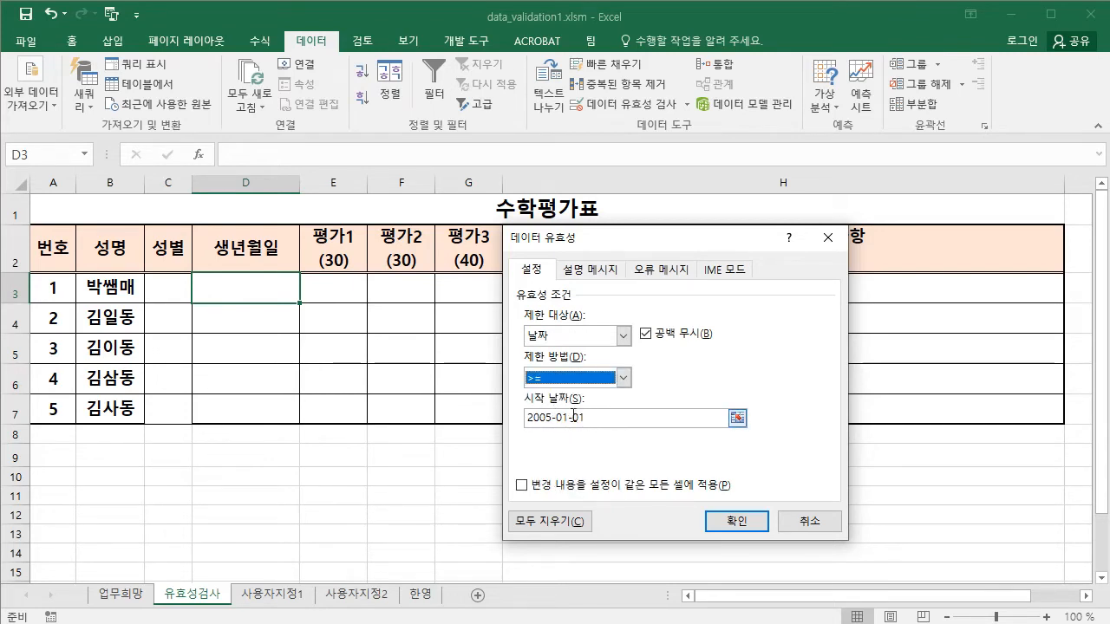
left_click(735, 523)
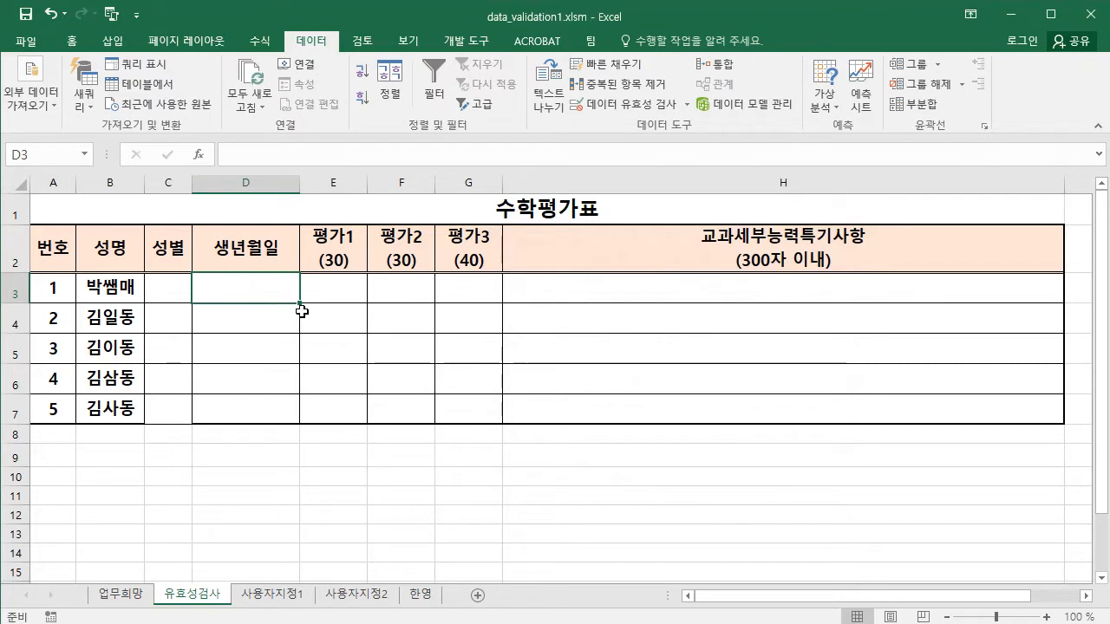
left_click_drag(300, 305, 308, 424)
Test the date rule by entering a birth date earlier than the allowed start date in D3, and cancel the entry.
left_click(246, 290)
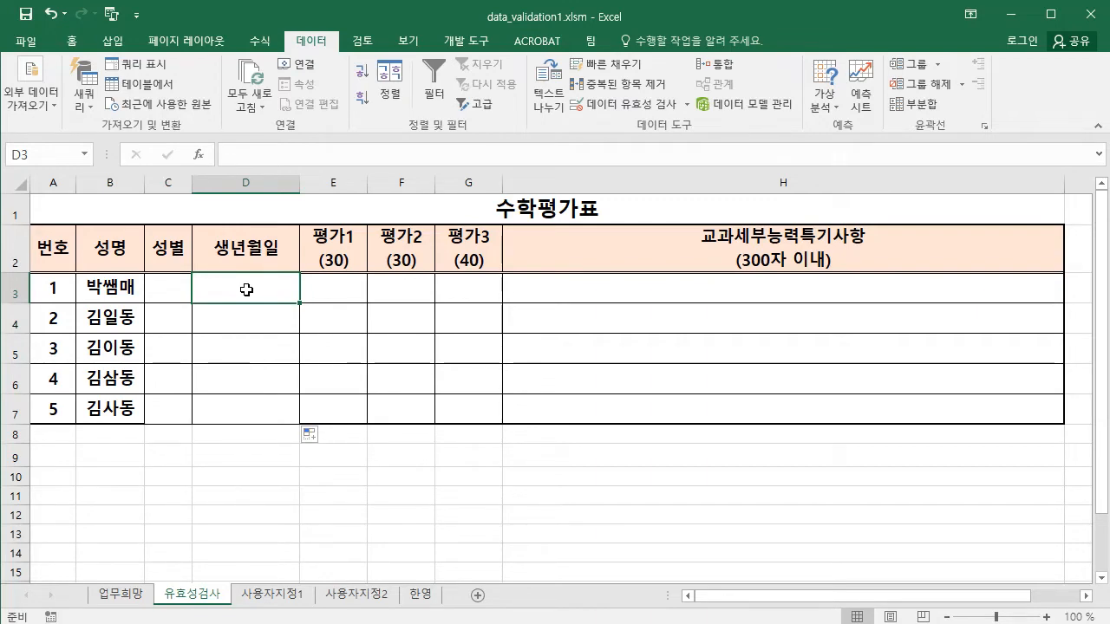
type("2000-01-01")
key("Return")
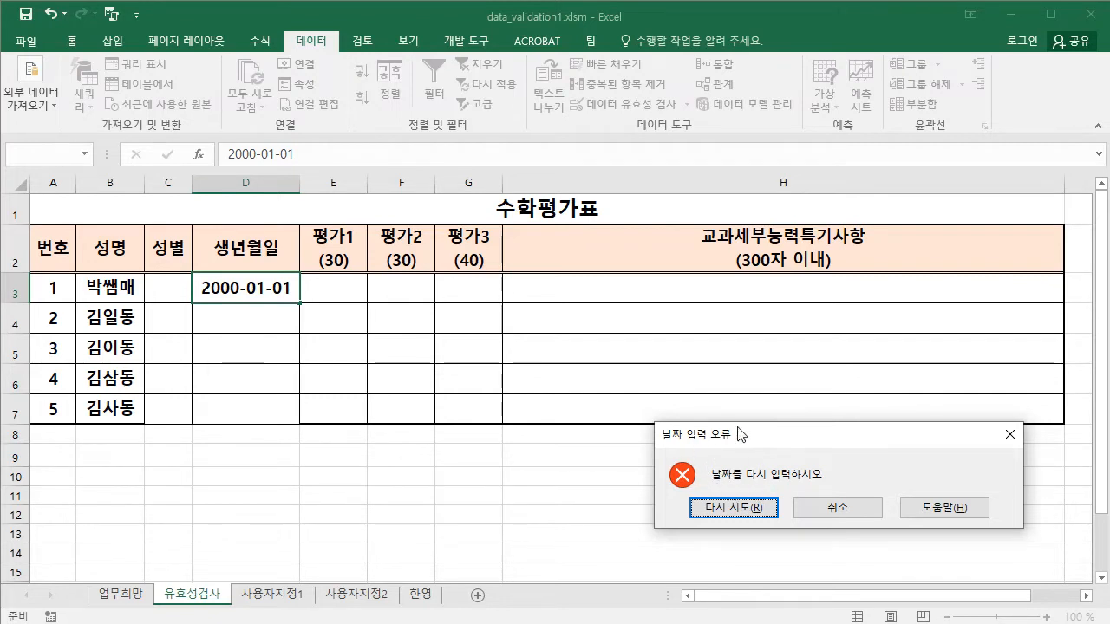
left_click(838, 513)
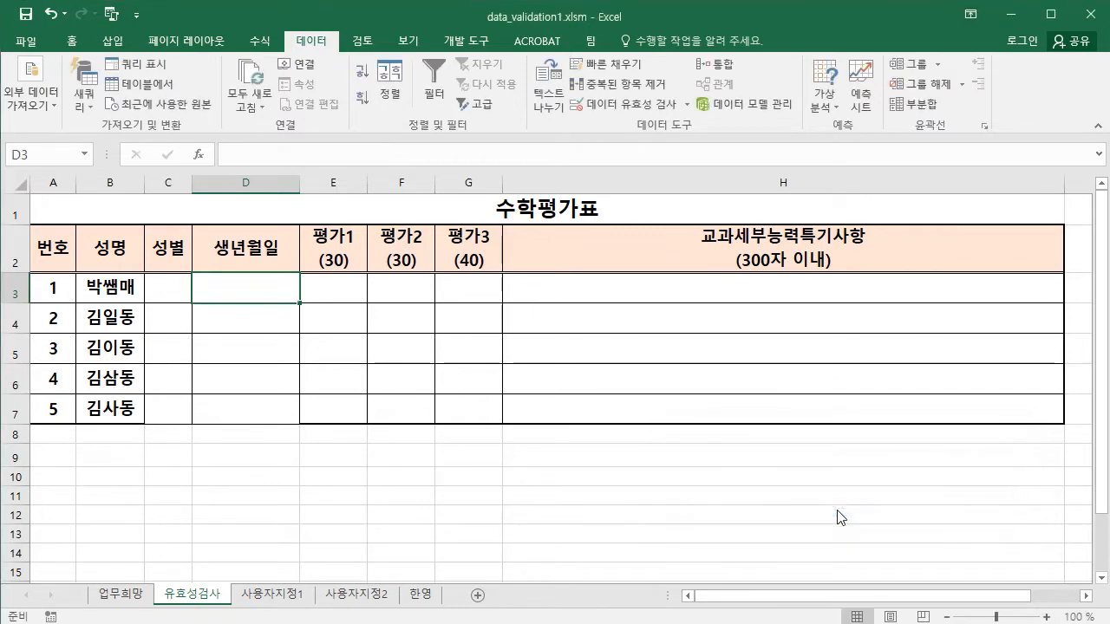
Review the error alert style, title and message defined for the 생년월일 cells D3:D7.
left_click_drag(240, 290, 242, 407)
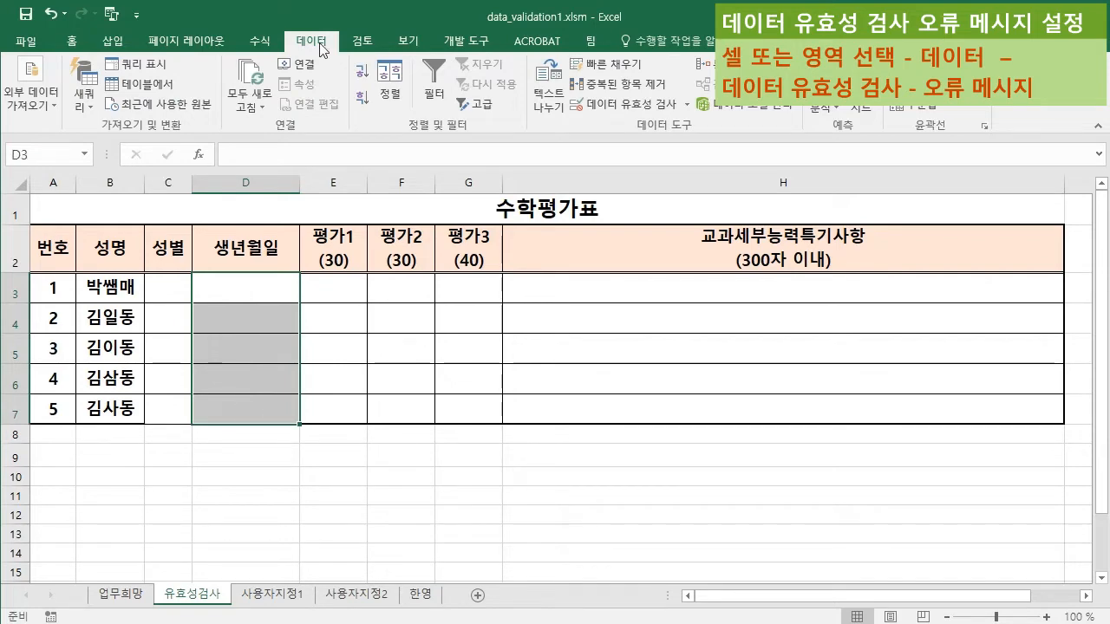
left_click(622, 106)
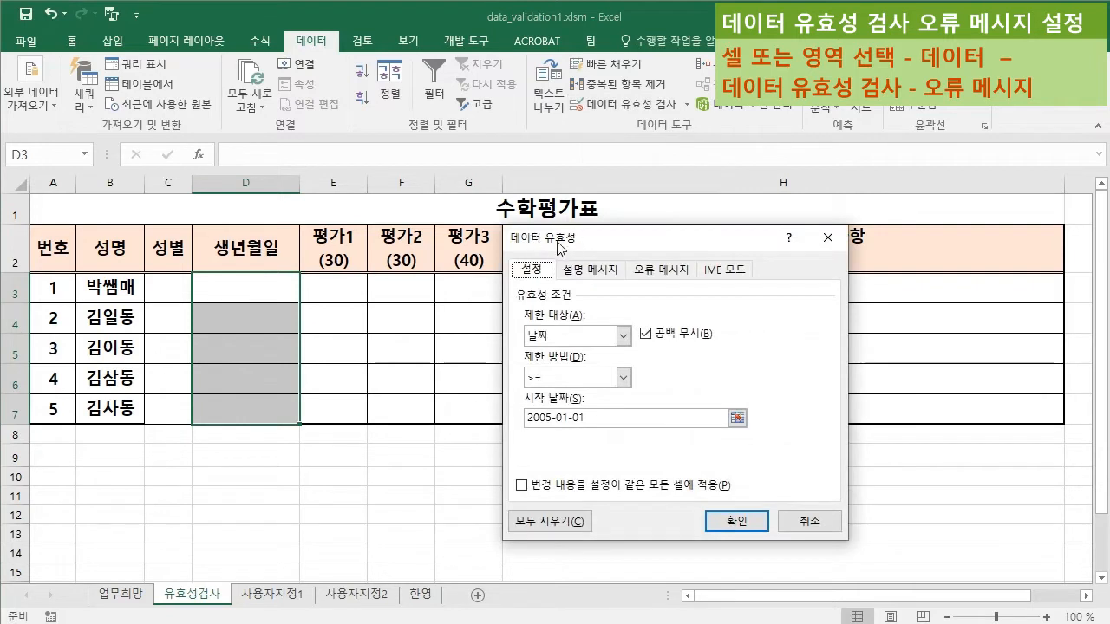
left_click(667, 274)
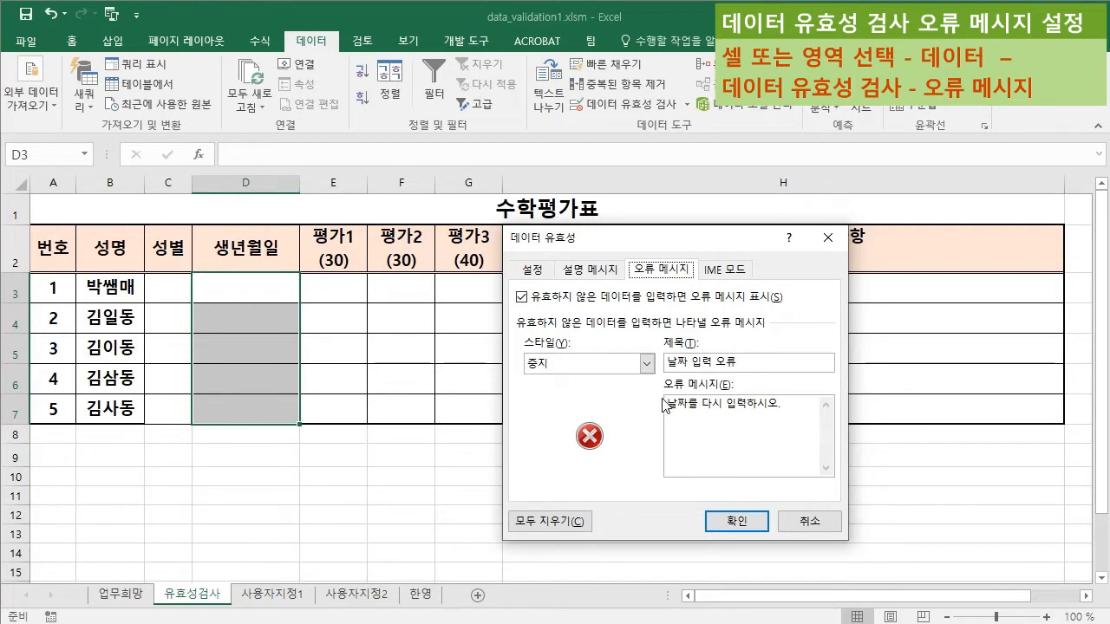
left_click(736, 521)
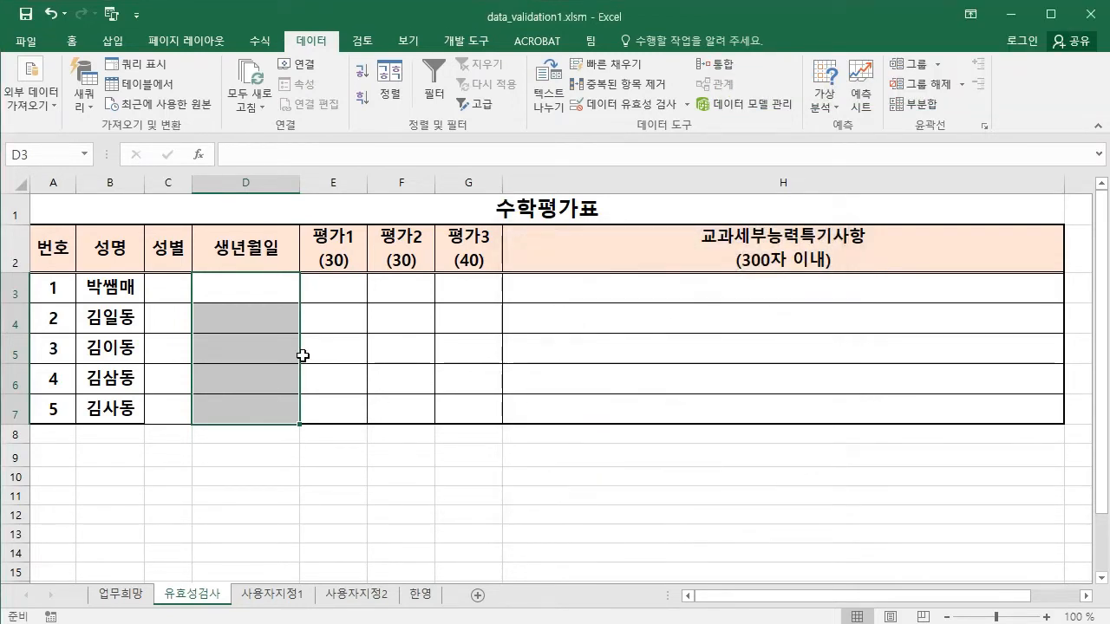
Retest the error alert in D3 with a birth date before the permitted start date, and cancel the entry.
left_click(237, 314)
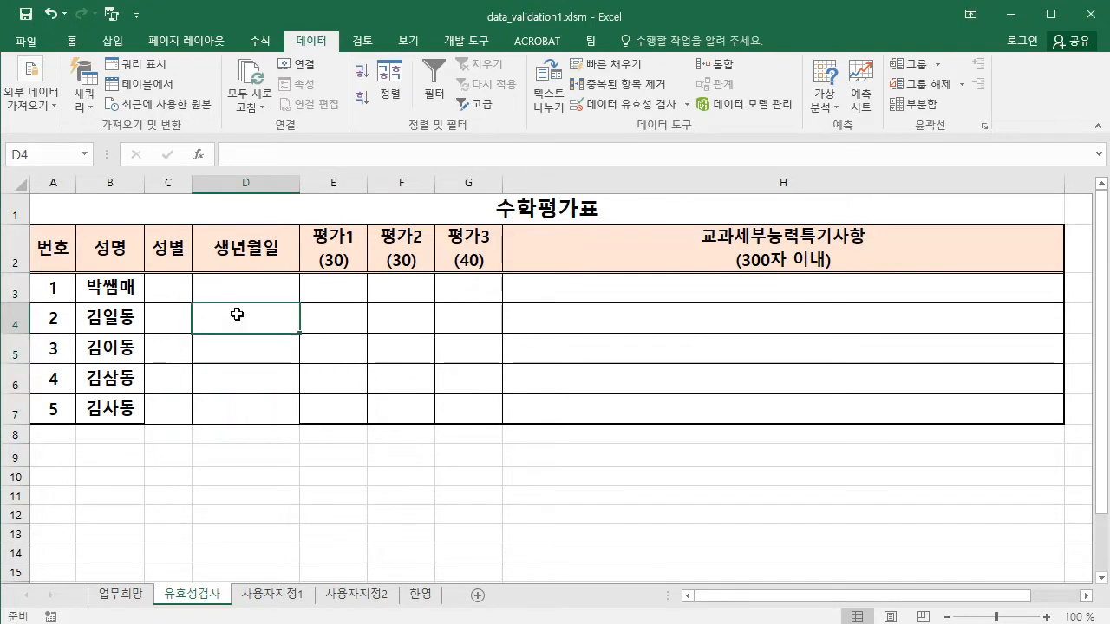
left_click(256, 287)
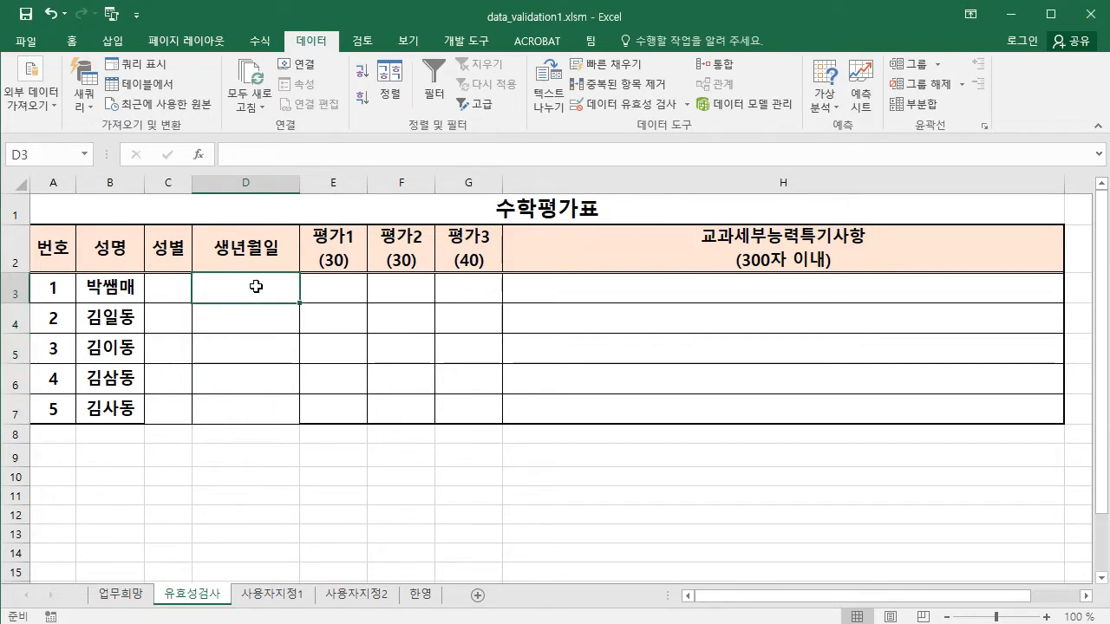
type("2000-01")
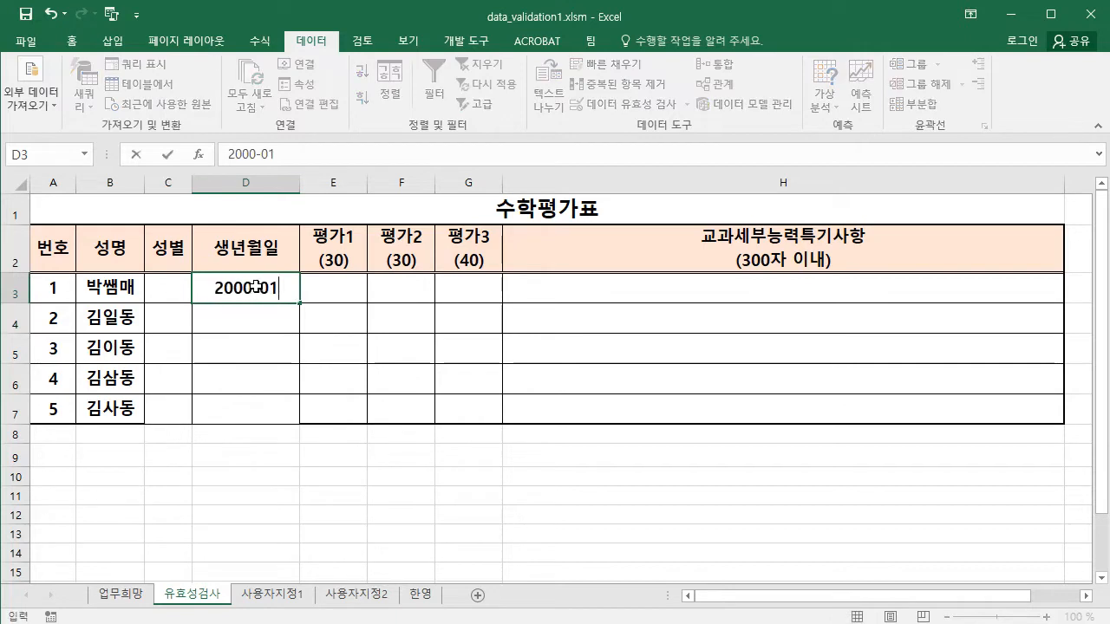
type("-01")
key("Return")
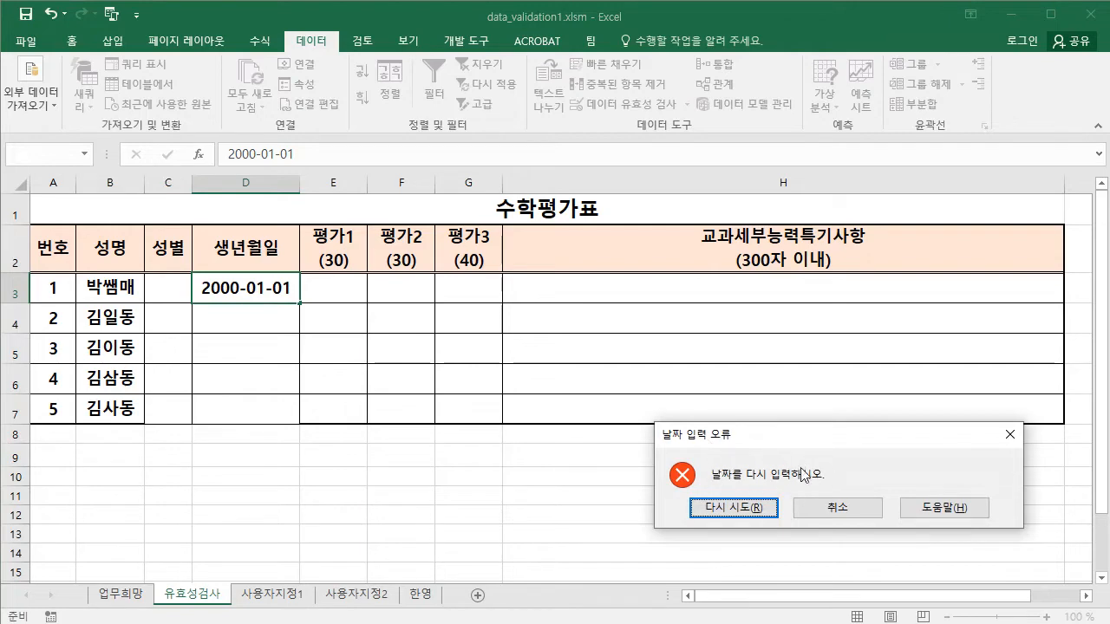
left_click(838, 509)
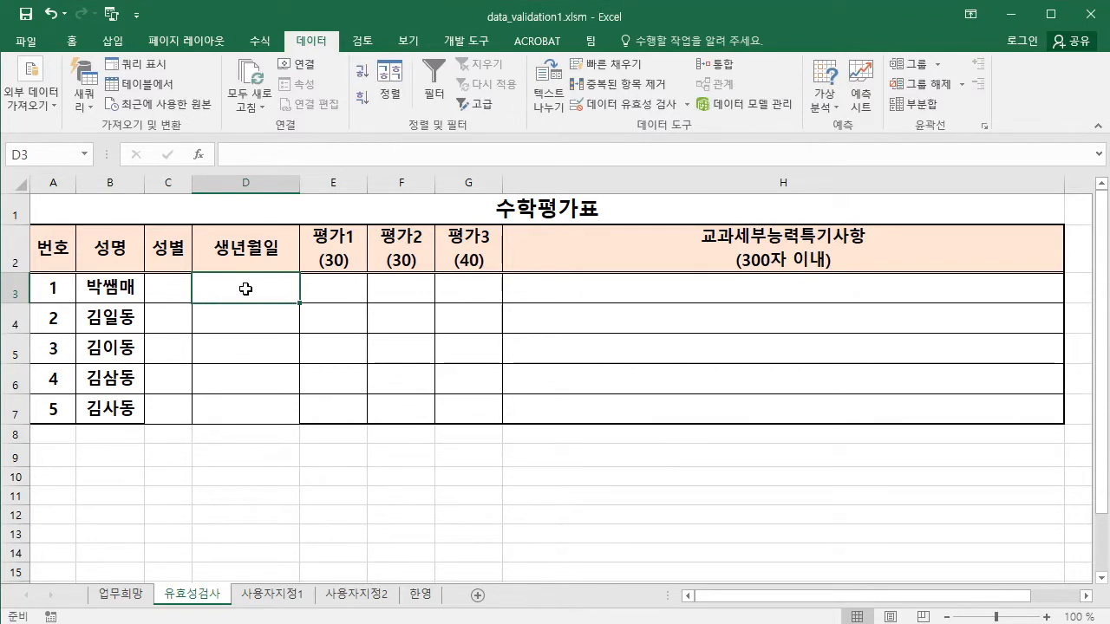
Enter a birth date in D3 that satisfies the date rule.
type("2005")
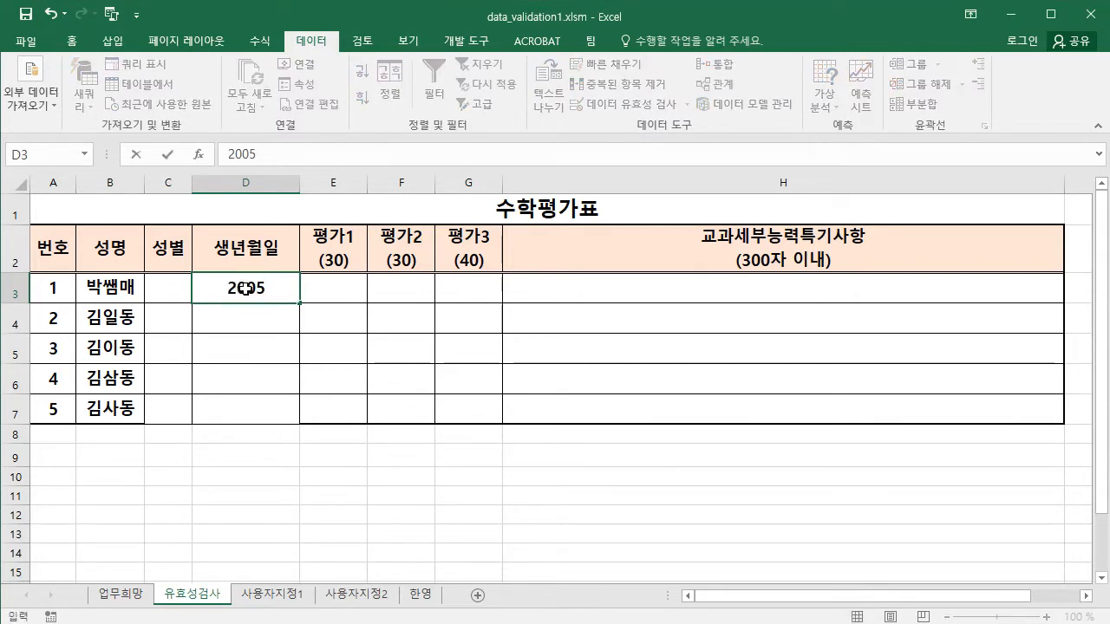
type("-01-01")
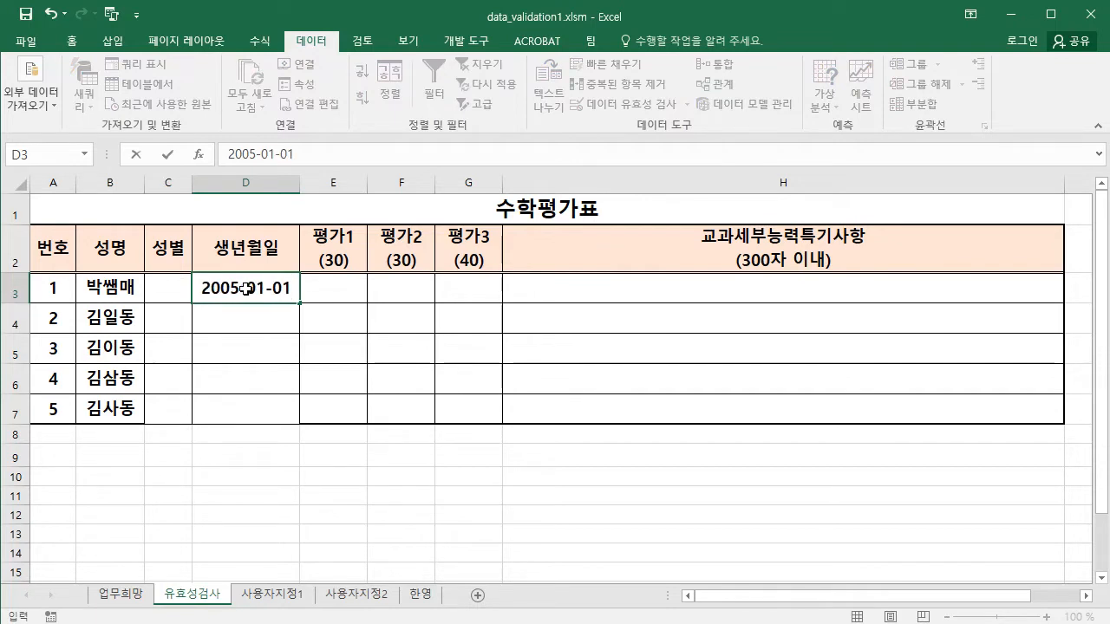
key("Return")
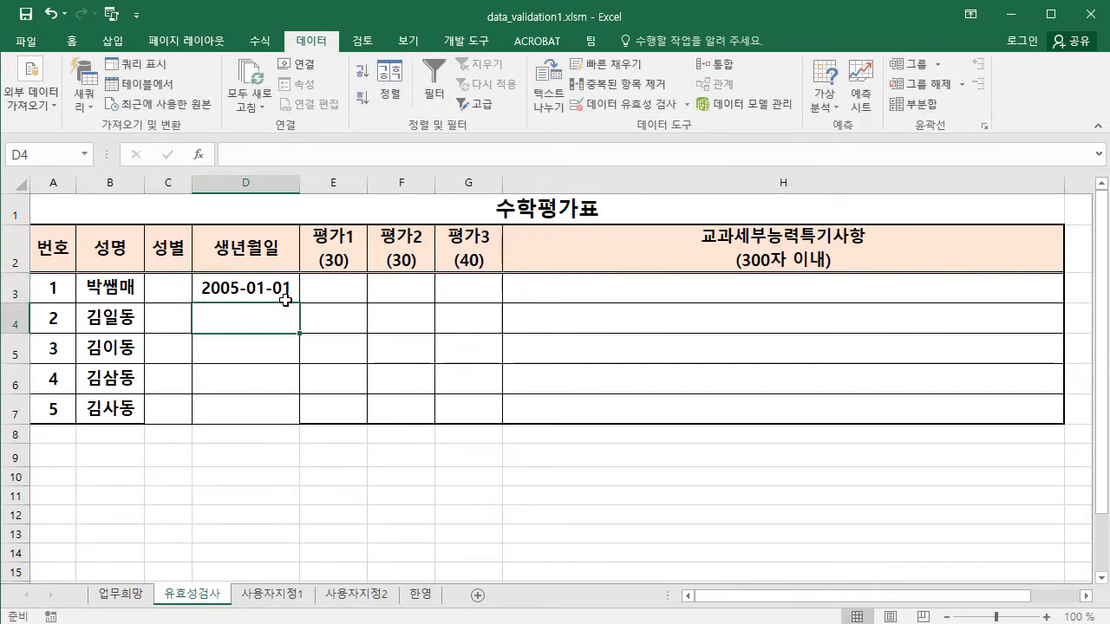
Set the validation of E3 to whole numbers with the <= condition and maximum 30, and check its error alert text.
left_click(308, 283)
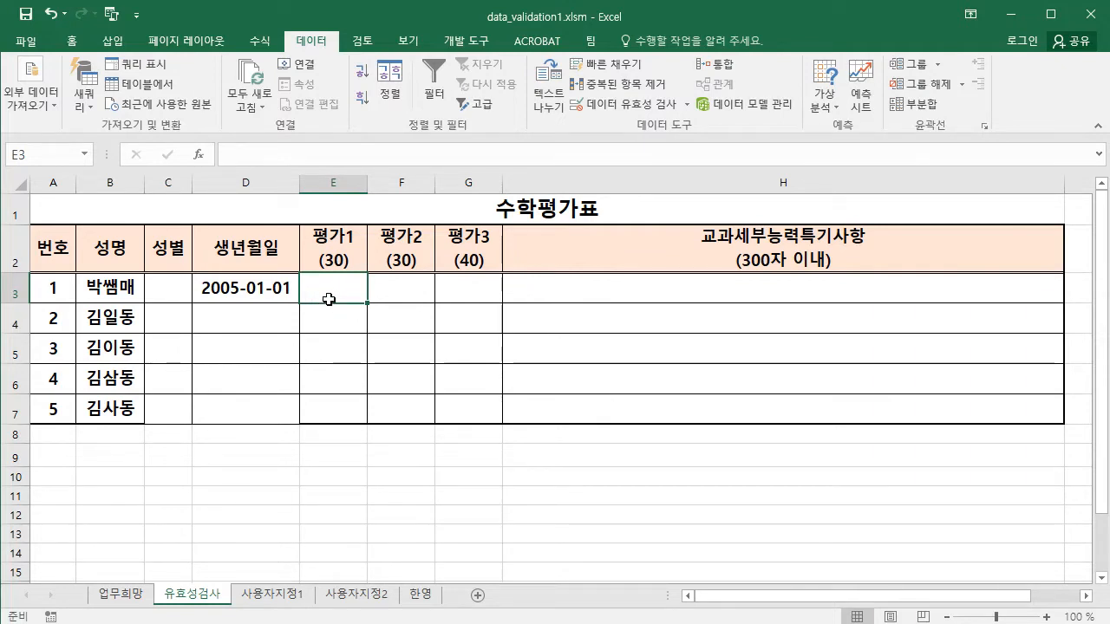
left_click(612, 108)
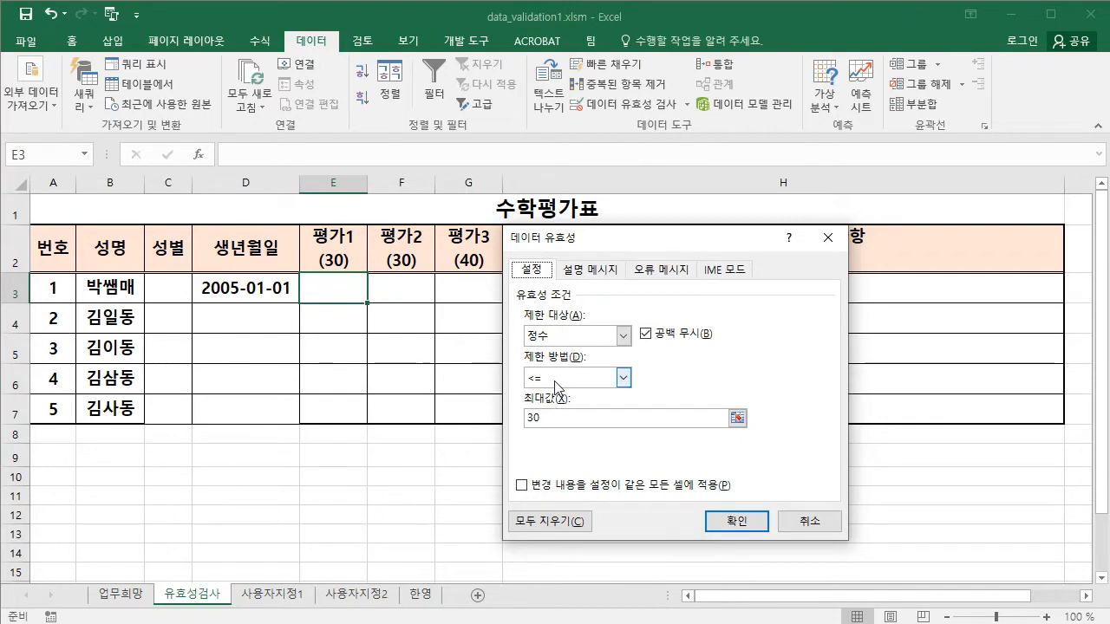
left_click(629, 383)
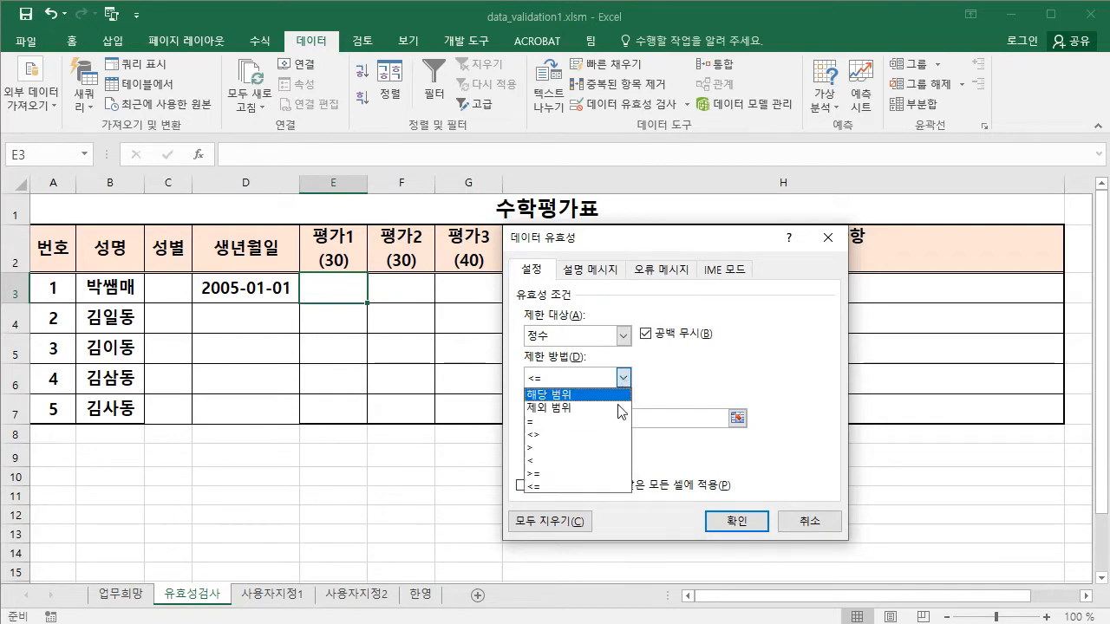
left_click(544, 488)
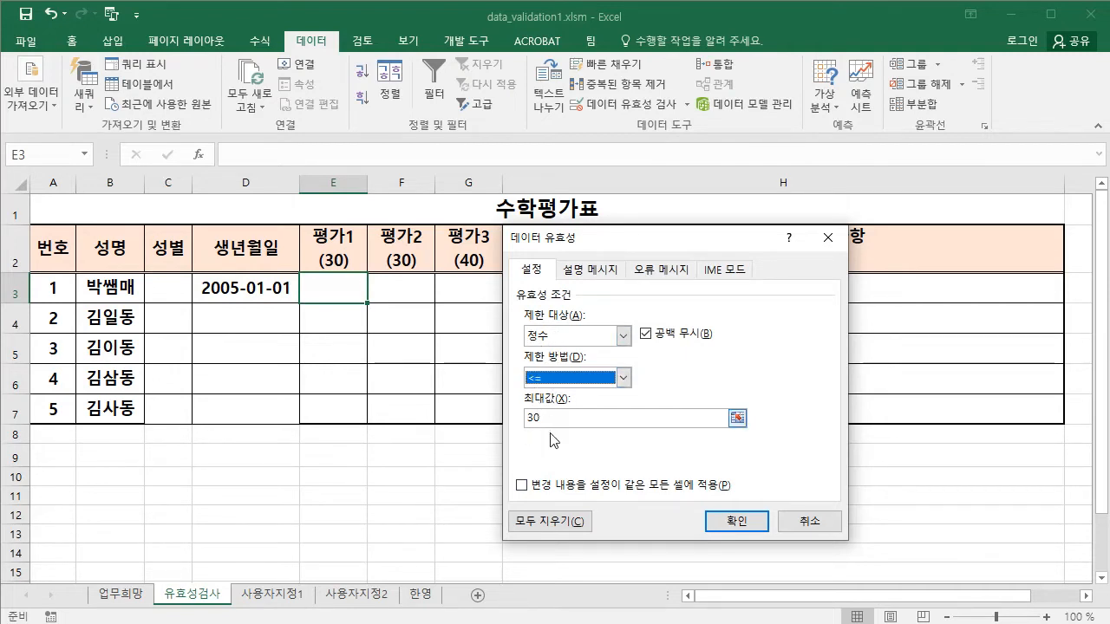
left_click(661, 271)
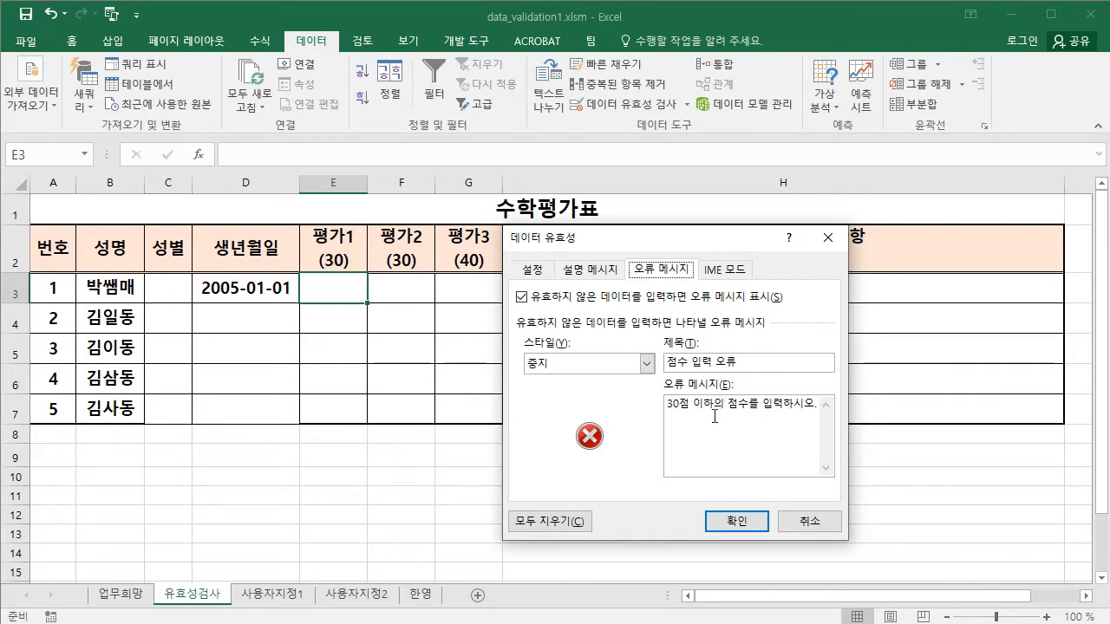
left_click(733, 523)
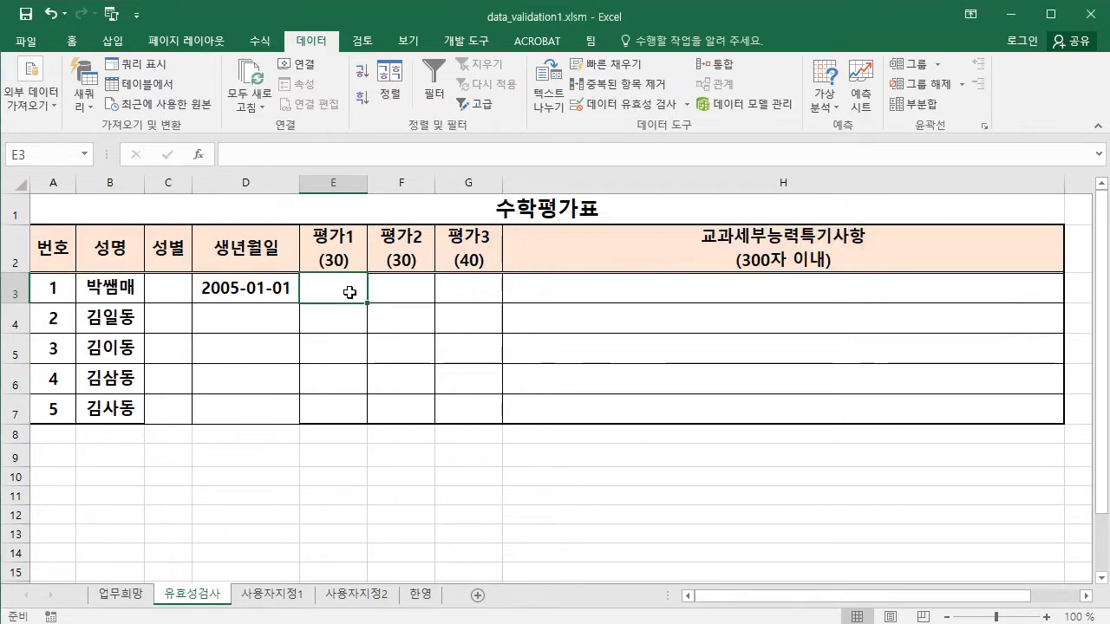
Test the score limit in E3 with the value 31, and cancel the entry.
type("31")
key("Return")
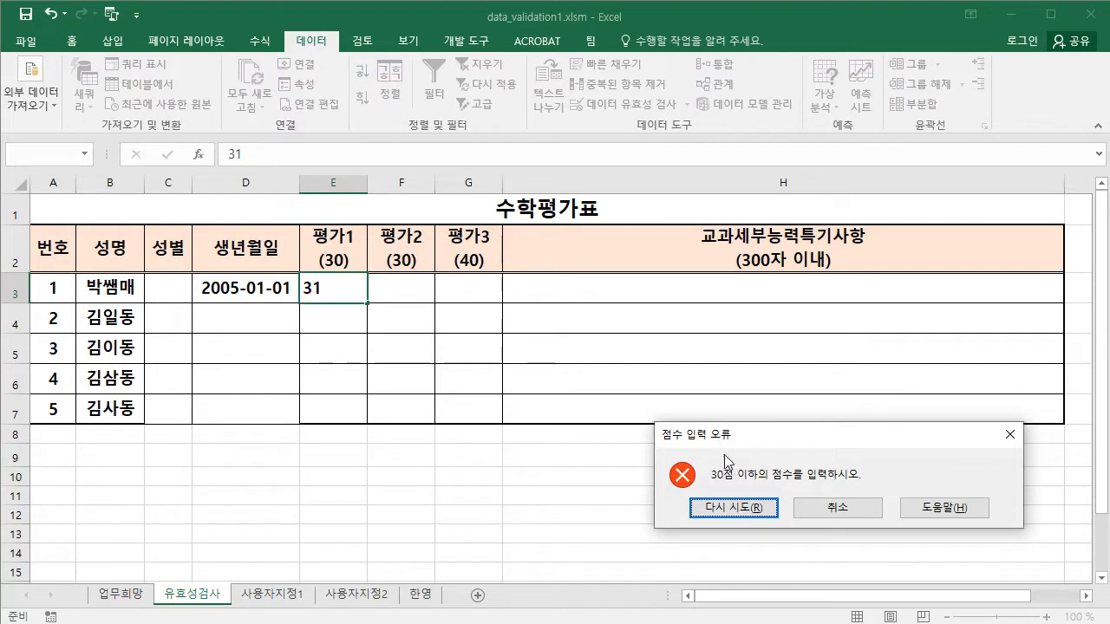
left_click(837, 508)
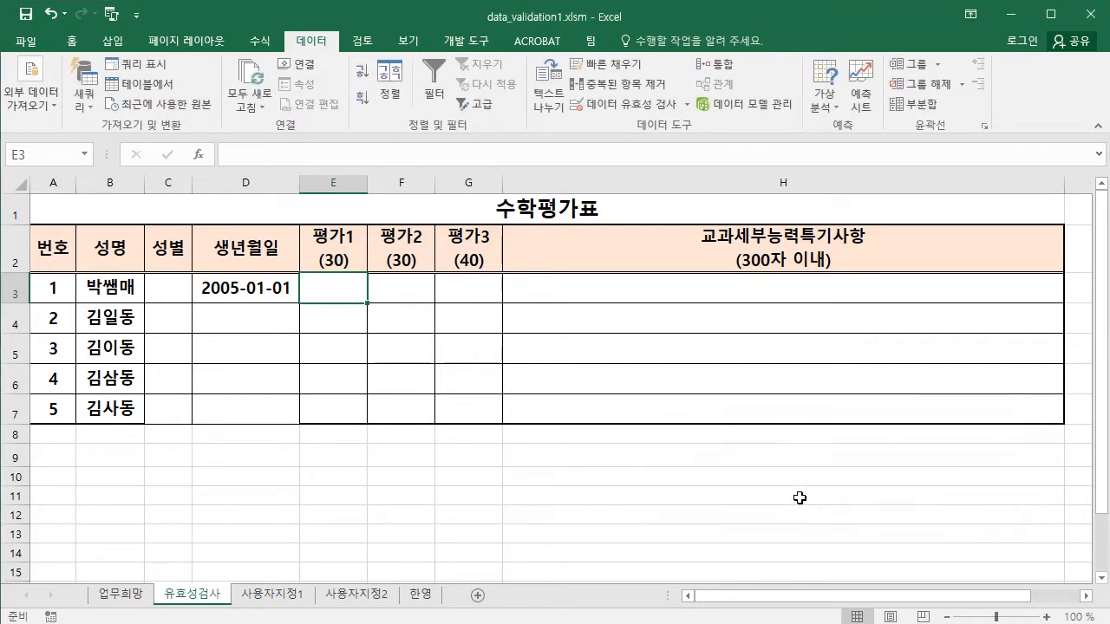
Copy the E3 validation rule down through E7, and enter a score of 0 in E7.
left_click_drag(368, 304, 372, 427)
left_click(326, 413)
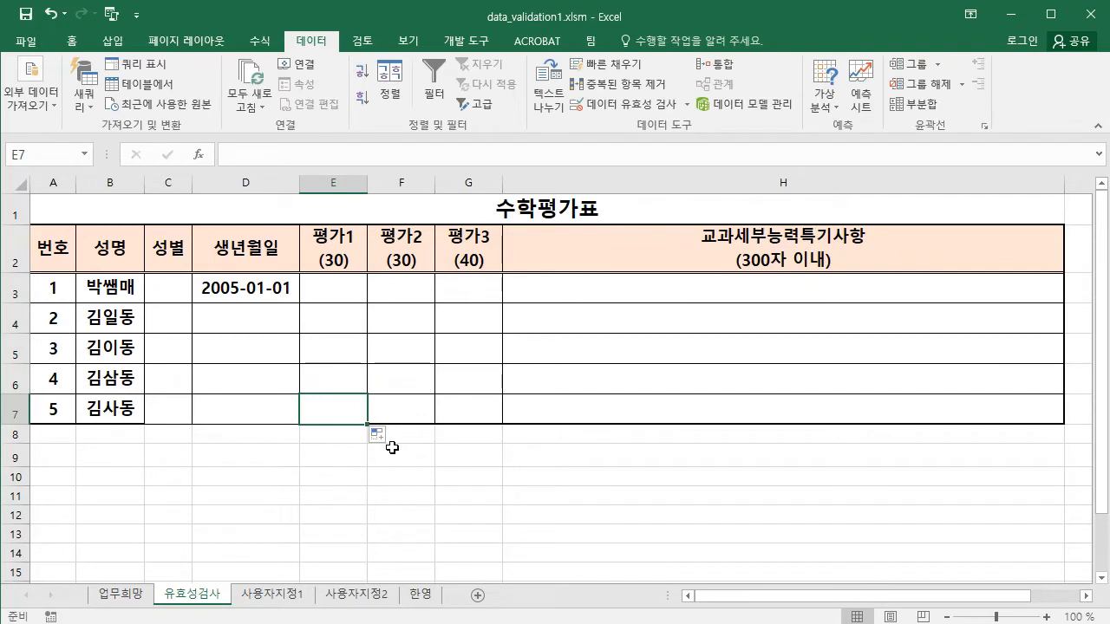
type("0")
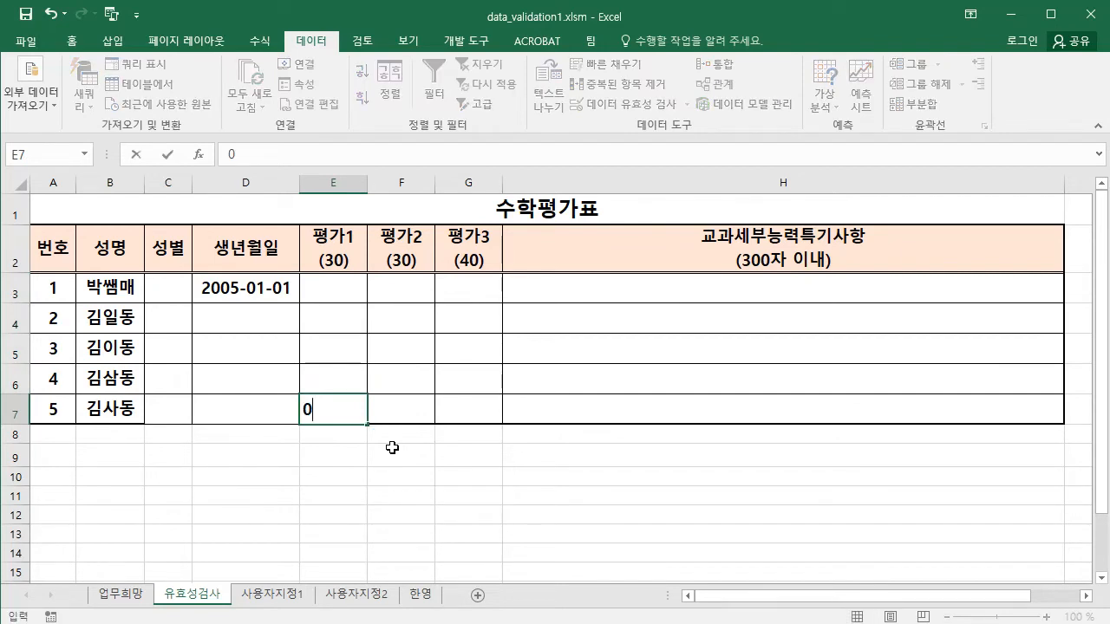
key("Return")
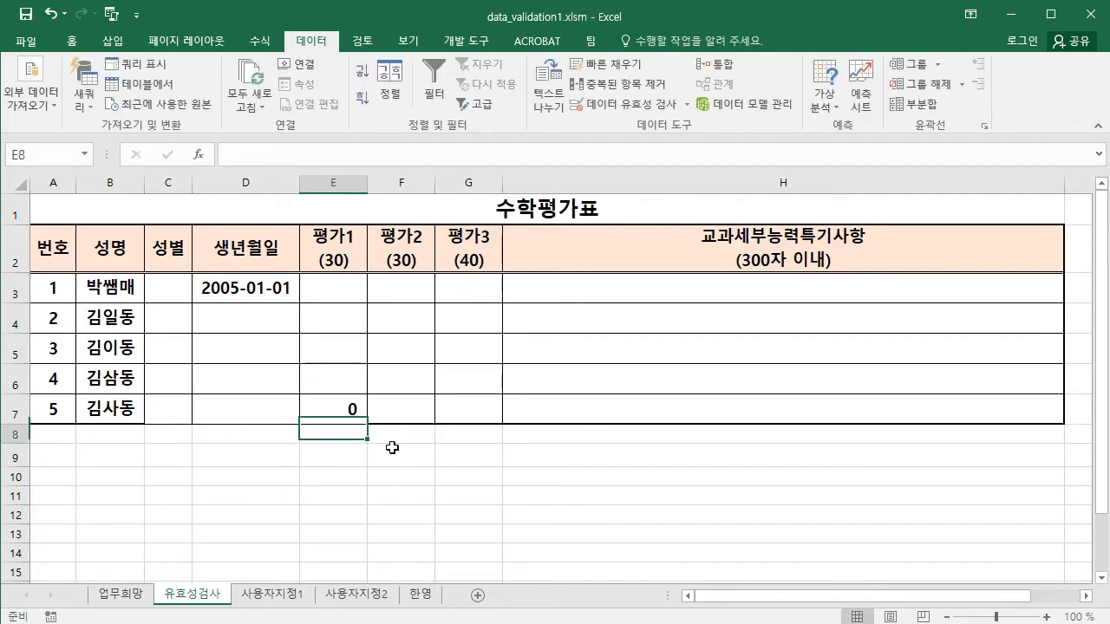
Test the copied rule in E7 with the value 31, and cancel the entry.
left_click(346, 409)
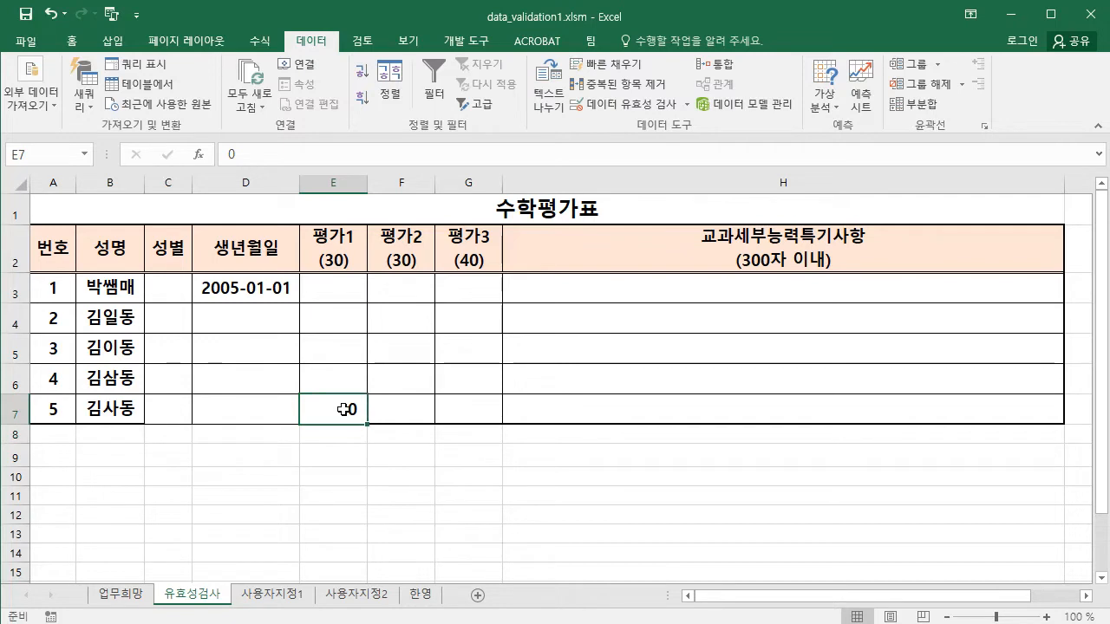
type("31")
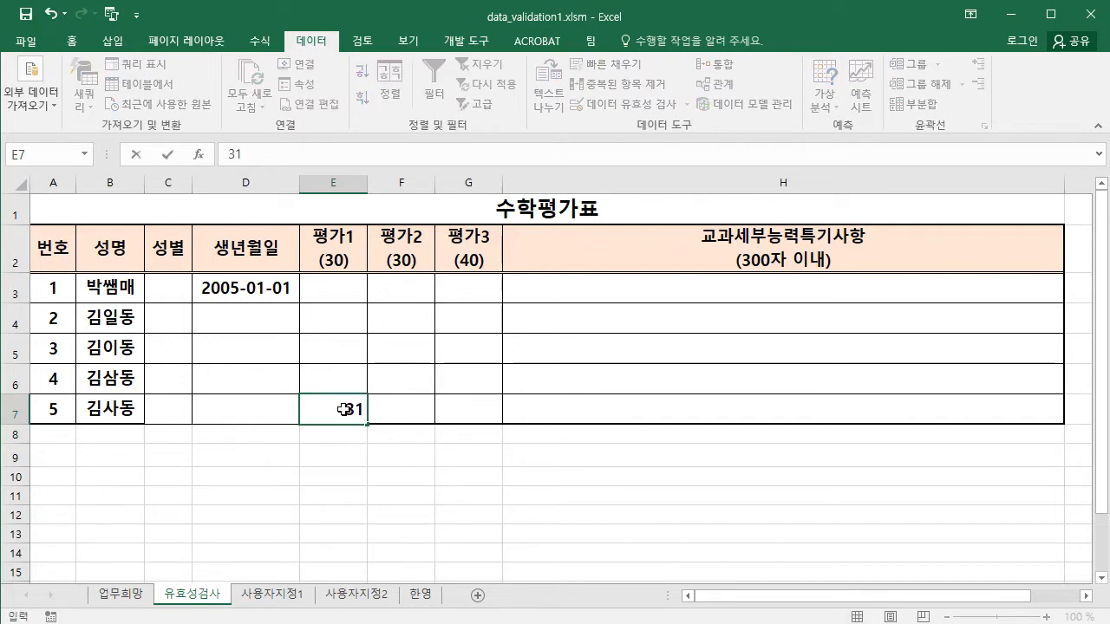
key("Return")
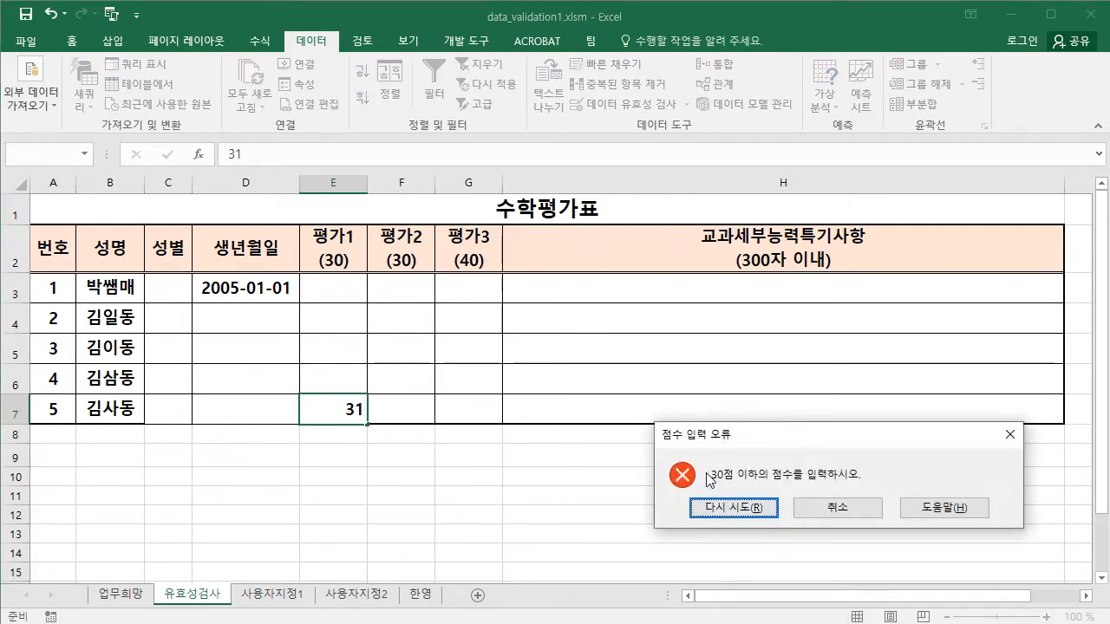
left_click(859, 511)
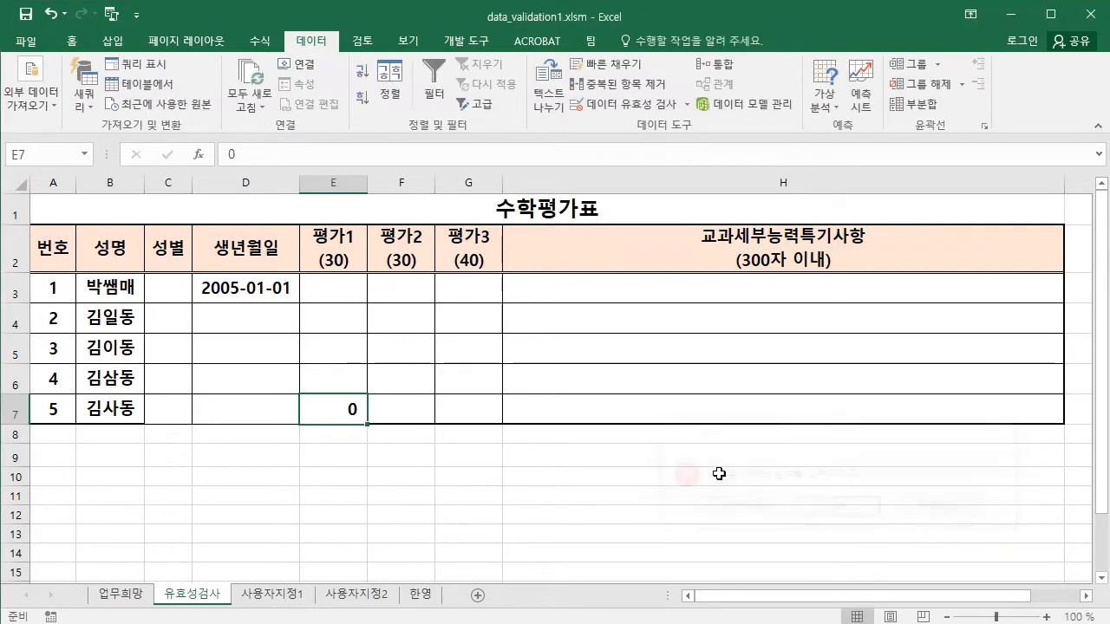
Set the validation of F3 to whole numbers using 해당 범위 with minimum 5 and maximum 30, and check its error alert text.
left_click(411, 289)
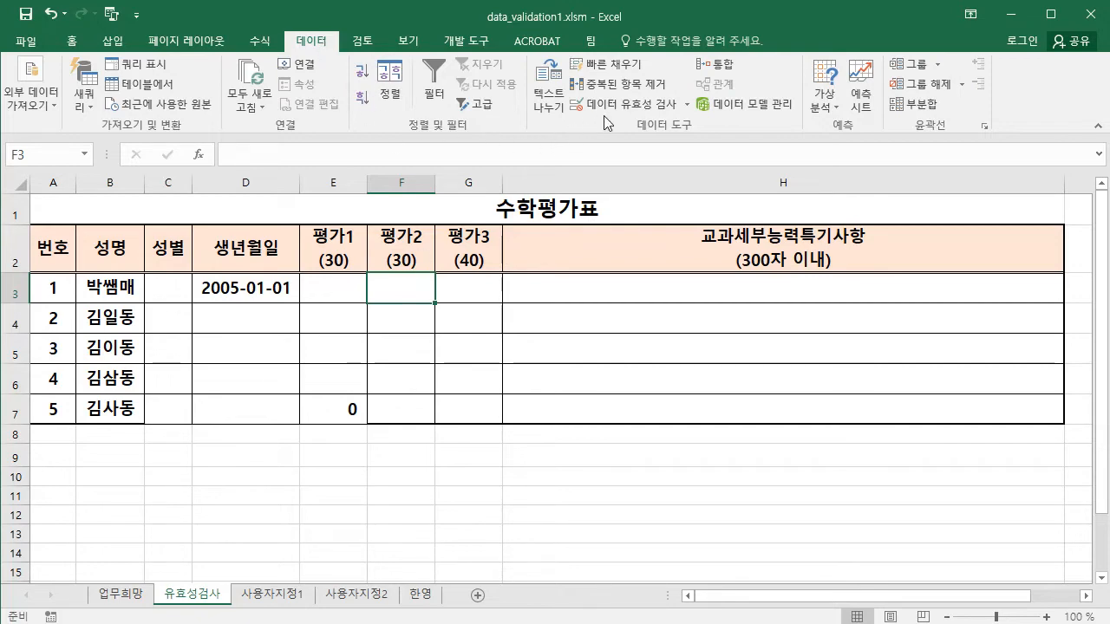
left_click(640, 105)
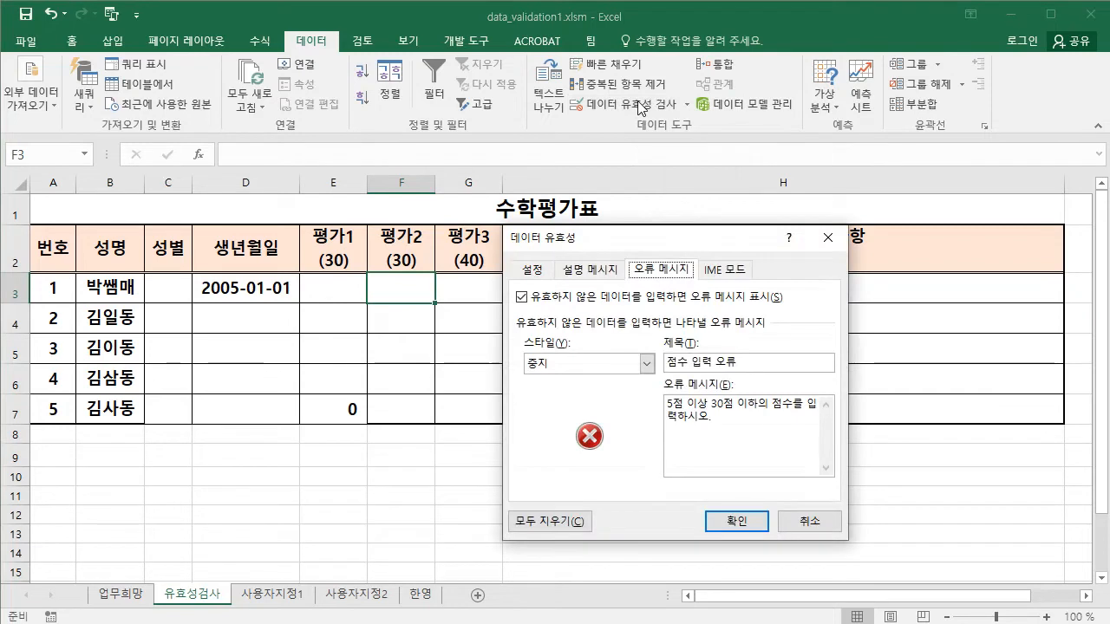
left_click(535, 272)
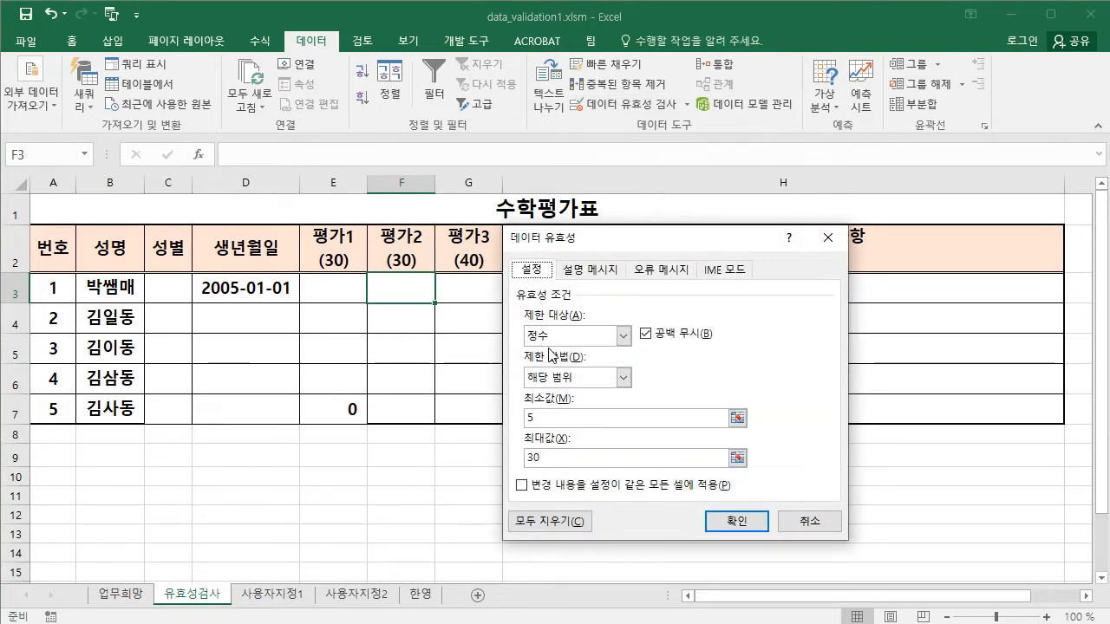
left_click(623, 377)
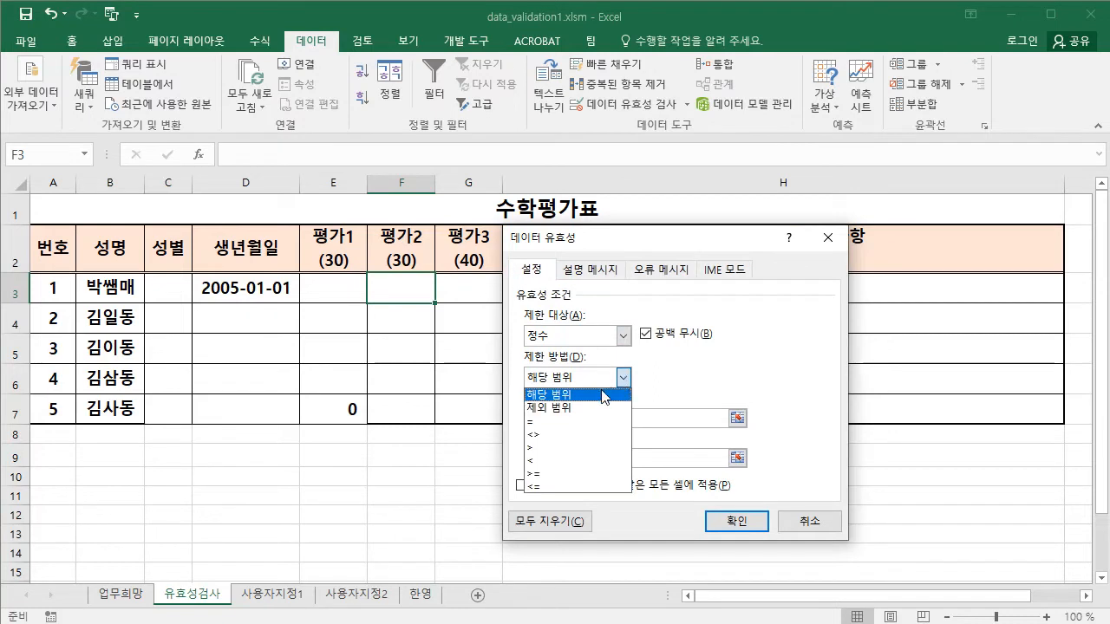
left_click(565, 397)
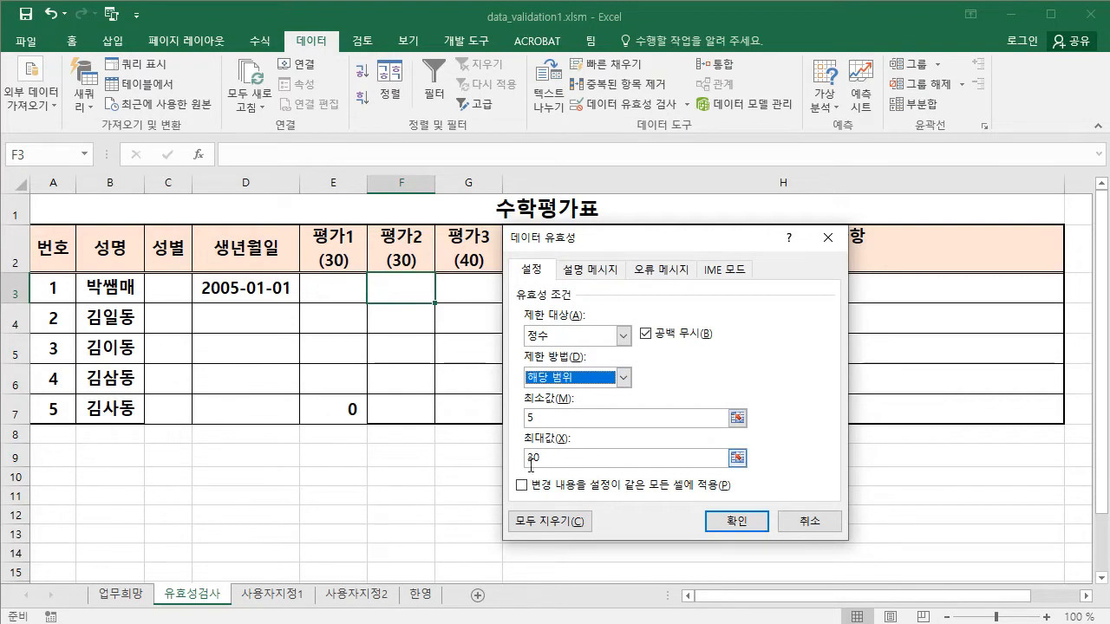
left_click(666, 269)
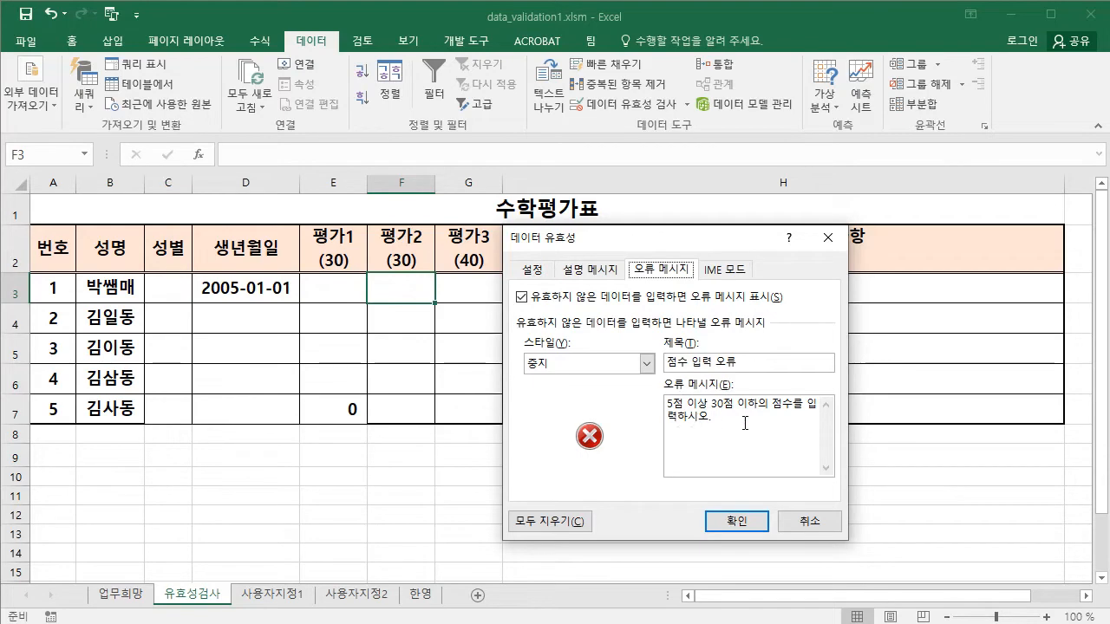
left_click(738, 526)
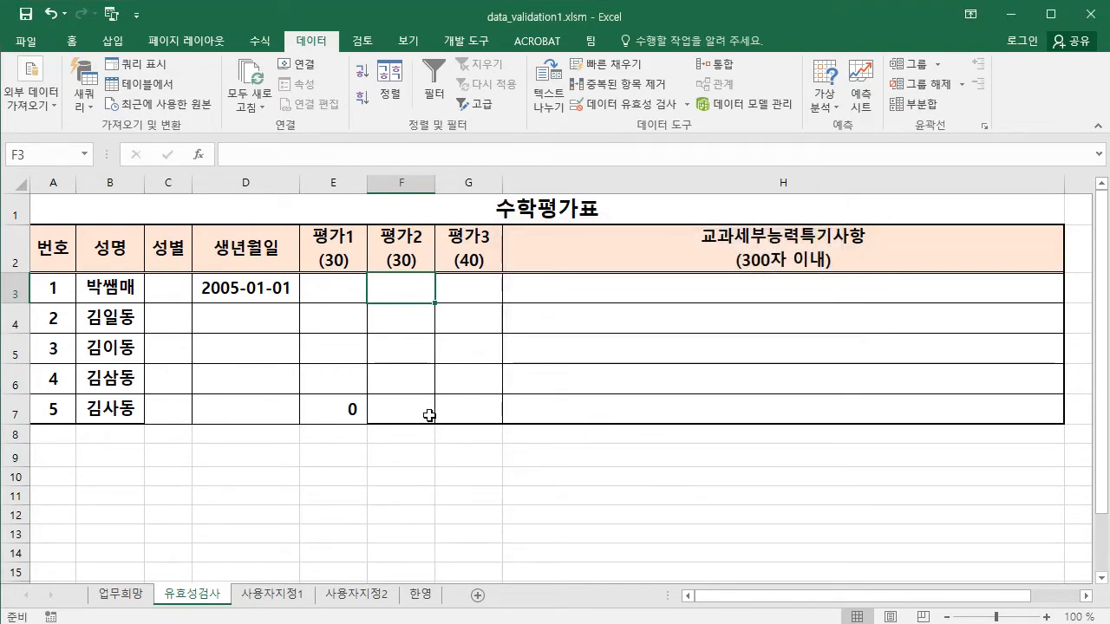
Copy the F3 validation rule down through F7, and test it with 0 in F3, cancelling the entry.
left_click_drag(436, 306, 434, 423)
left_click(398, 295)
type("0")
key("Return")
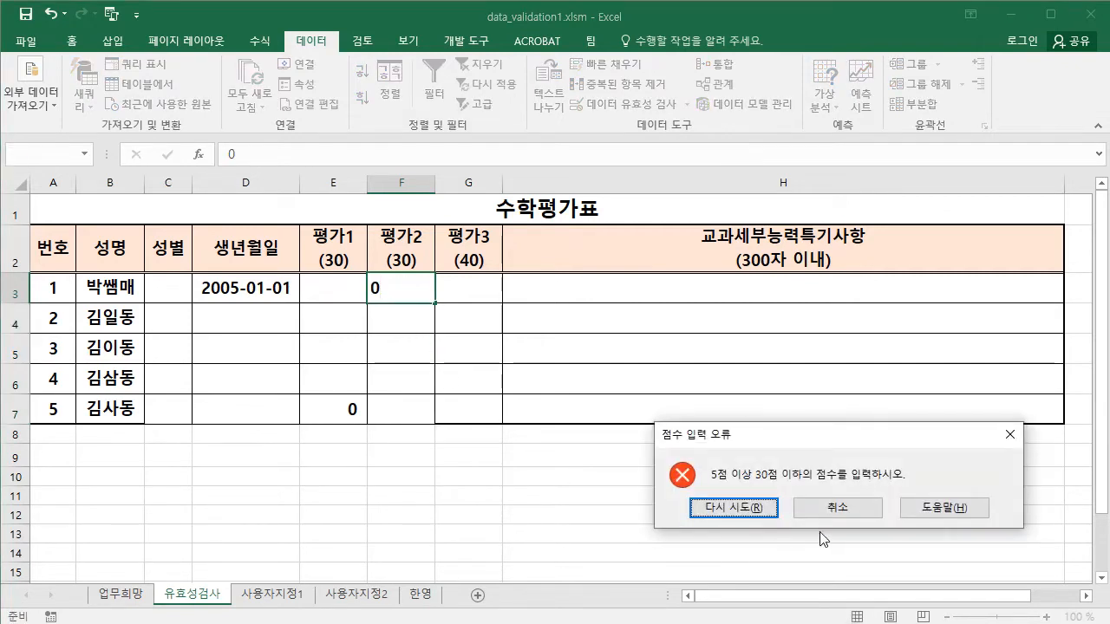
left_click(825, 510)
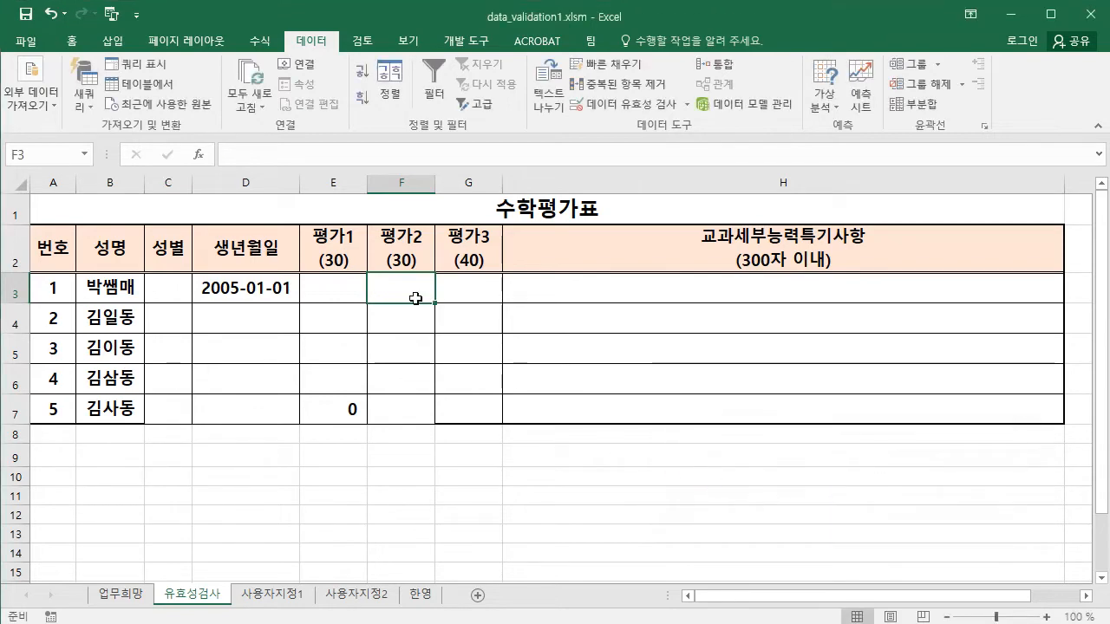
Enter the valid 평가2 scores 10 in F3 and 20 in F4.
type("10")
key("Return")
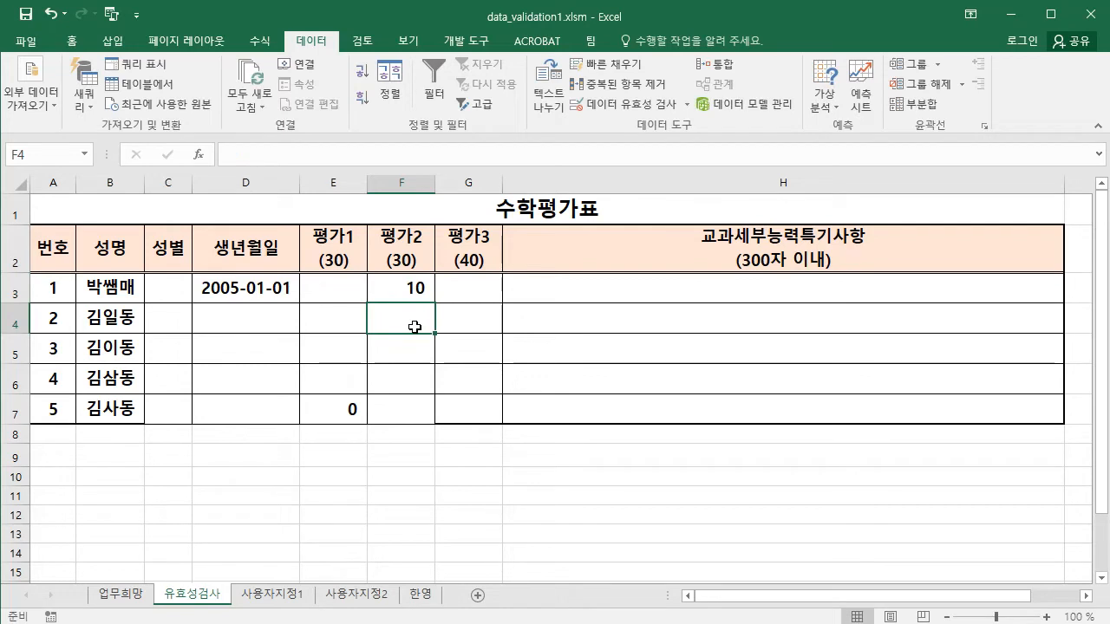
type("20")
key("Return")
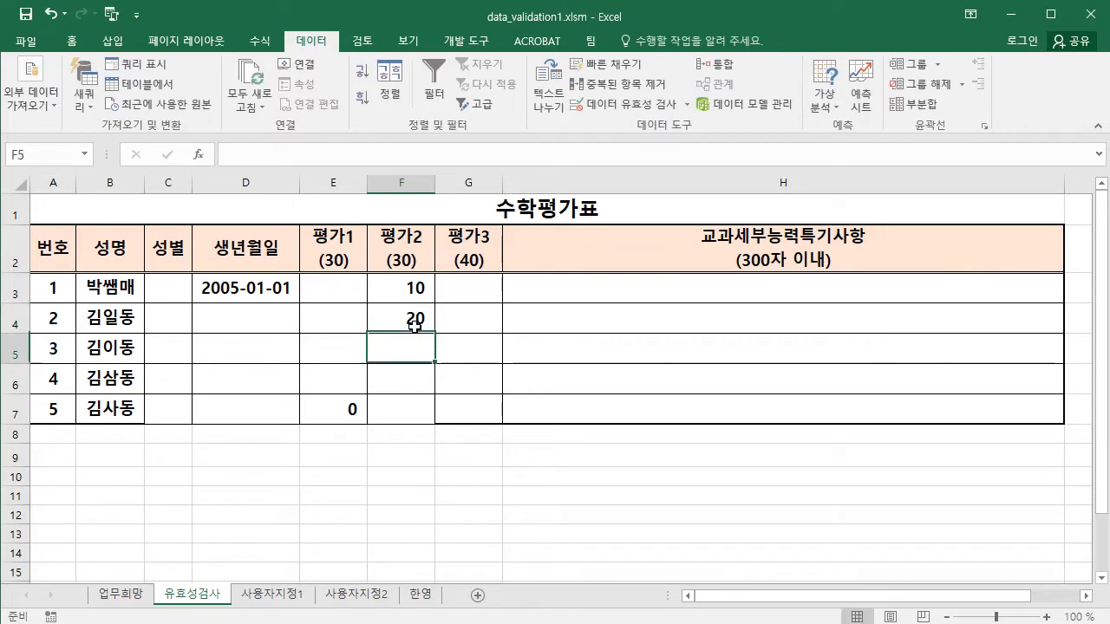
Add a comment reading "10점~40" to the 평가3 header cell G2.
left_click(486, 286)
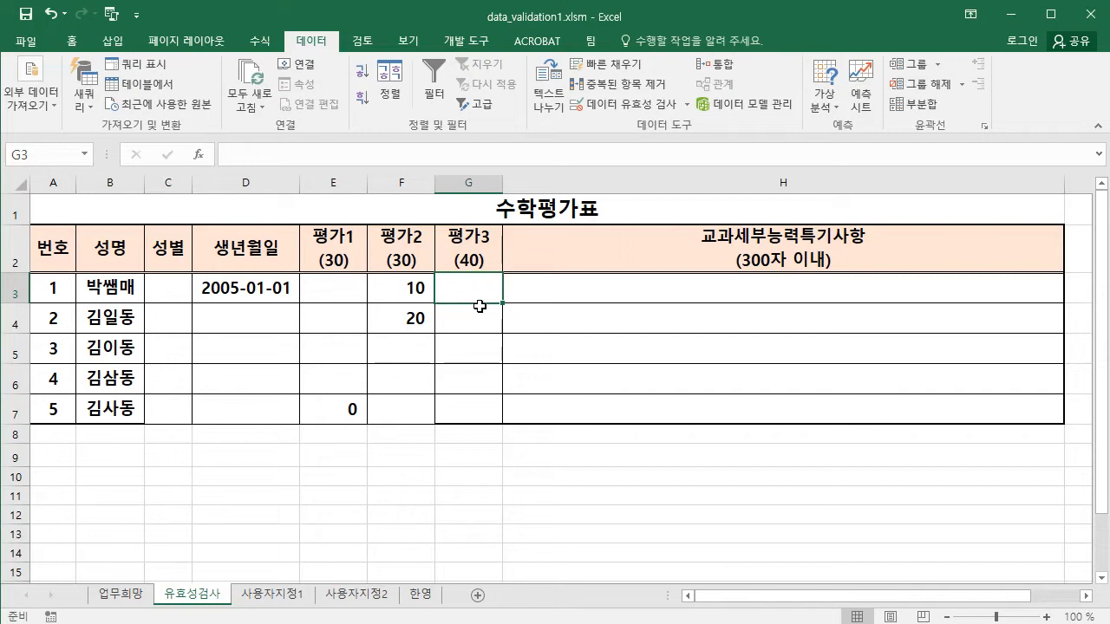
left_click(460, 253)
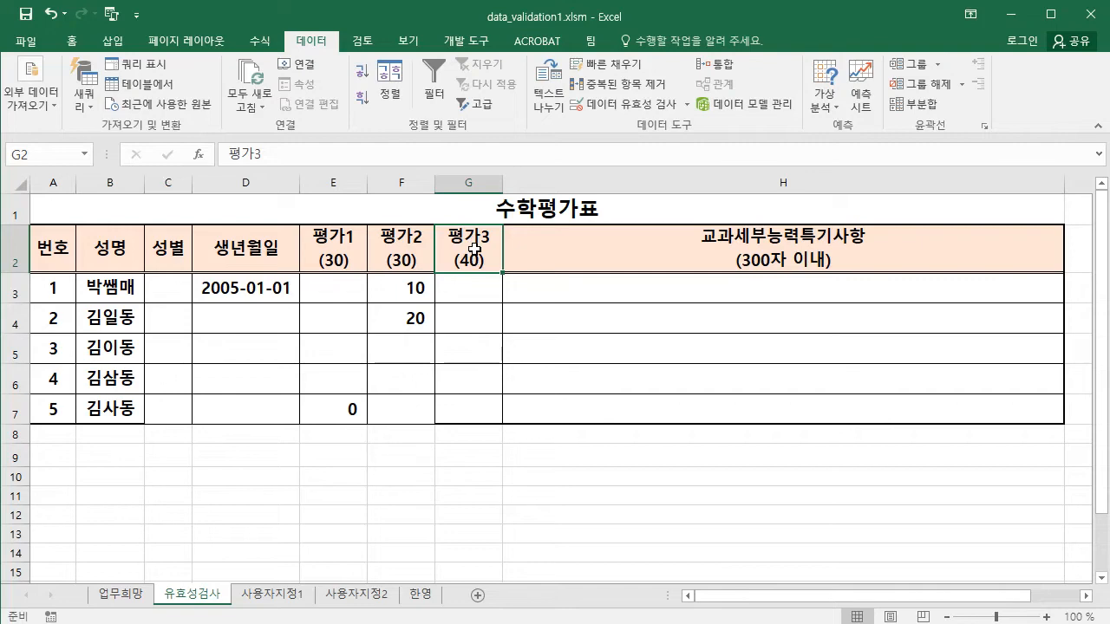
right_click(474, 249)
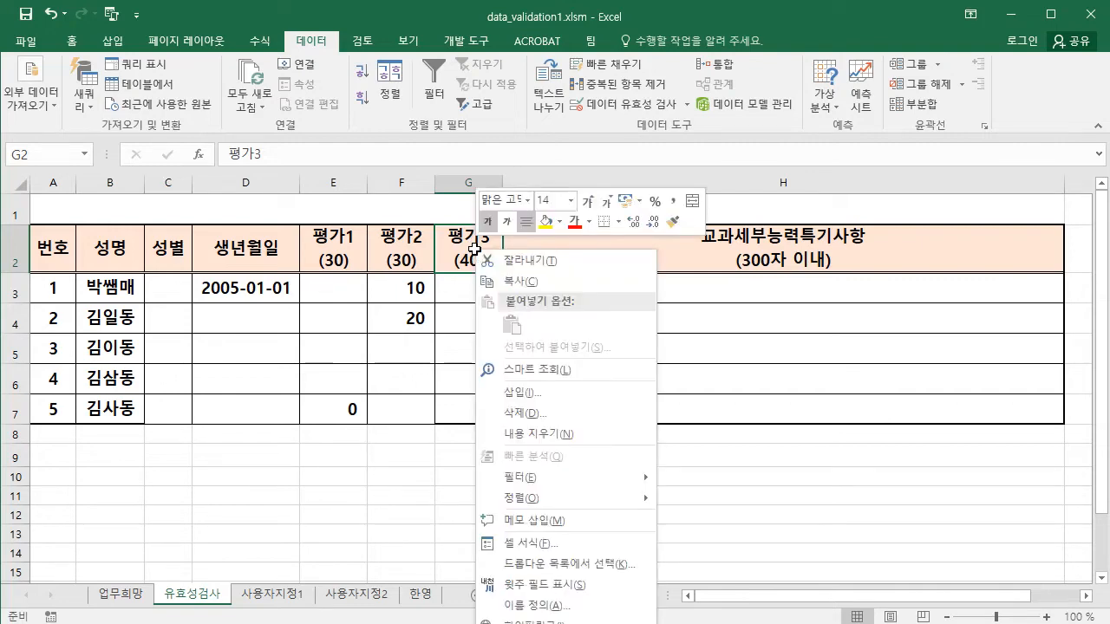
left_click(535, 521)
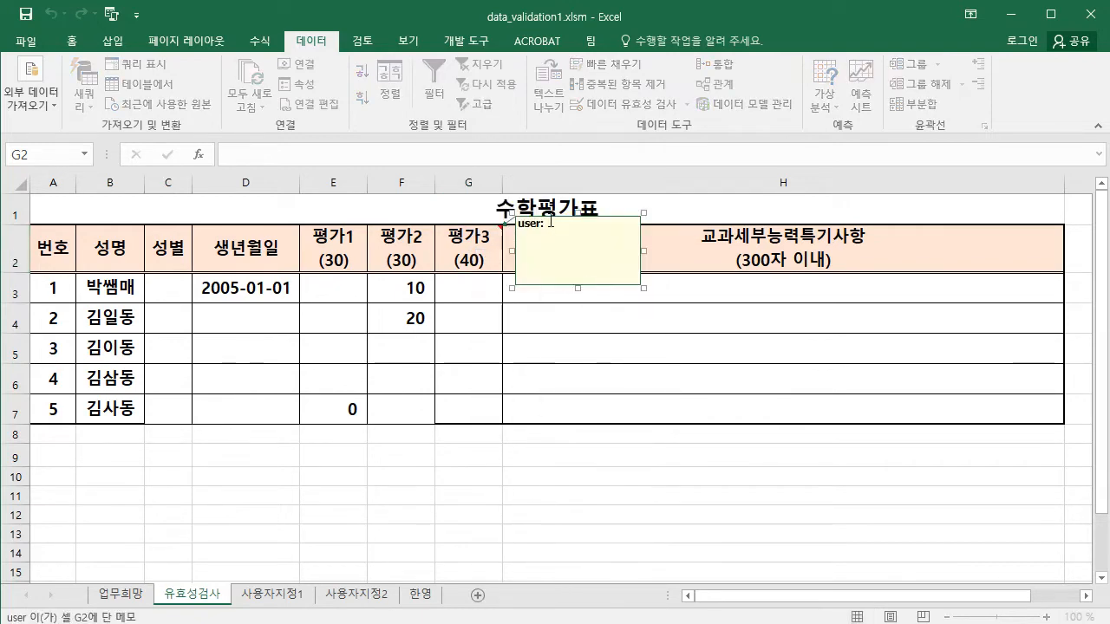
type("1")
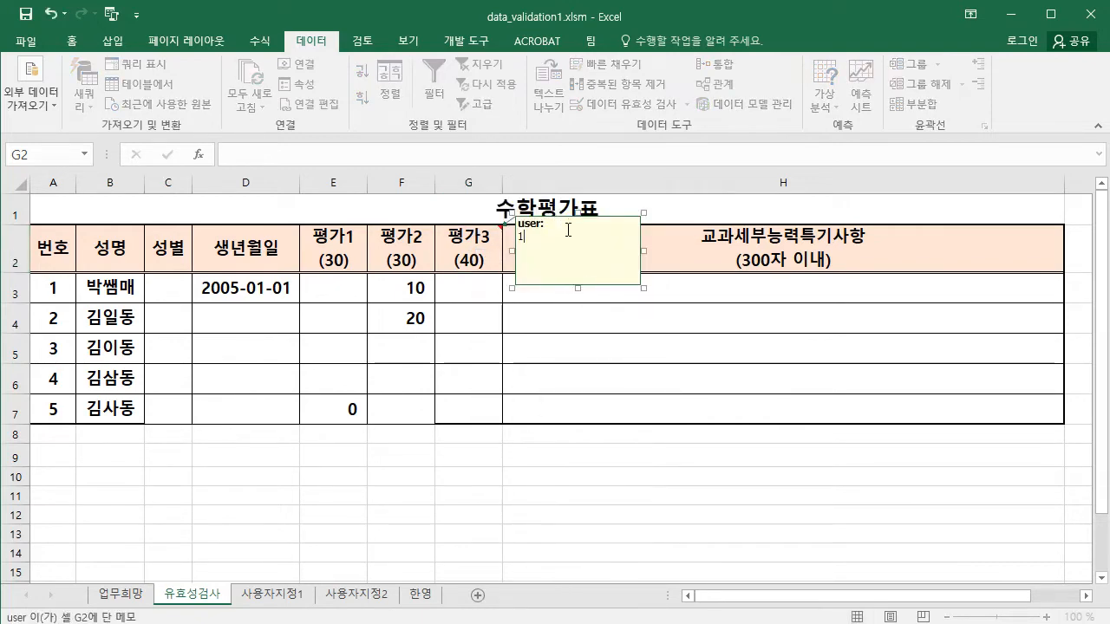
type("0점~40")
left_click(586, 318)
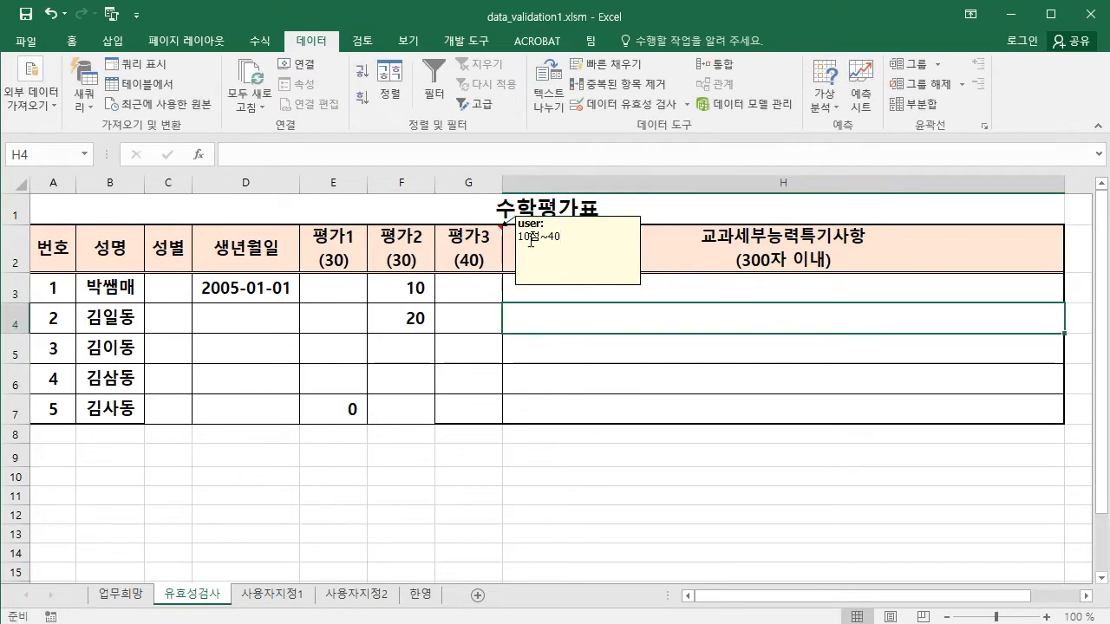
Delete the comment from the 평가3 header cell G2.
left_click(469, 250)
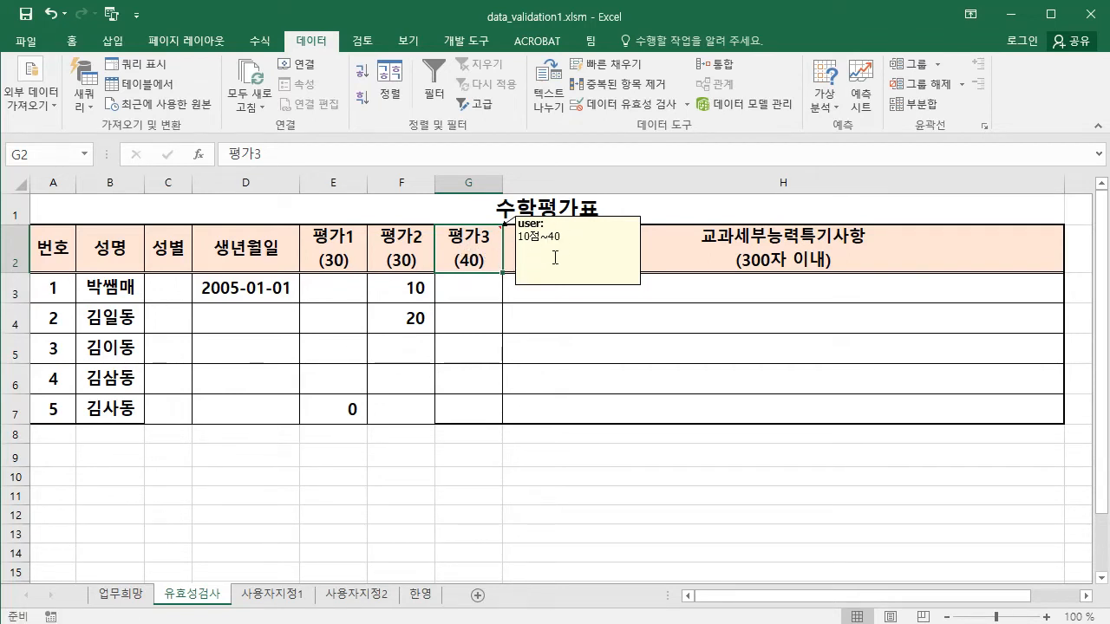
right_click(475, 245)
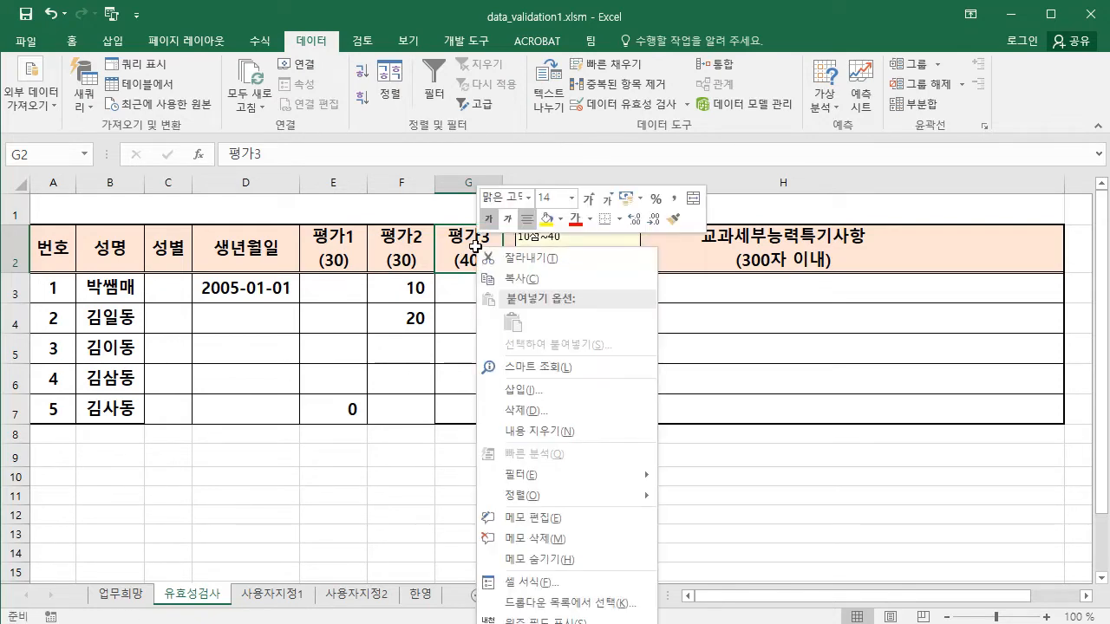
left_click(514, 538)
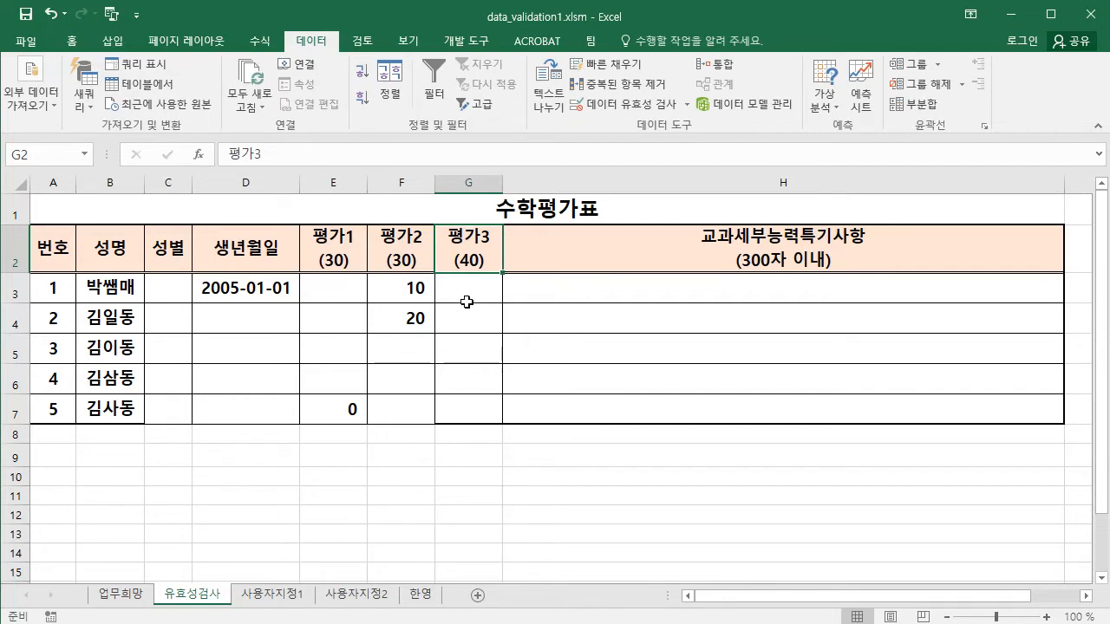
Restrict G3 to whole numbers between 10 and 40, with a stop alert titled "점수 입력 오류" reading "10점 이상 40점 이하의 점수를 입력하시오.".
left_click(468, 287)
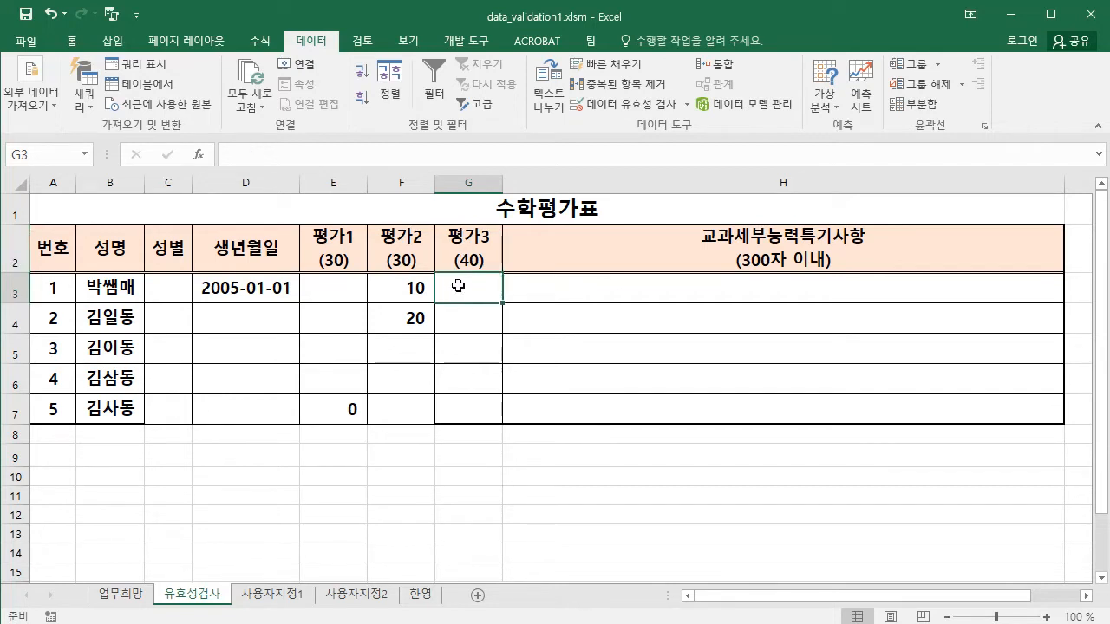
left_click(637, 106)
left_click(530, 269)
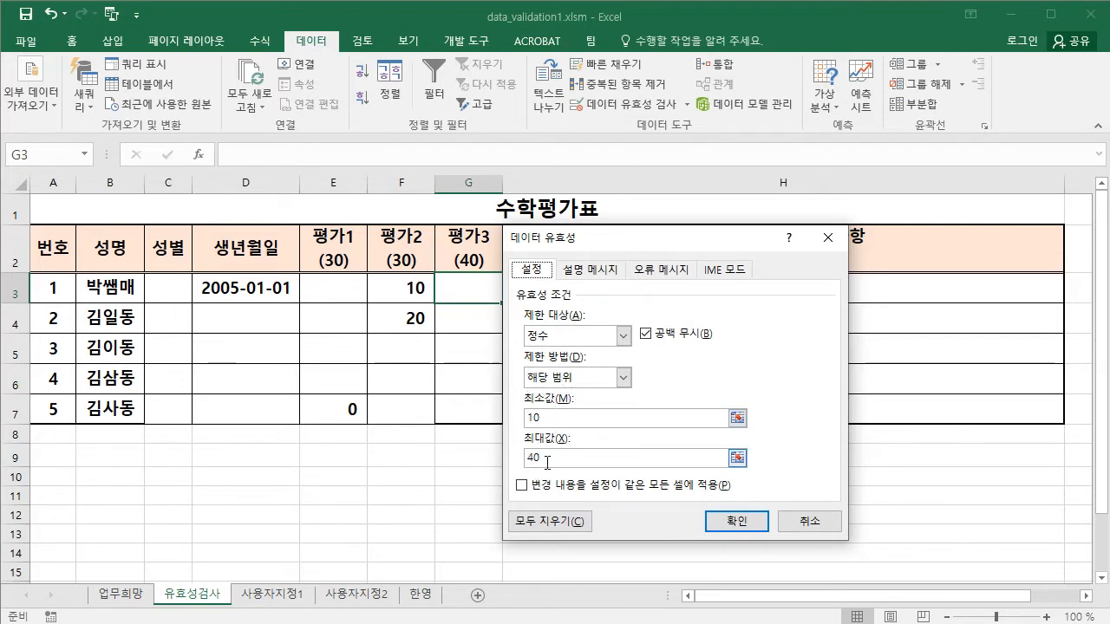
left_click(667, 272)
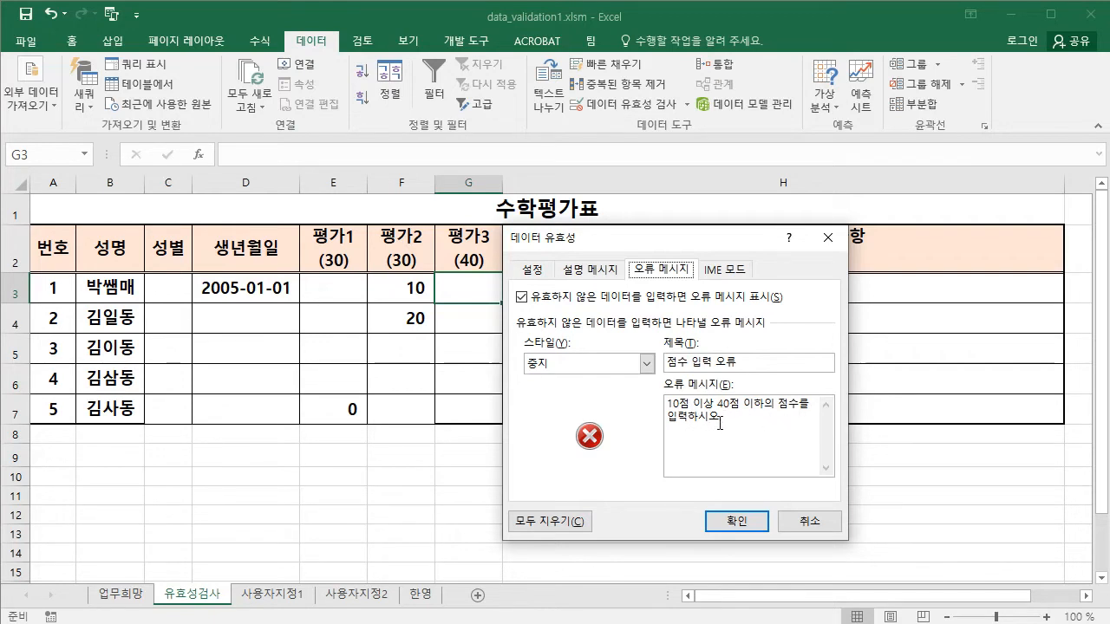
Add an input message titled "점수 입력 범위" reading "10점 ~ 40점" to G3 and apply the validation rule.
left_click(590, 276)
left_click(596, 362)
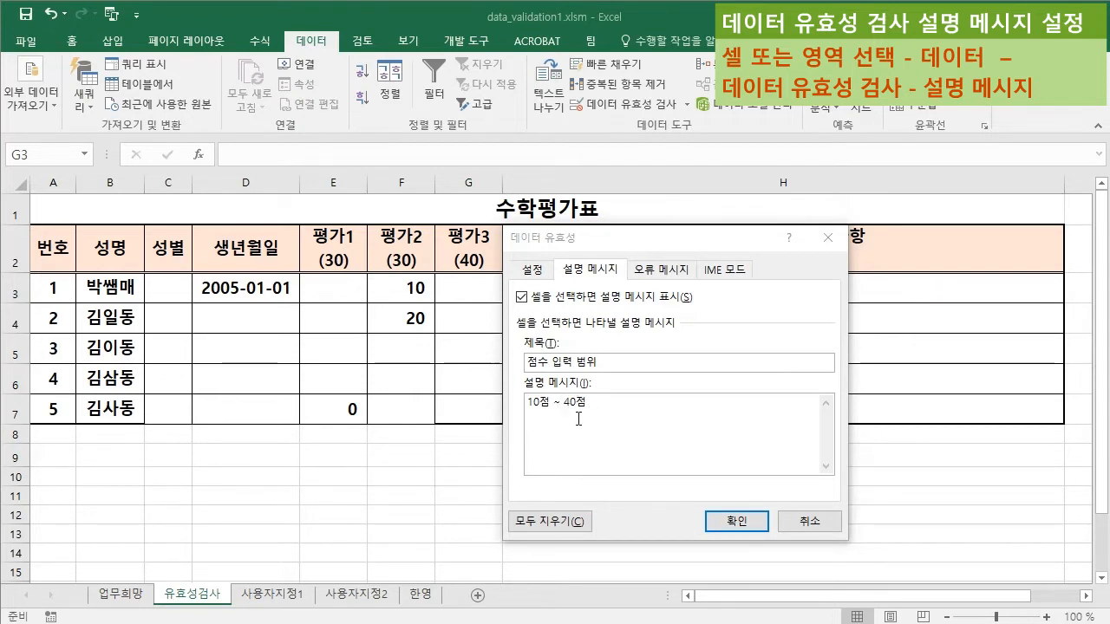
left_click(748, 523)
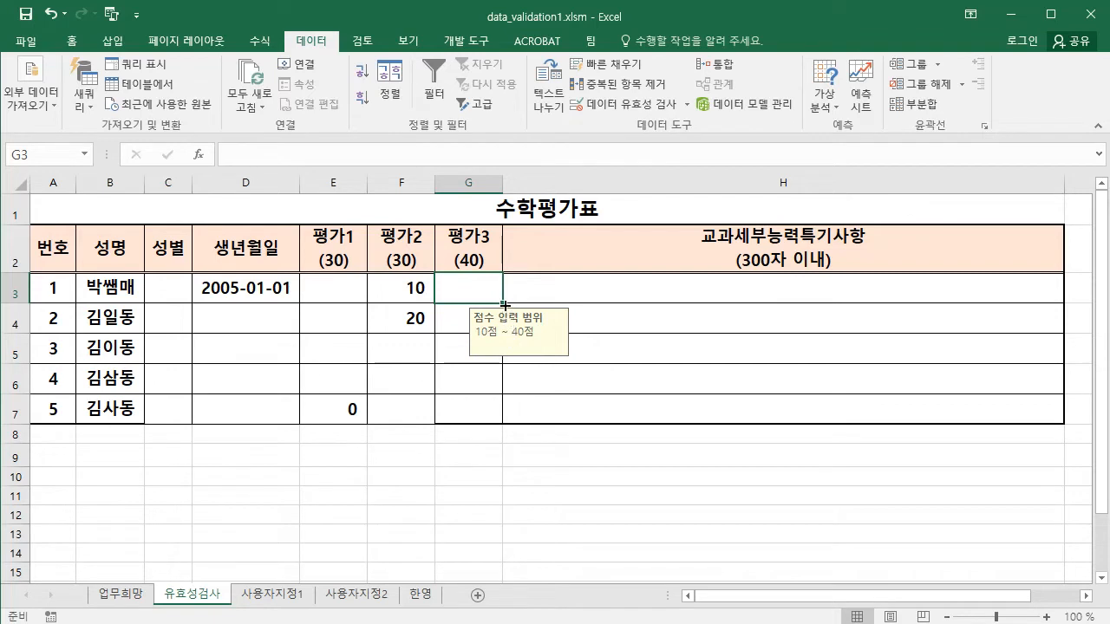
Copy the G3 validation rule down through G7 and check the input message on each 평가3 cell.
left_click_drag(501, 300, 502, 422)
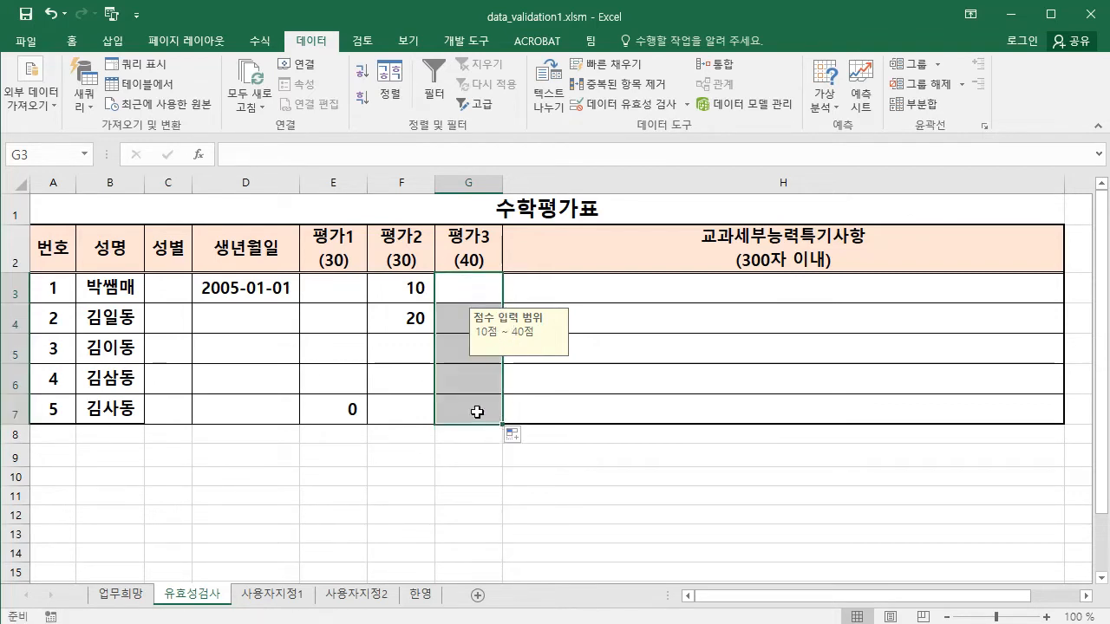
left_click(477, 412)
left_click(476, 380)
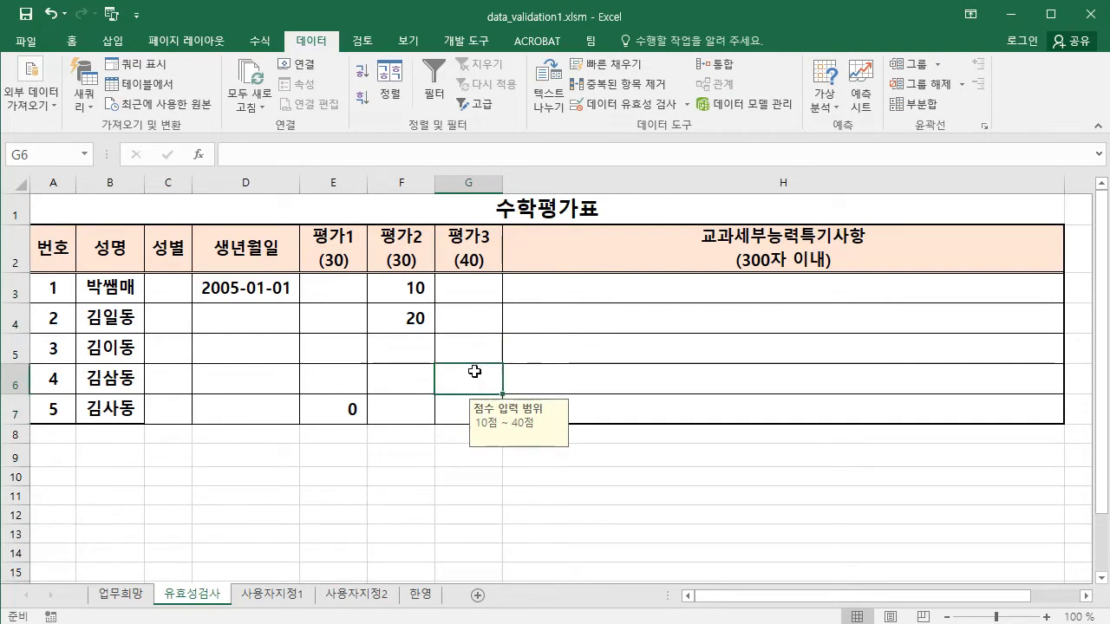
left_click(469, 349)
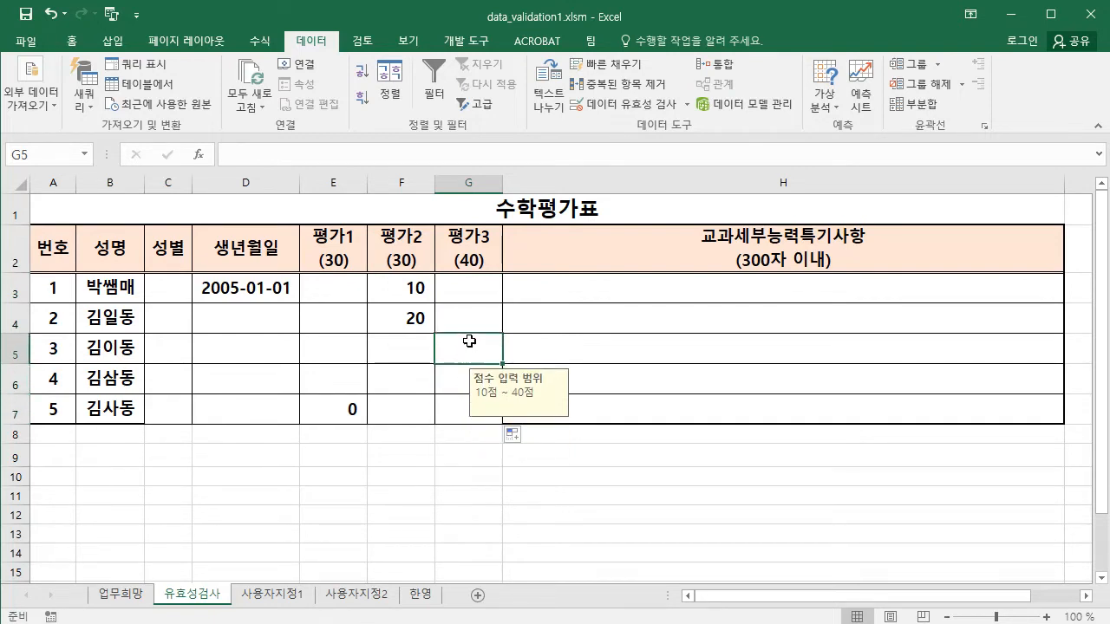
left_click(473, 319)
left_click(474, 290)
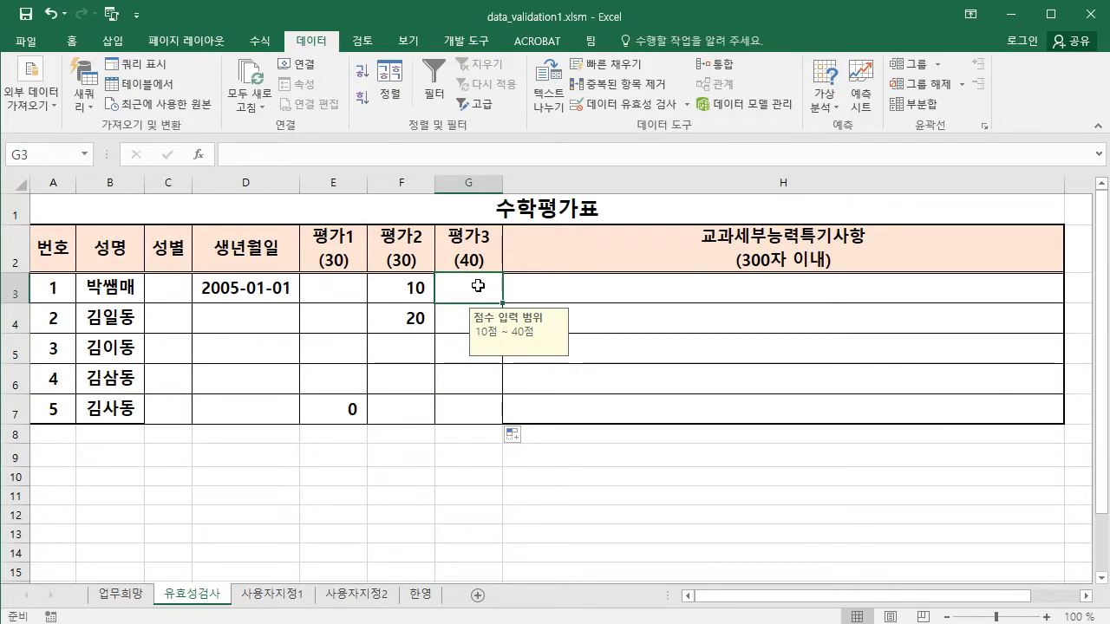
Remove the input message title and text from the validation of G3:G7.
left_click_drag(469, 290, 475, 410)
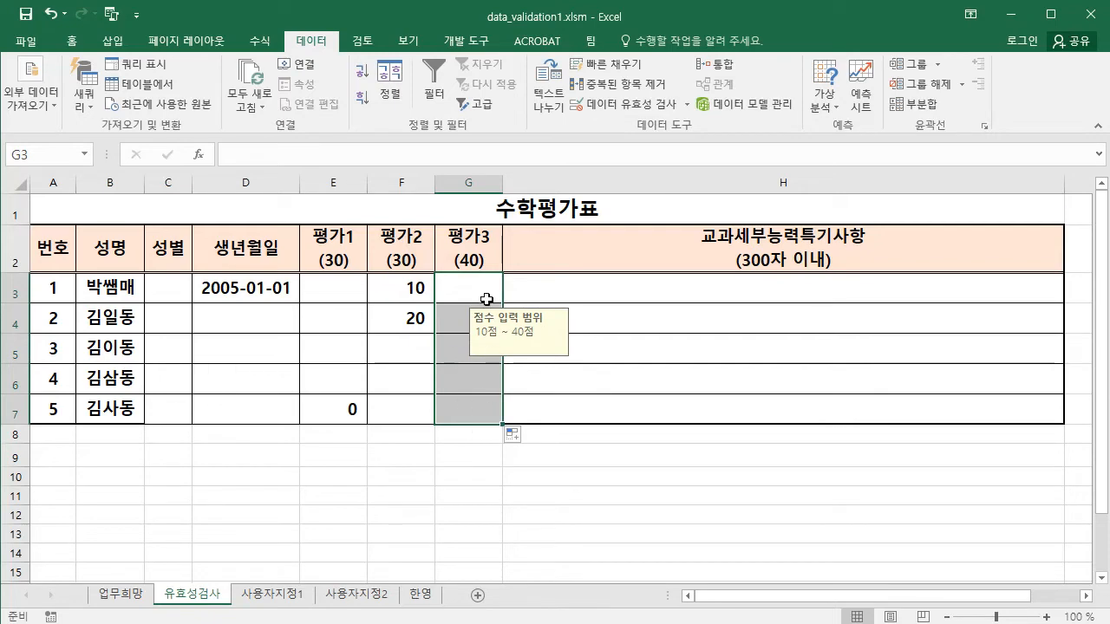
left_click(636, 111)
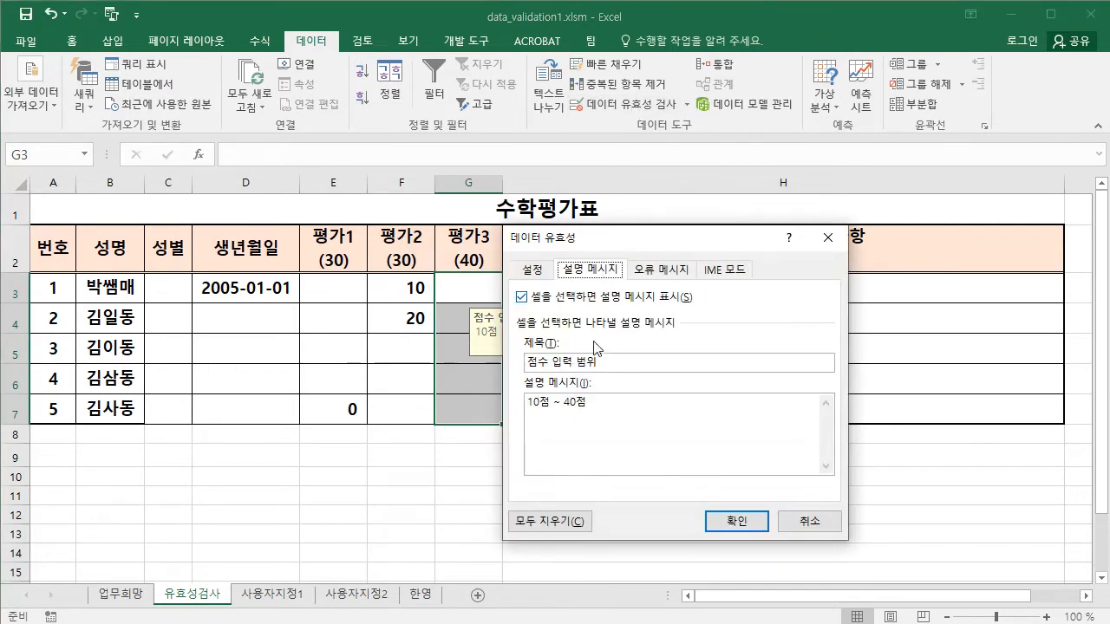
left_click_drag(614, 363, 518, 364)
key("BackSpace")
left_click_drag(598, 400, 512, 403)
key("BackSpace")
left_click(725, 523)
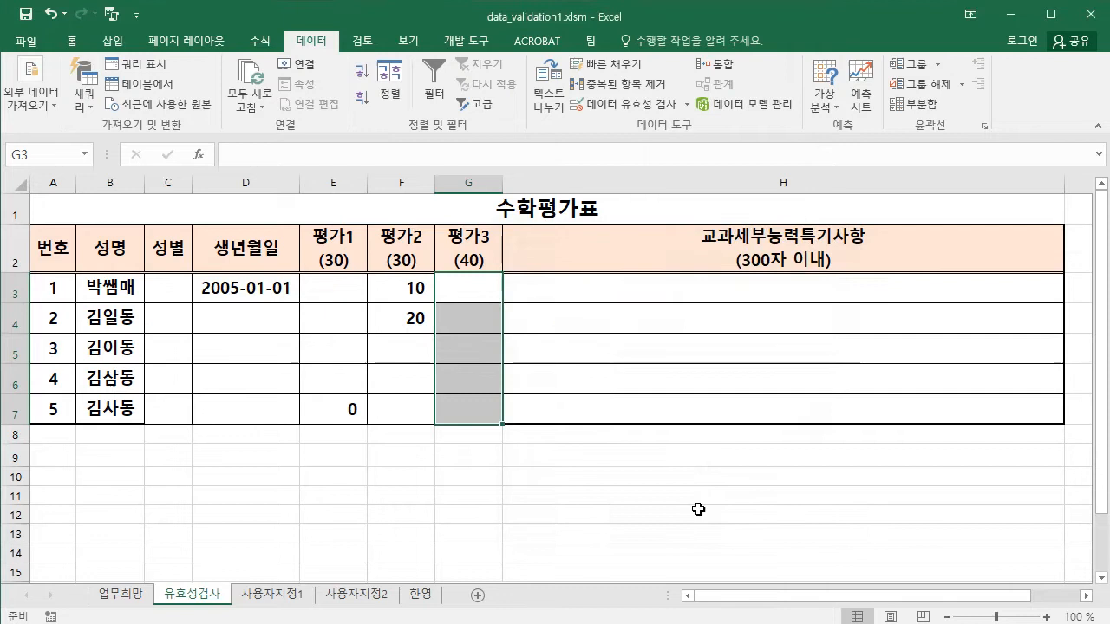
Give the 평가3 header cell G2 an input message titled "점수 입력 범위" reading "10점 ~ 40점", and check the 평가2 and 평가1 headers.
left_click(468, 259)
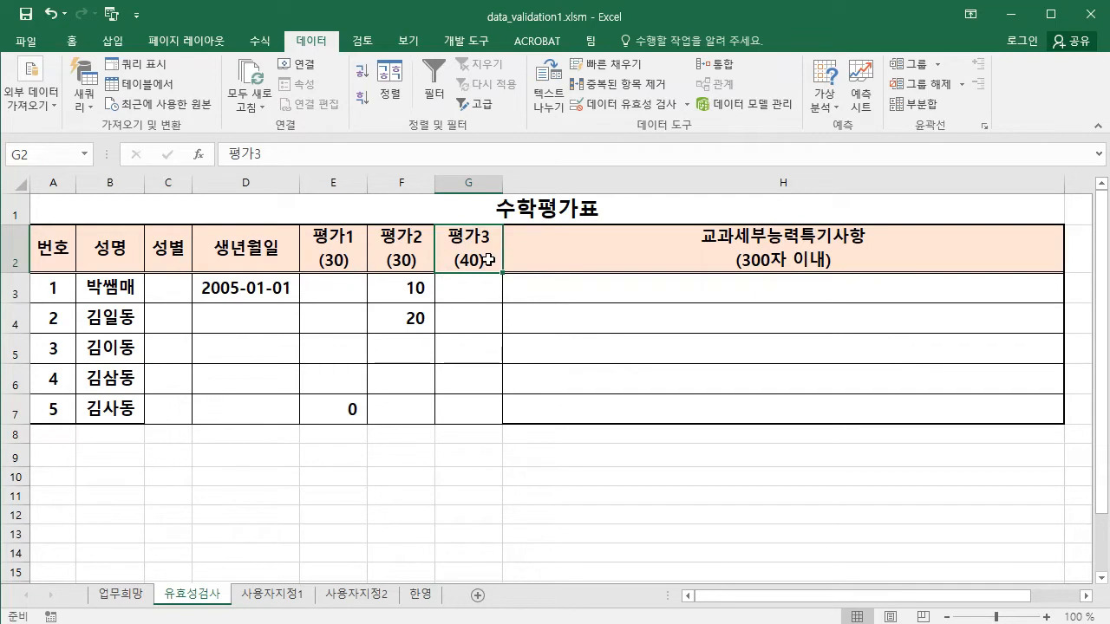
left_click(627, 106)
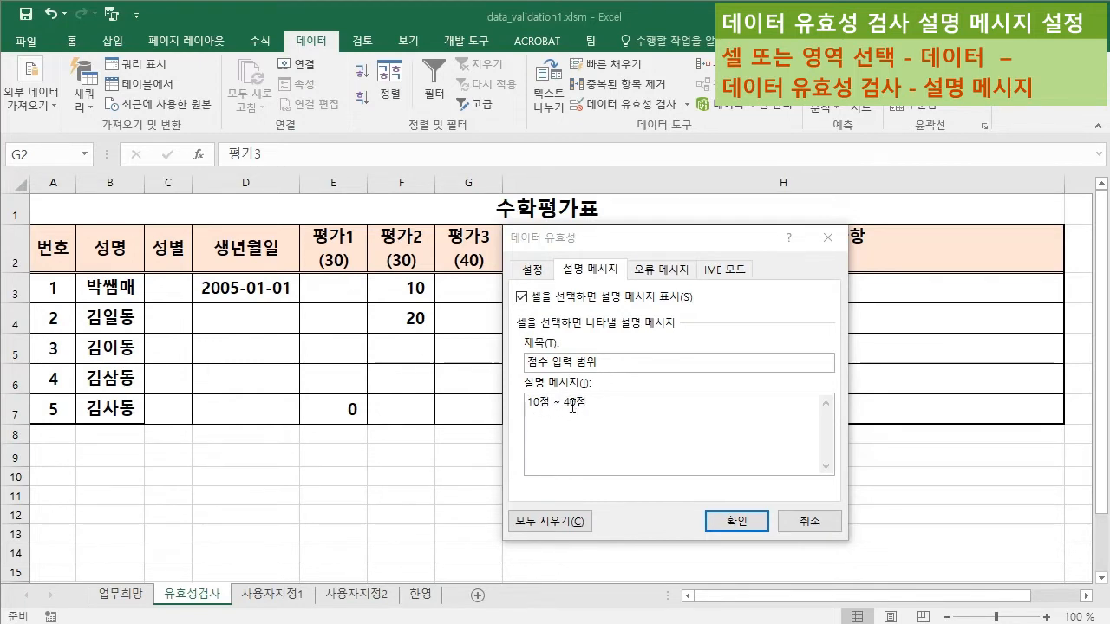
left_click(735, 522)
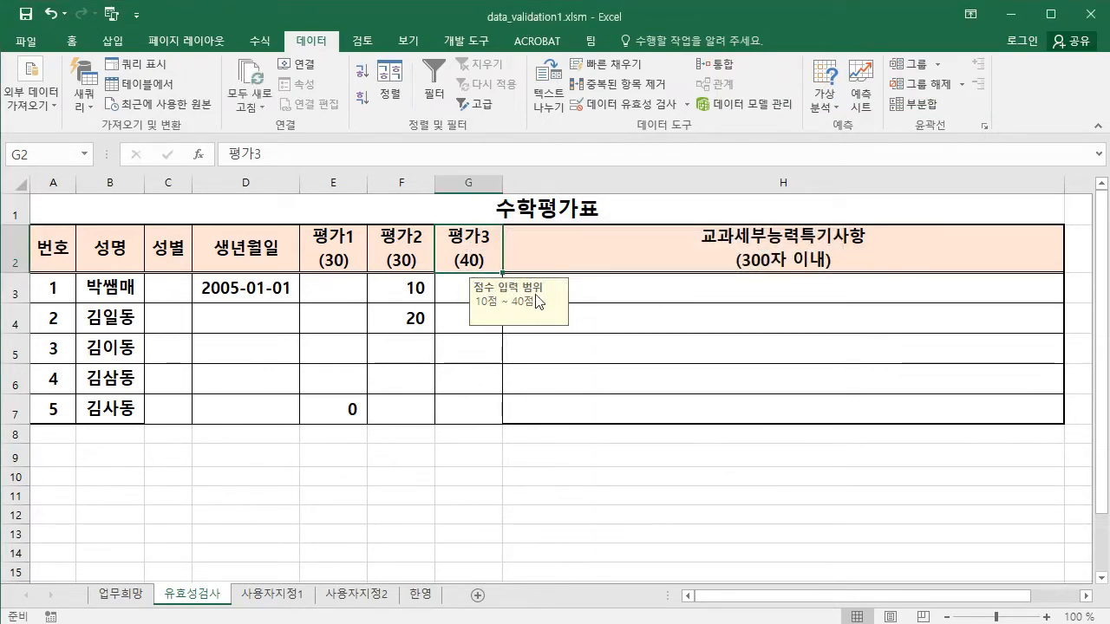
left_click(416, 252)
left_click(334, 245)
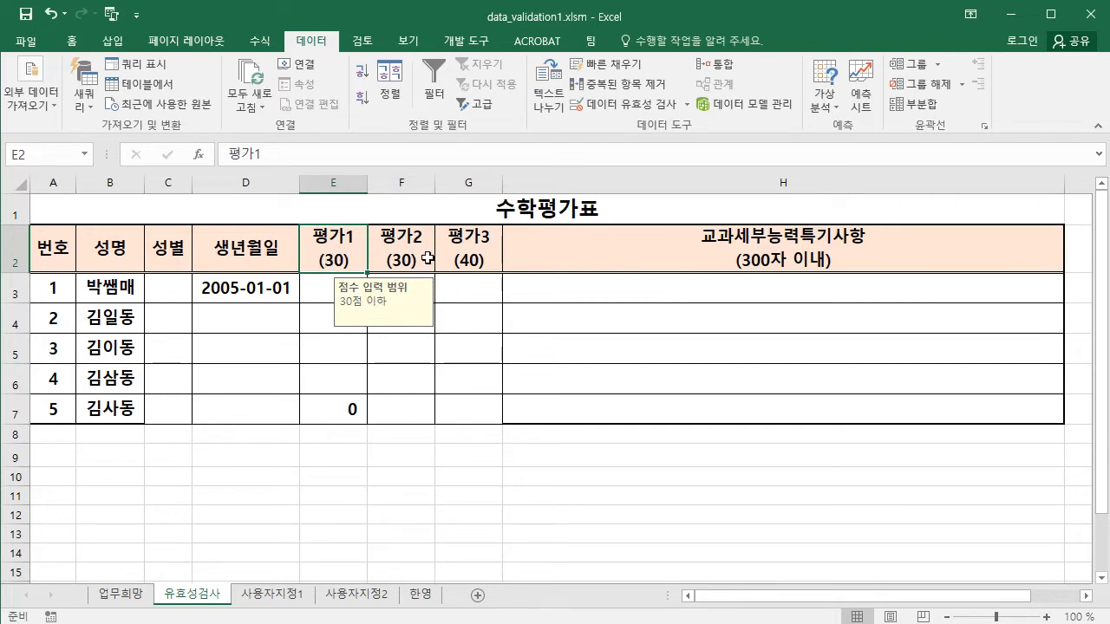
Enter the valid 평가3 score 40 in G3.
left_click(465, 288)
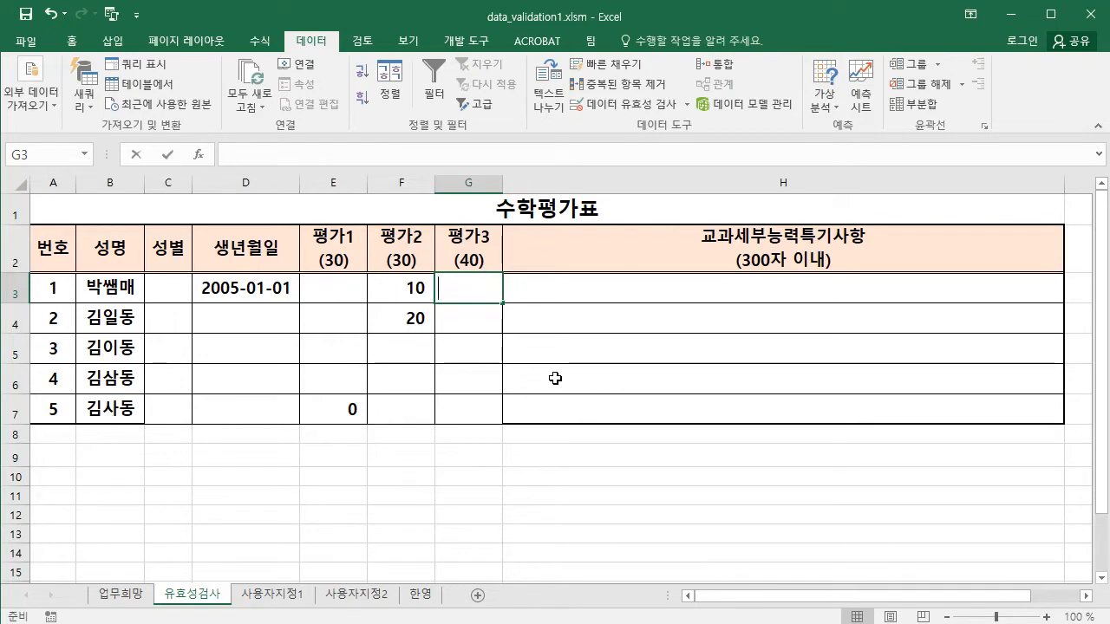
type("40")
key("Return")
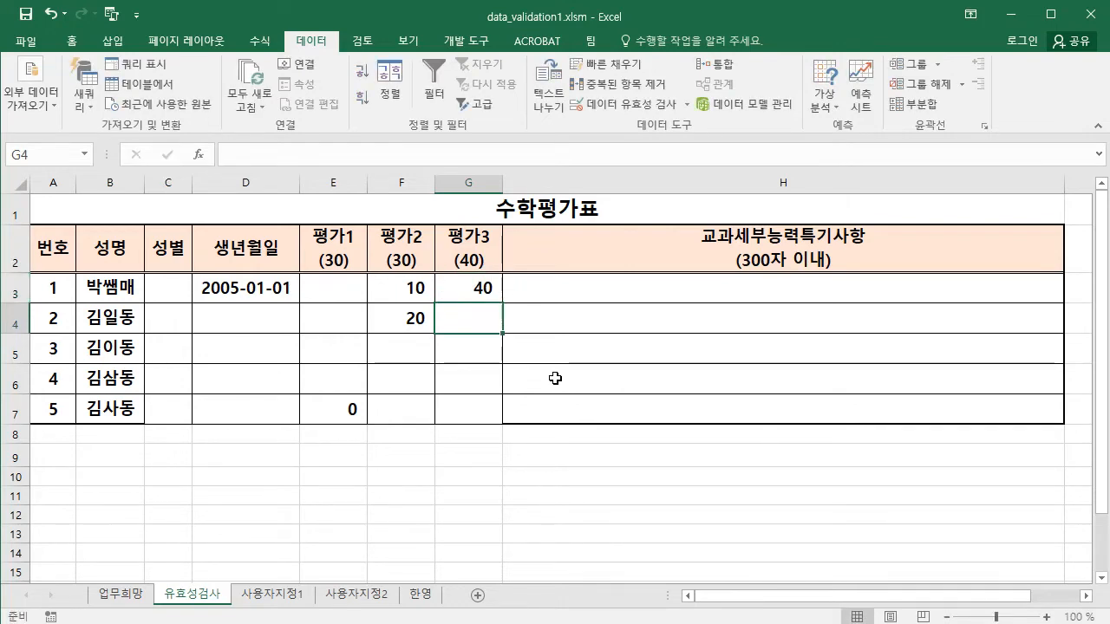
Test the 평가3 rule in G4 with the out-of-range scores 41 and 9, cancelling each entry.
type("41")
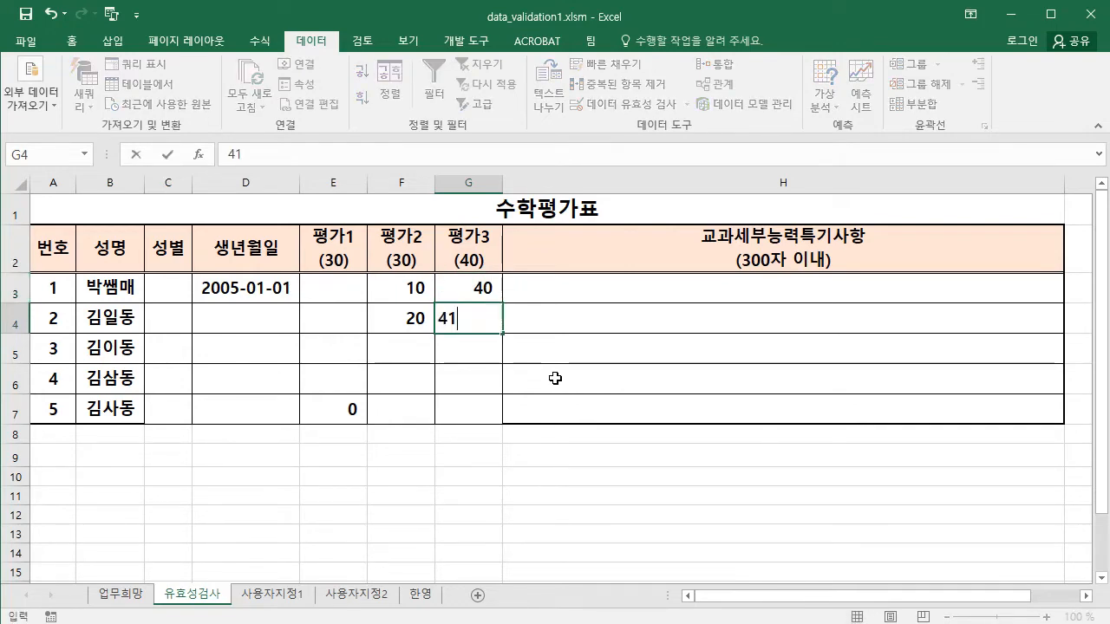
key("Return")
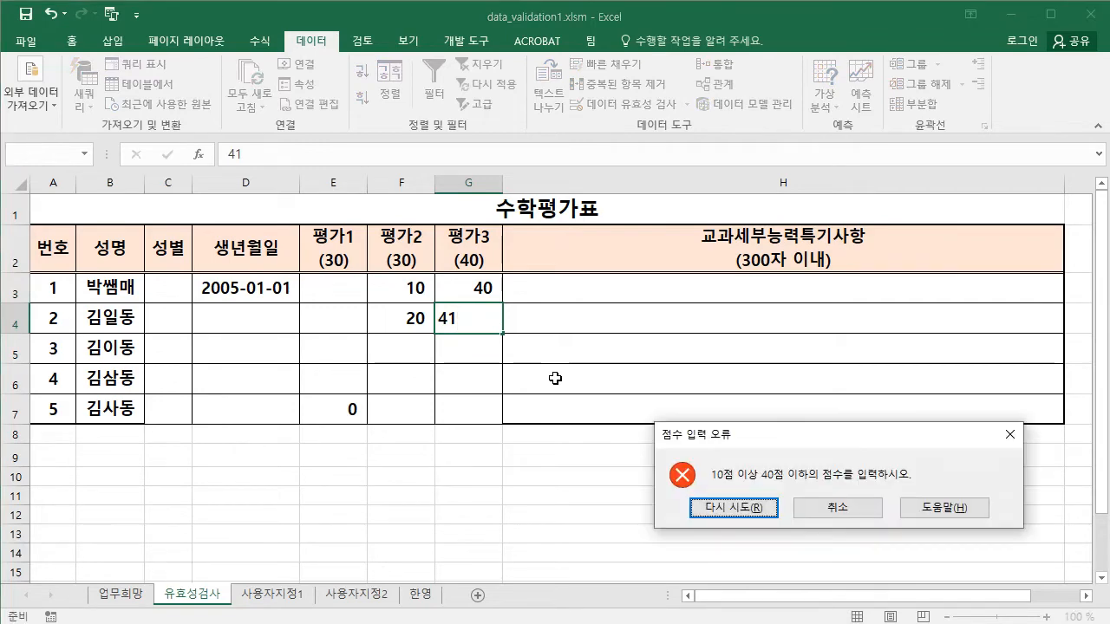
left_click(838, 509)
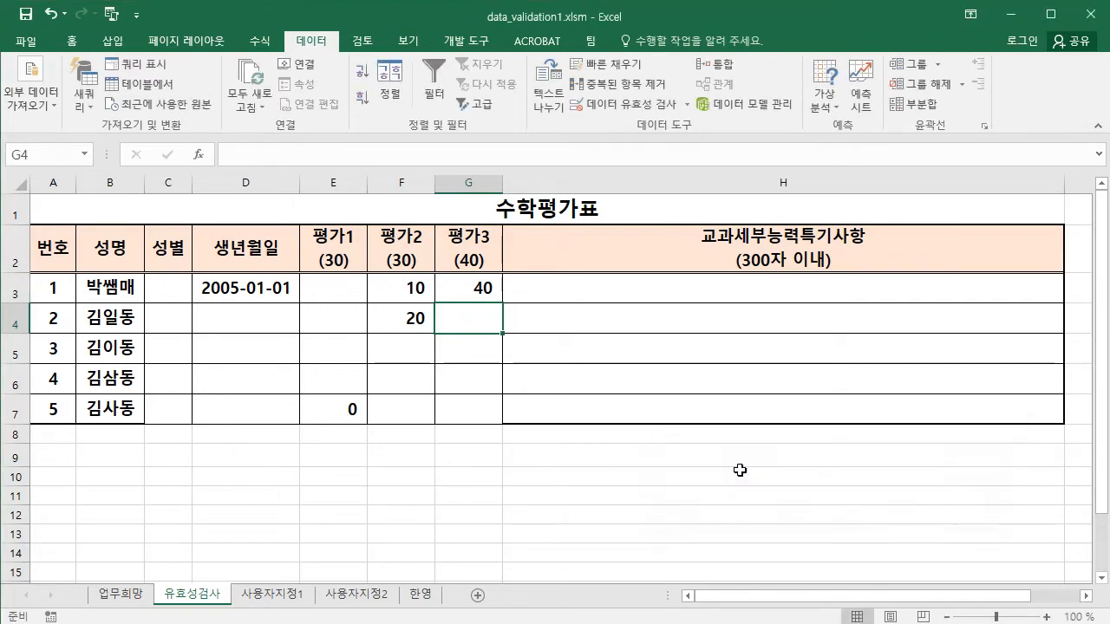
type("9")
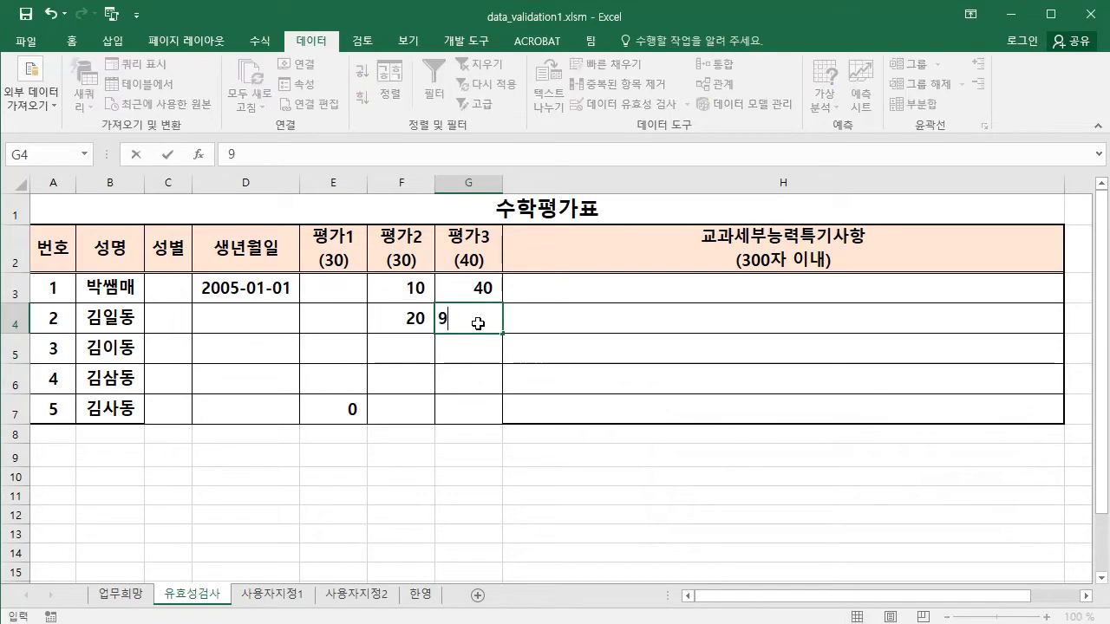
key("Return")
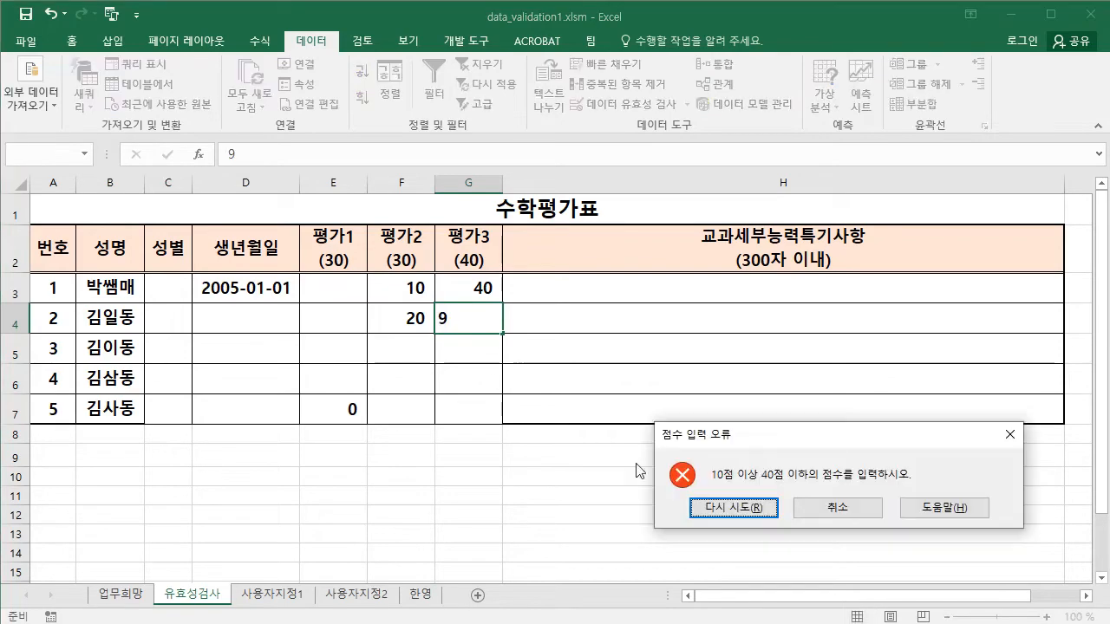
left_click(838, 508)
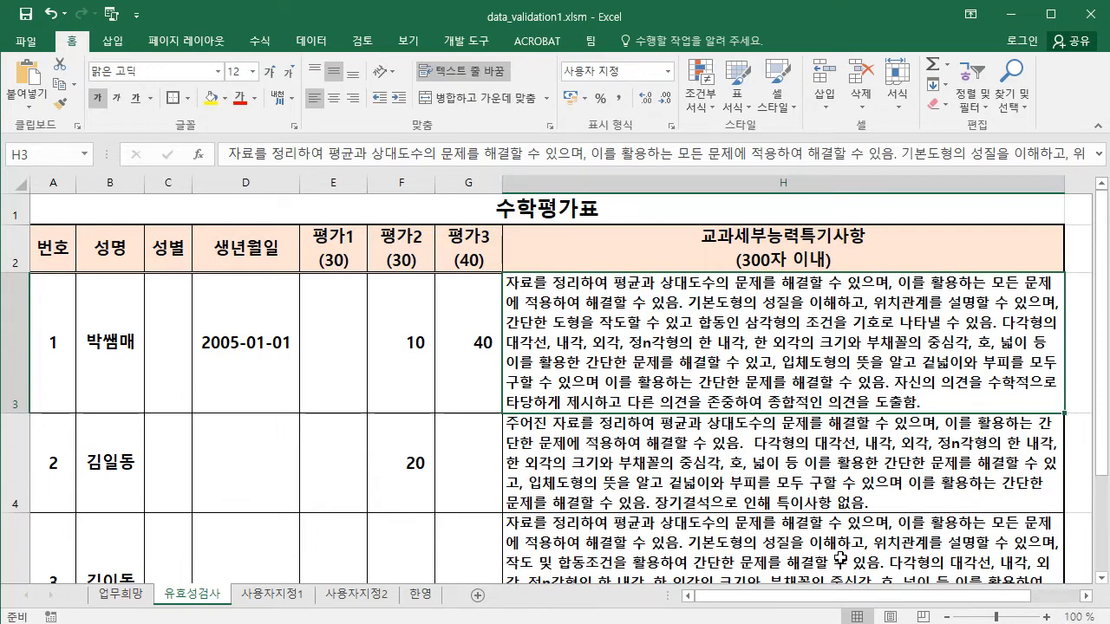
Create a data validation rule for the 교과세부능력특기사항 cells H3:H7 that restricts the text length (텍스트 길이).
left_click_drag(782, 373, 793, 463)
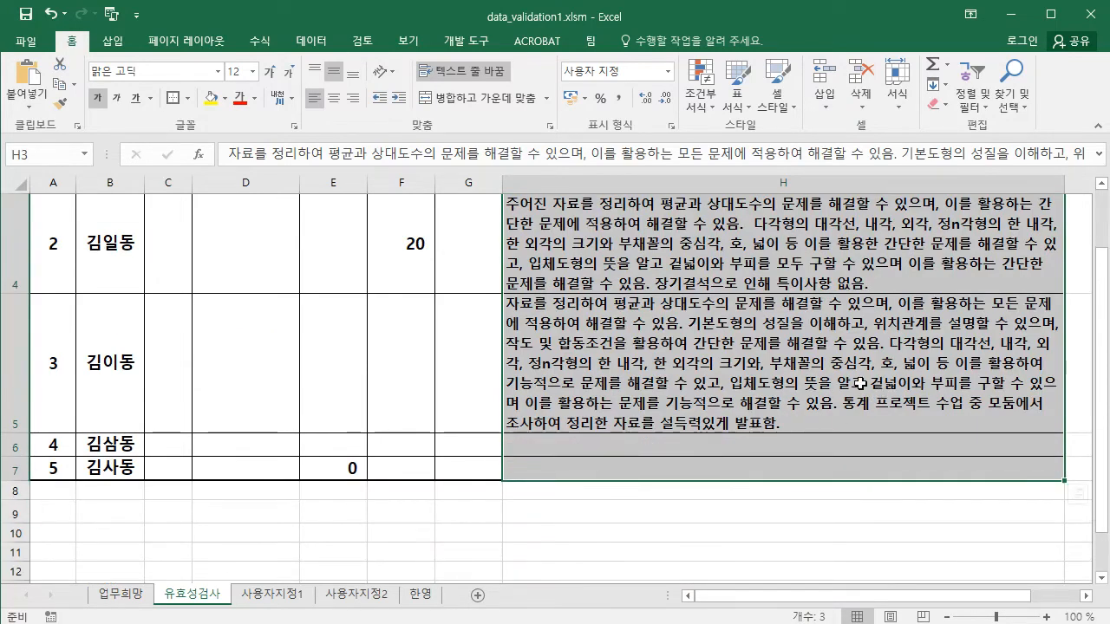
left_click_drag(1101, 422, 1101, 408)
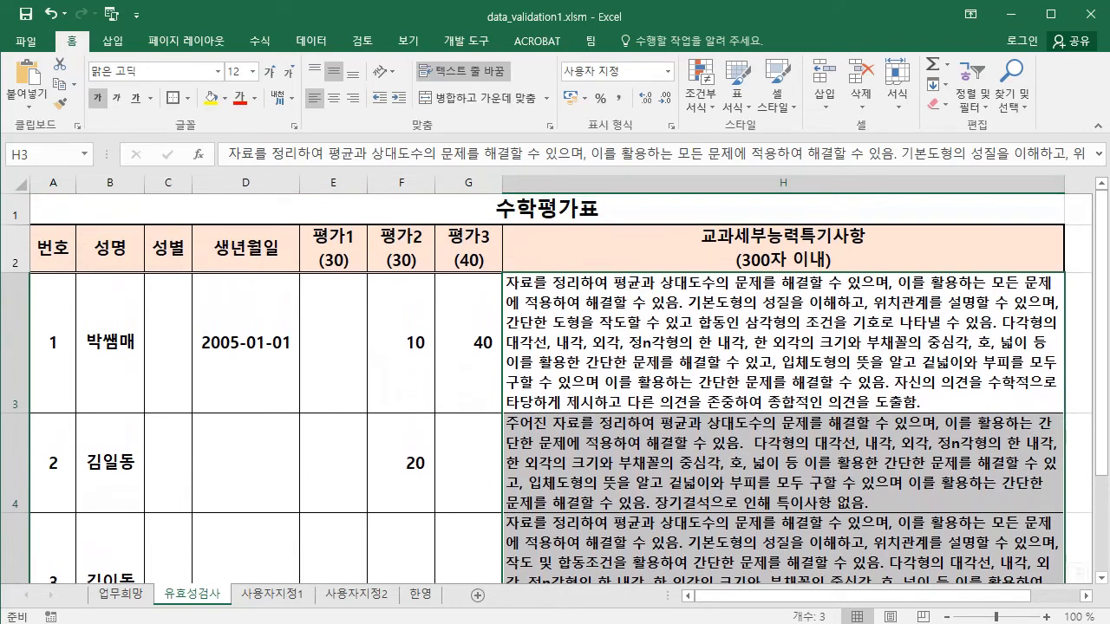
left_click(314, 45)
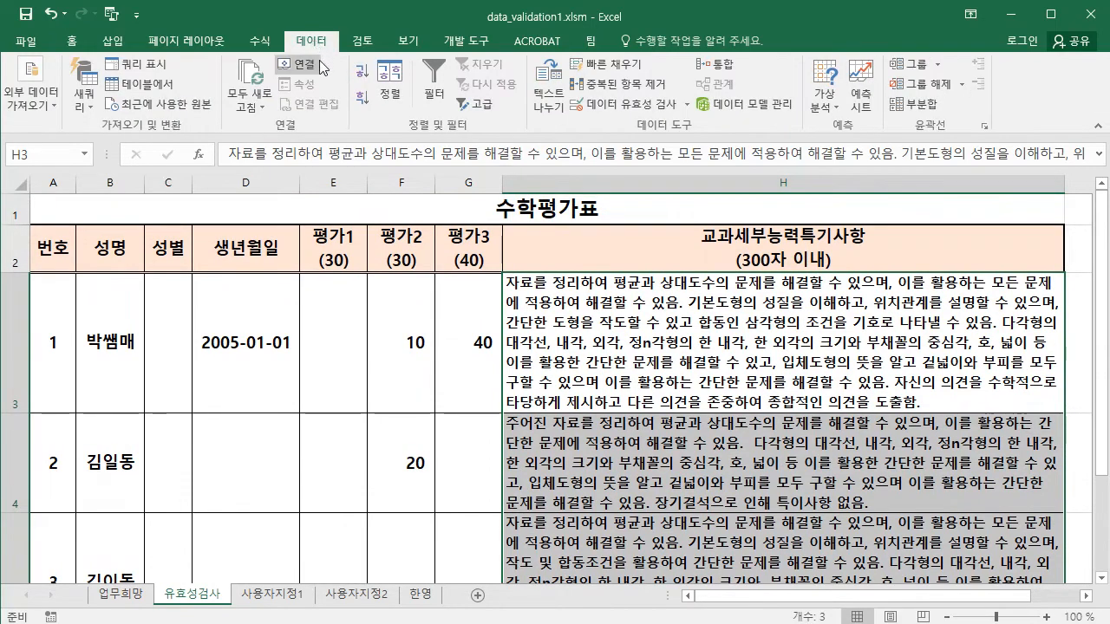
left_click(634, 105)
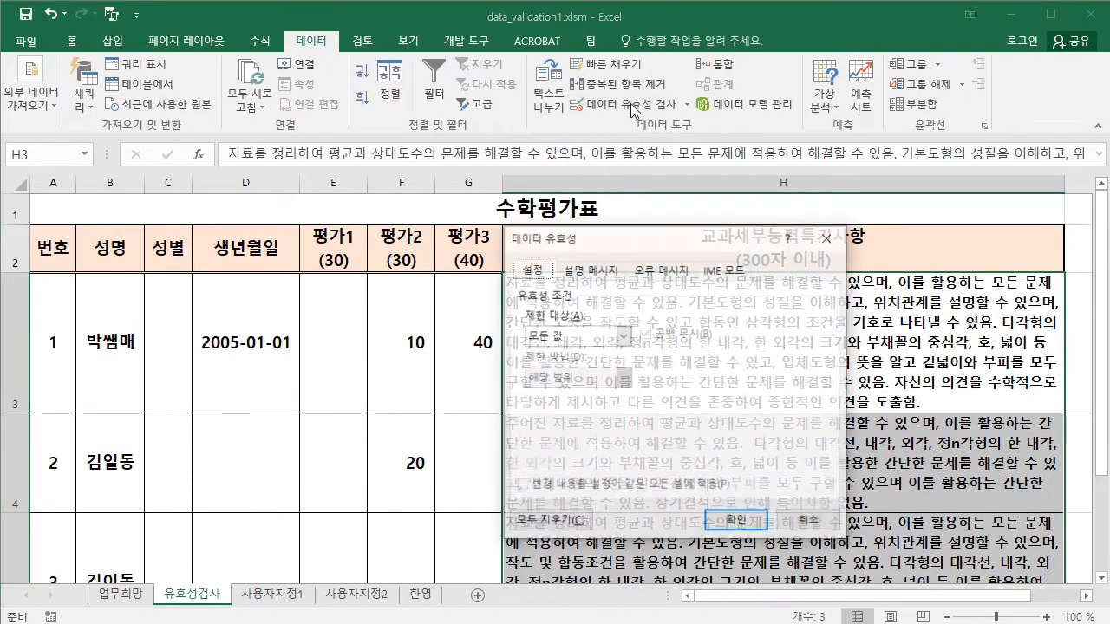
left_click(613, 341)
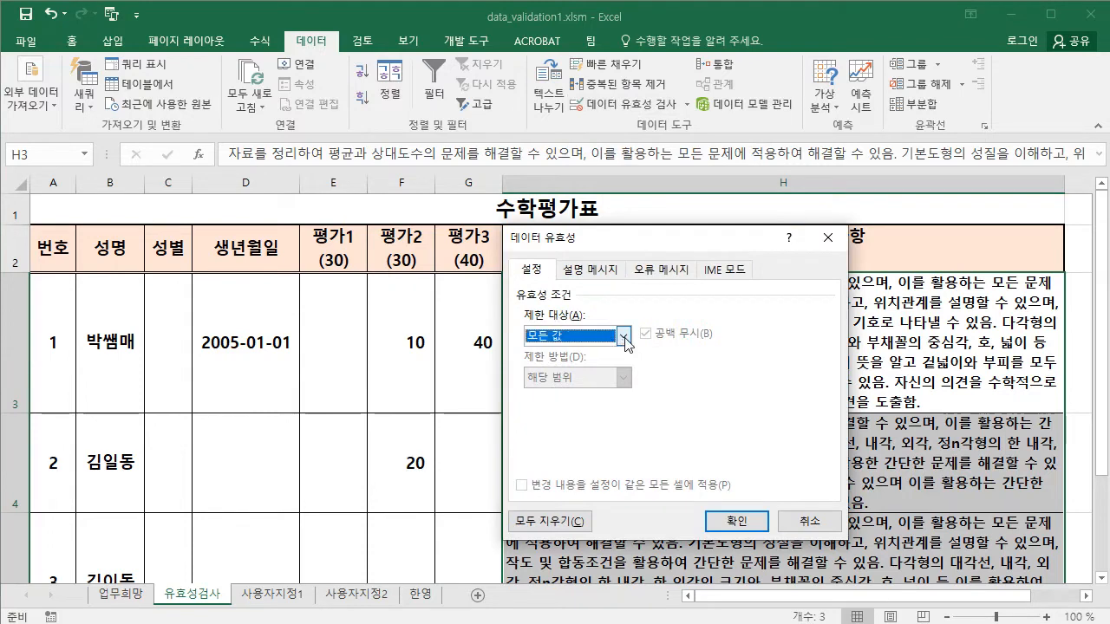
left_click(622, 337)
left_click(597, 433)
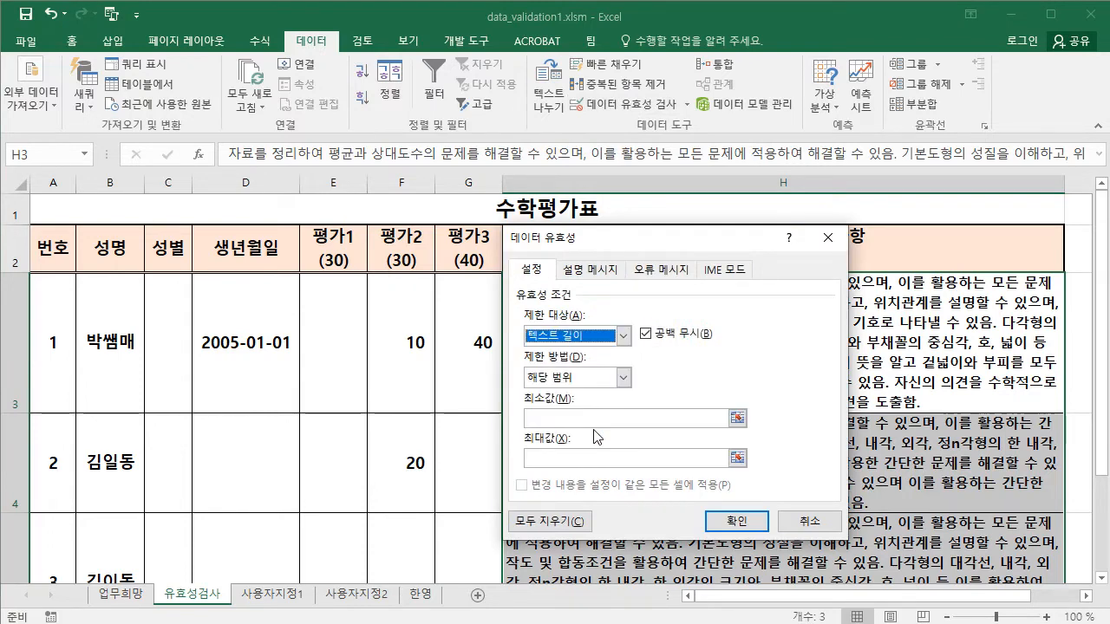
Limit the text length of H3:H7 to the range (해당 범위) from 100 to 300 characters.
left_click(623, 379)
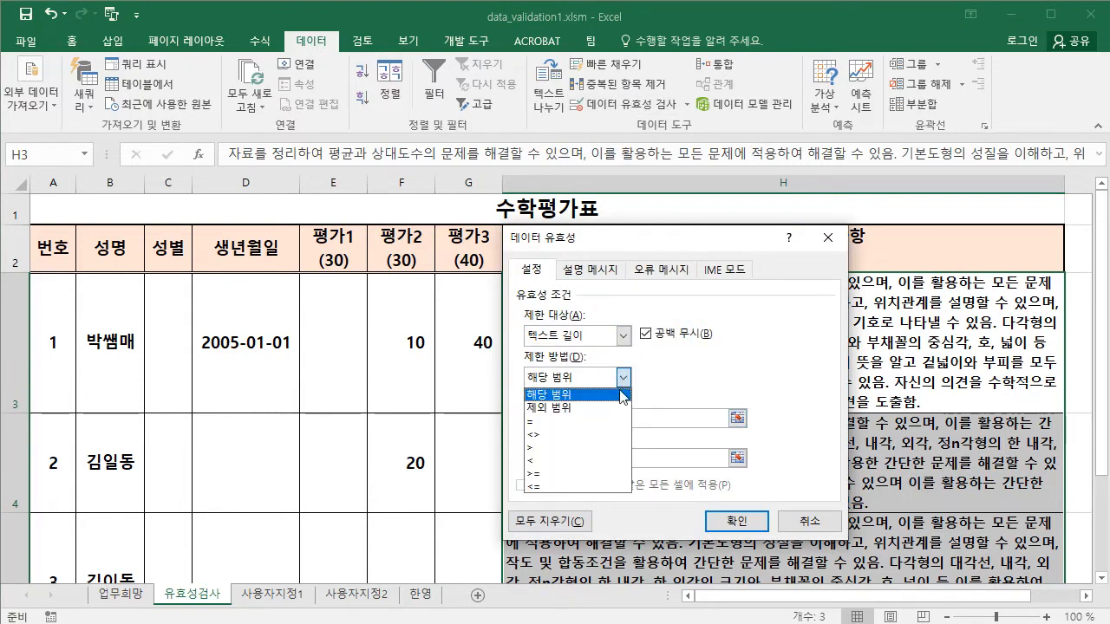
left_click(587, 396)
left_click(585, 421)
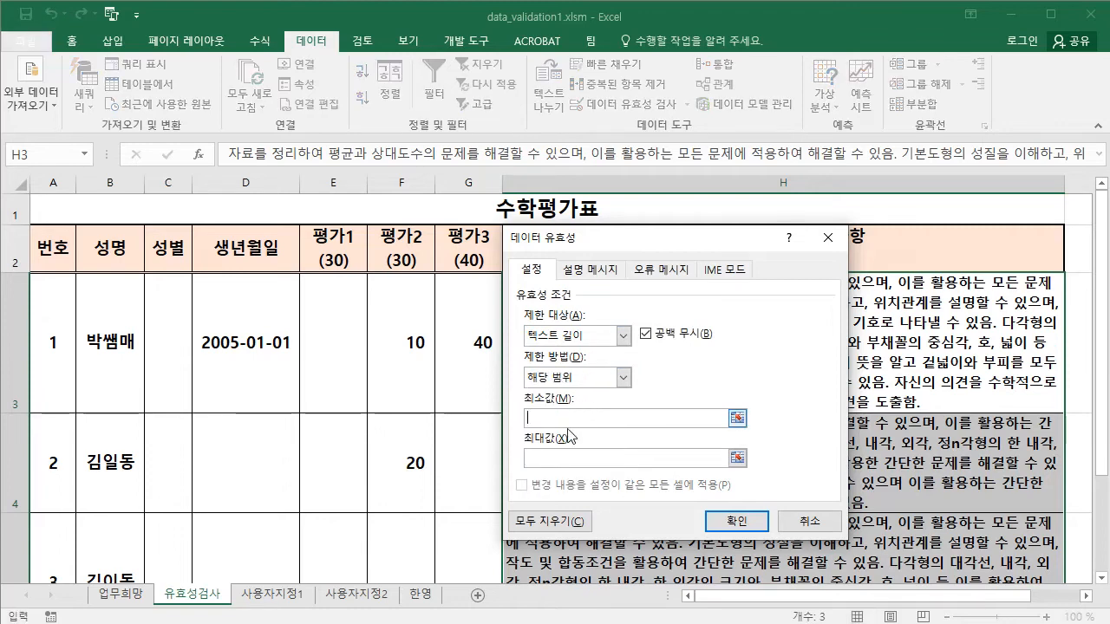
type("100")
left_click(550, 457)
type("3")
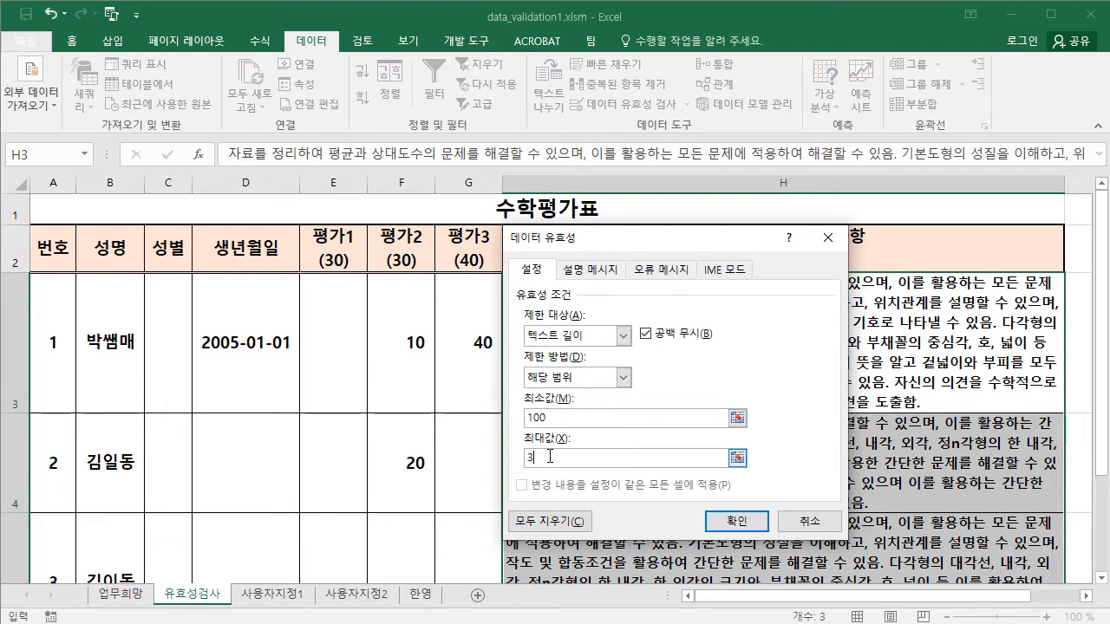
type("00")
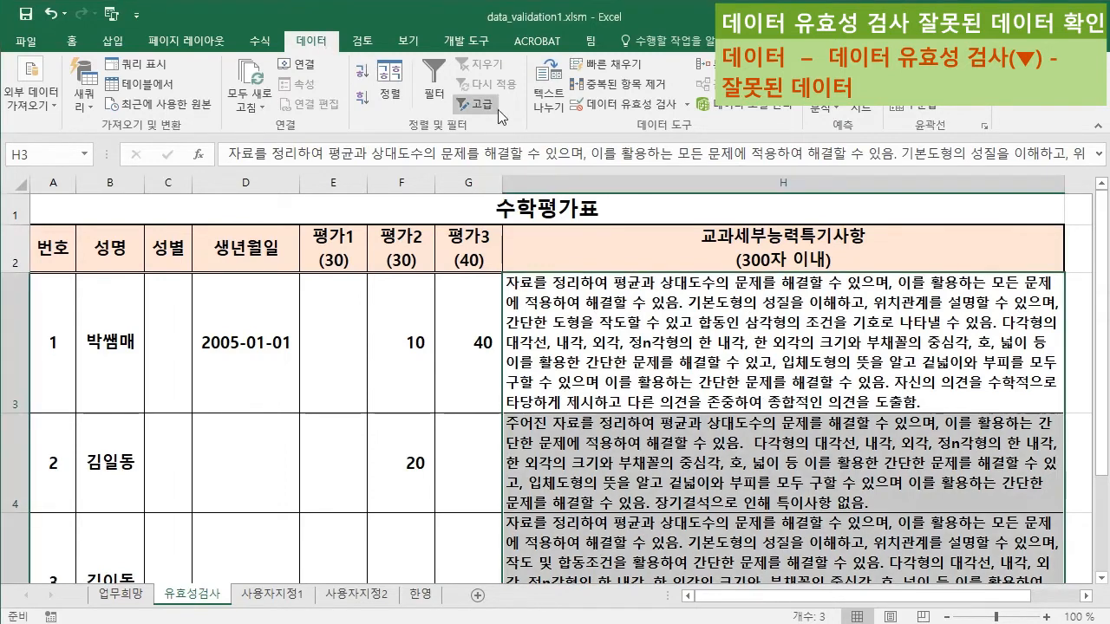
Mark the invalid data (잘못된 데이터) on the 유효성검사 sheet.
left_click(688, 105)
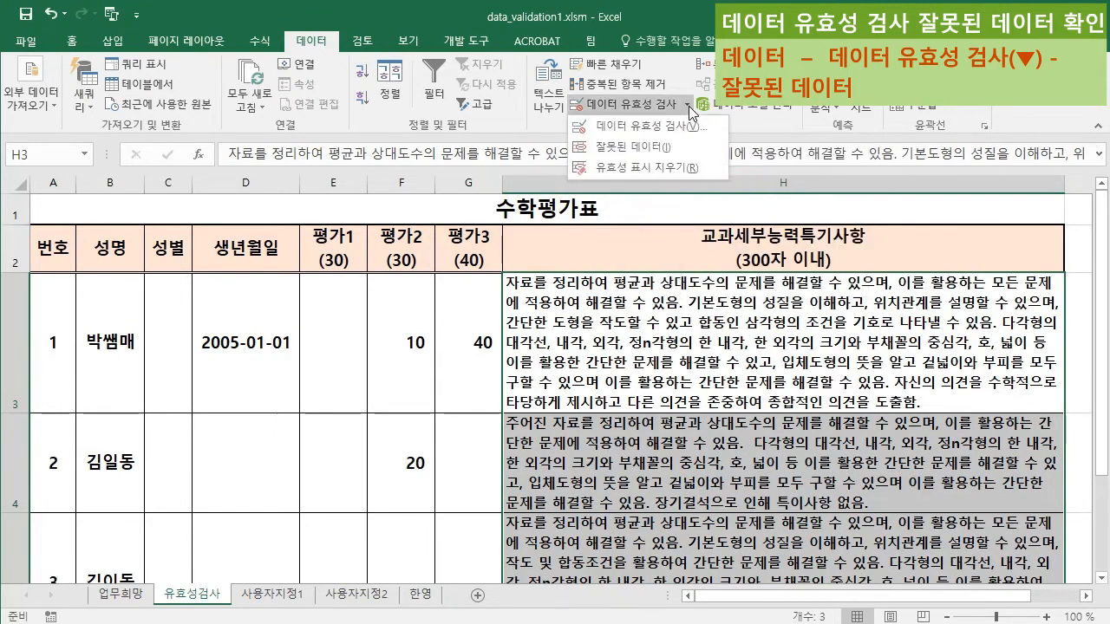
left_click(625, 149)
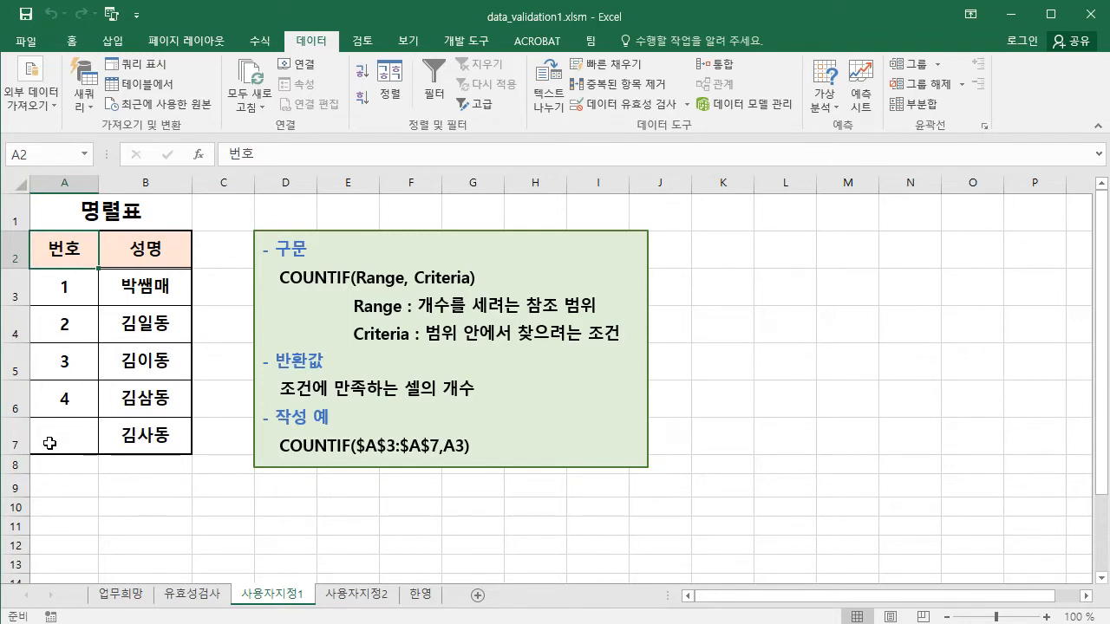
On the 사용자지정1 sheet, give the 번호 cells A3:A7 a custom (사용자 지정) validation rule with the formula =COUNTIF($A$3:$A$7,A3)=1.
left_click_drag(70, 281, 62, 432)
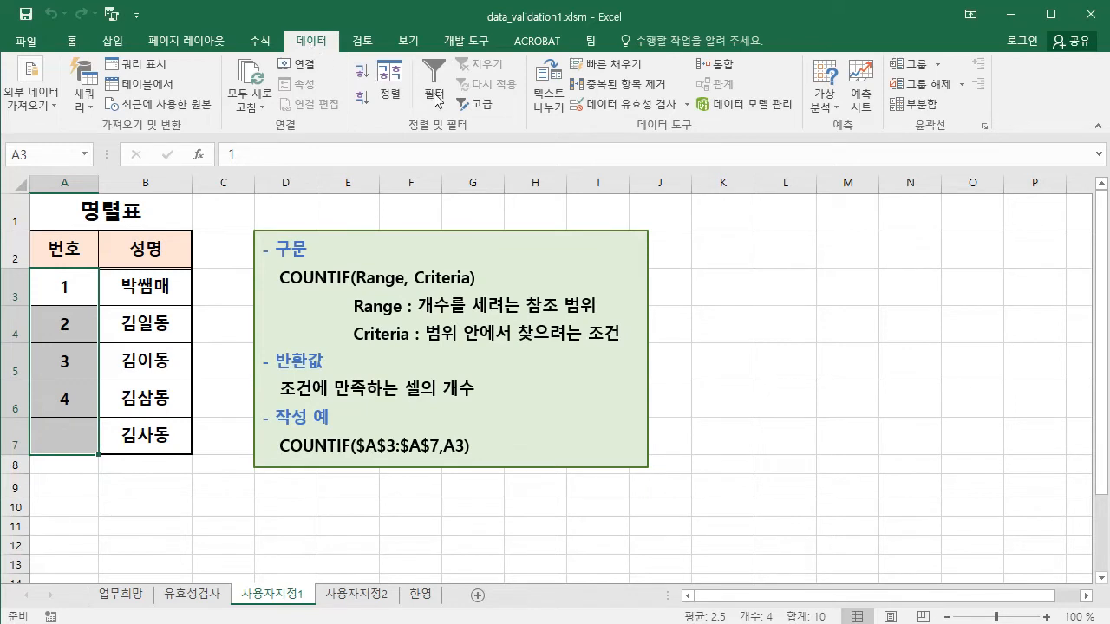
left_click(623, 111)
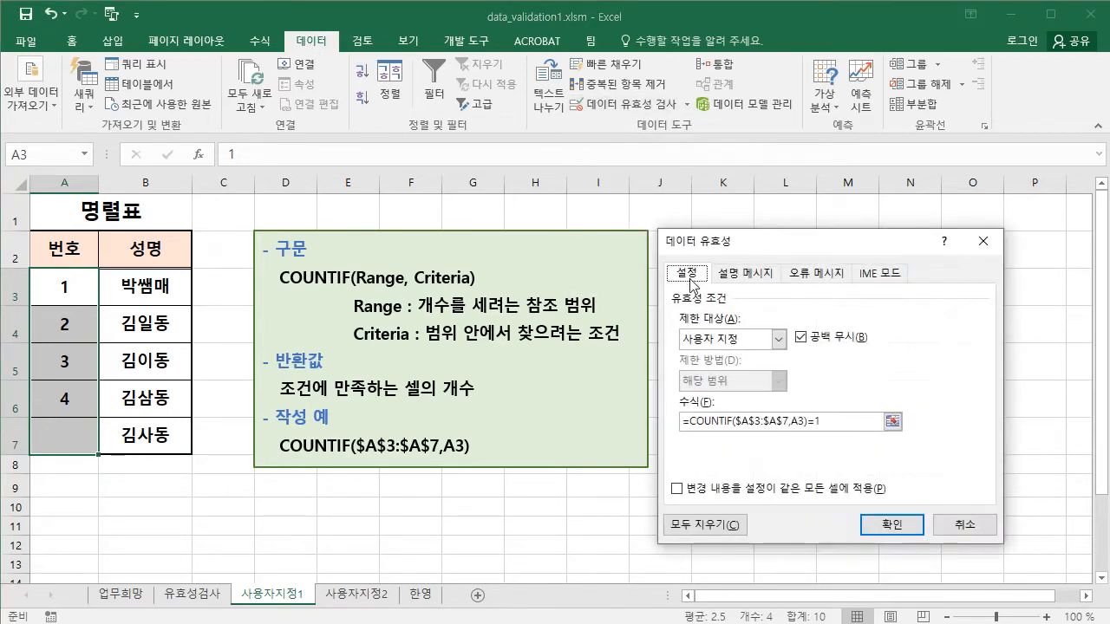
left_click(780, 339)
left_click(751, 455)
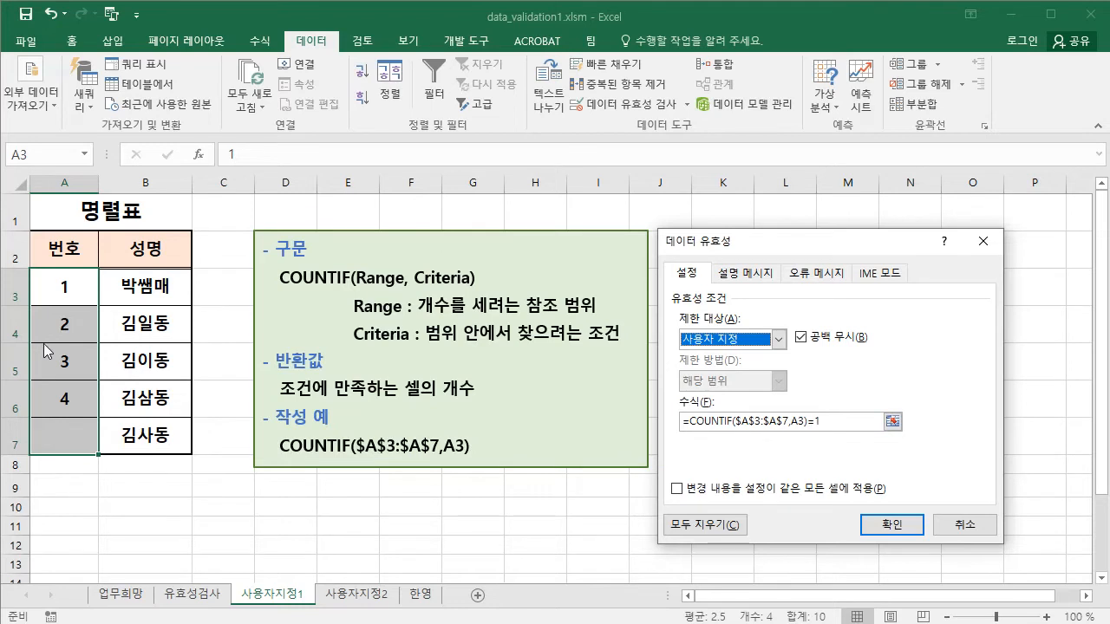
left_click(895, 524)
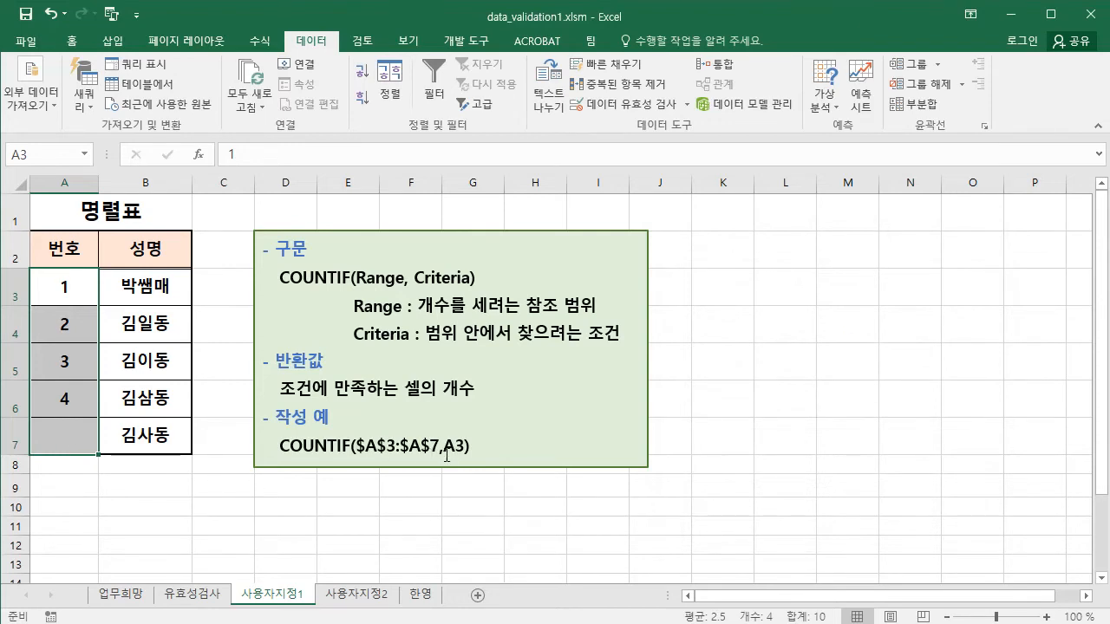
Test the duplicate-number rule in A7 with 1, cancel that entry and enter 5 instead.
left_click(59, 435)
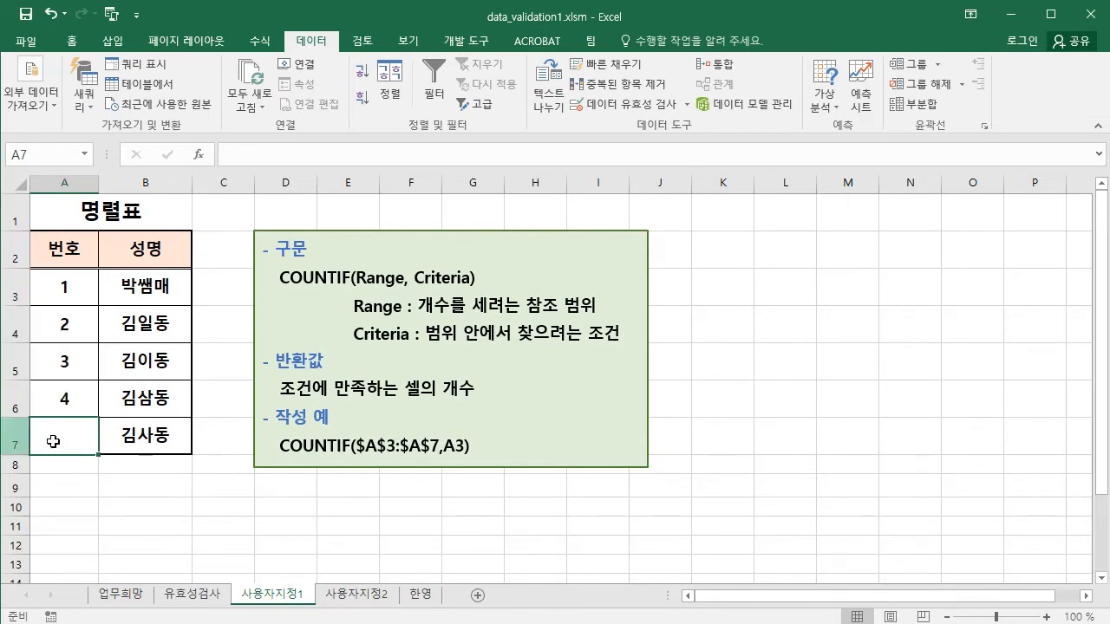
left_click(619, 101)
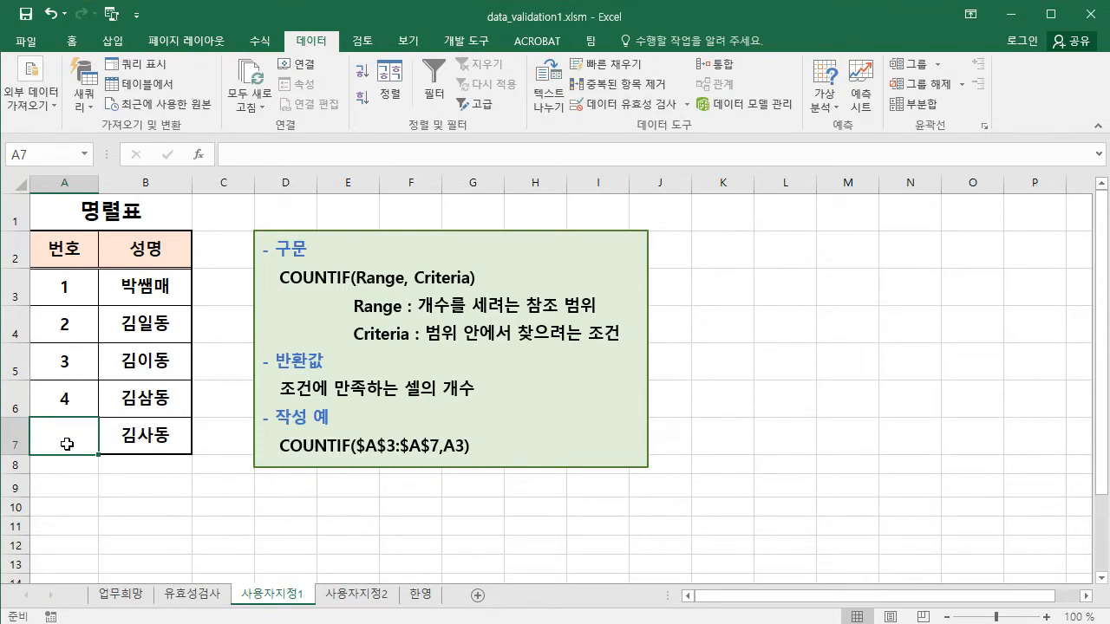
type("1")
key("Return")
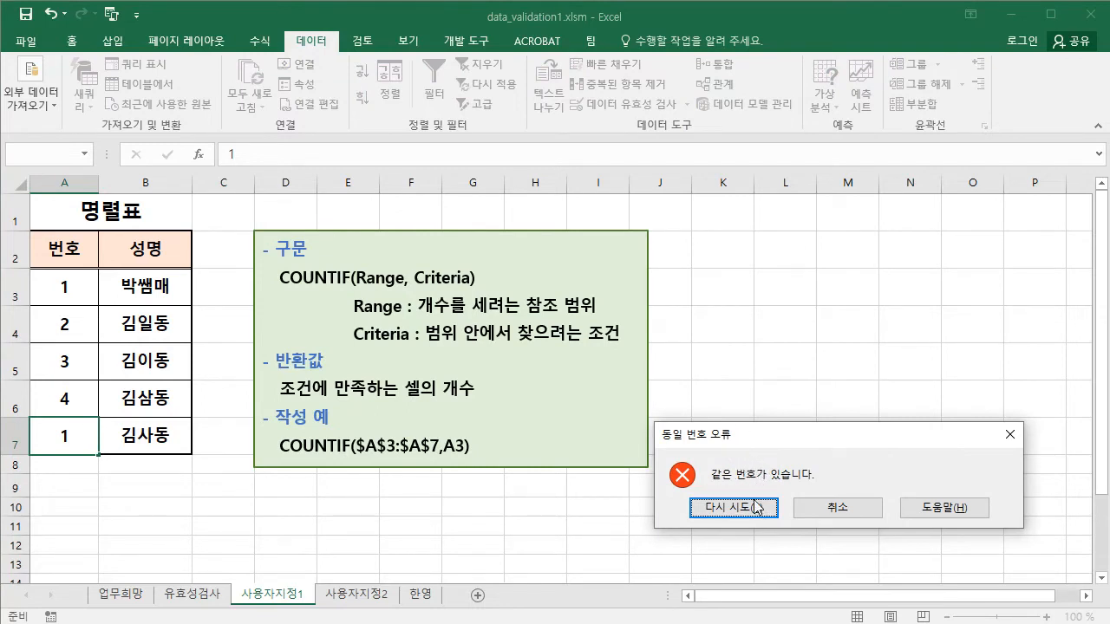
left_click(838, 509)
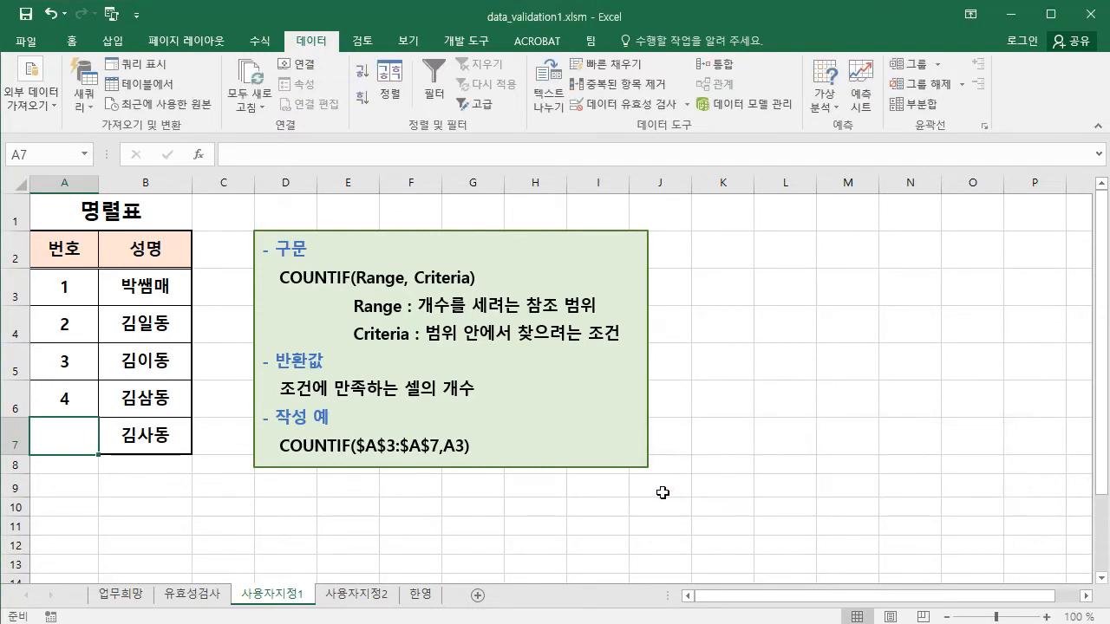
type("5")
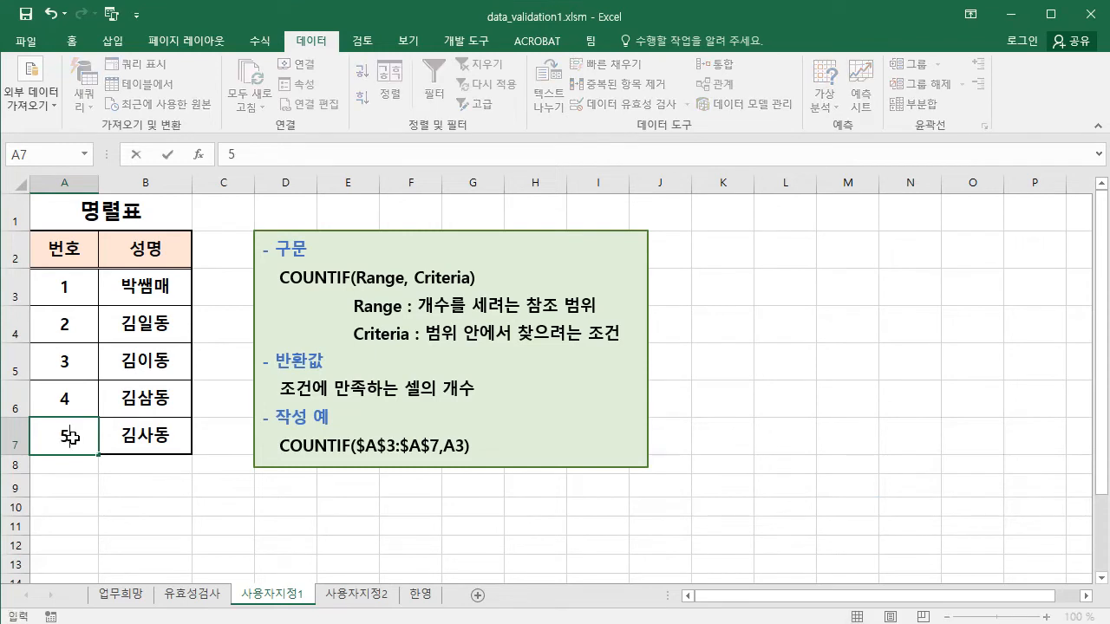
key("Return")
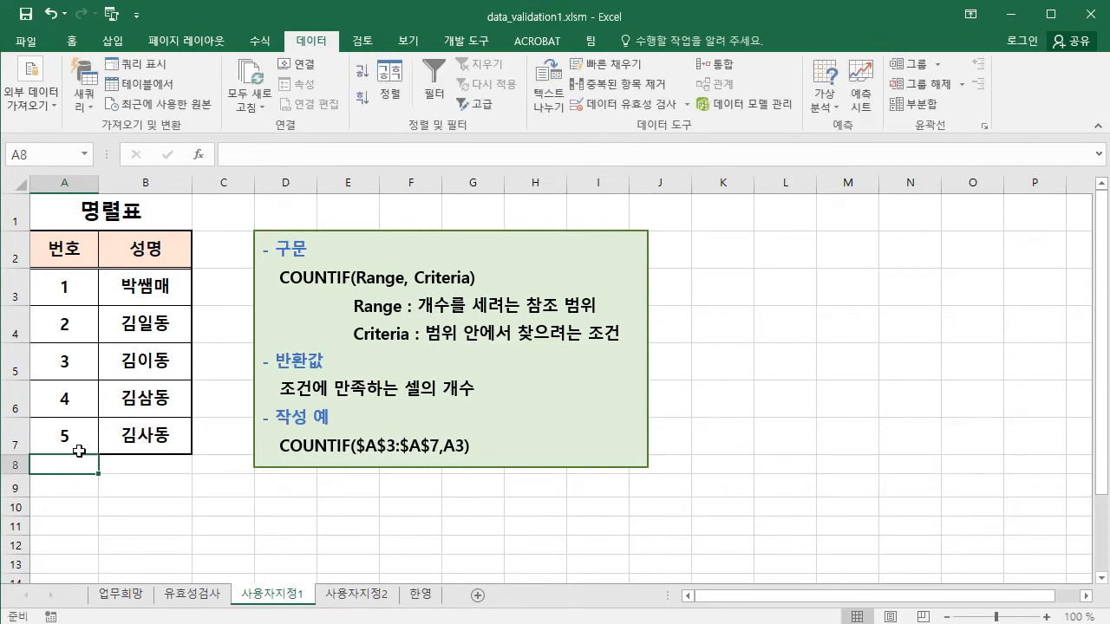
On the 사용자지정2 sheet, clear all existing data validation settings from the 성명 cells B3:B7.
key("ctrl+Page_Down")
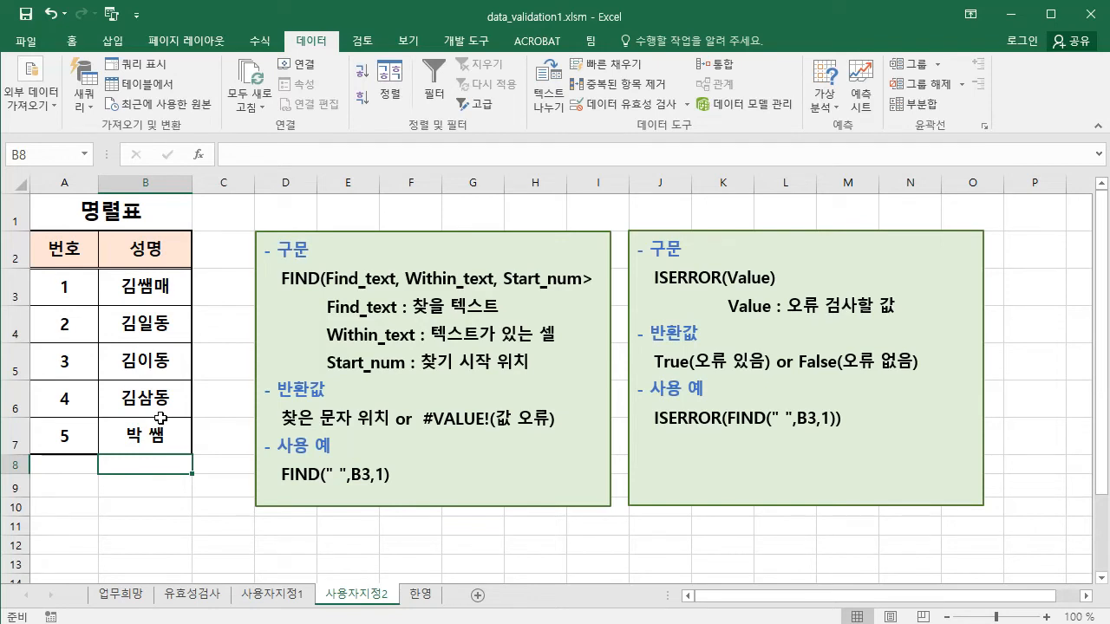
left_click_drag(149, 286, 149, 431)
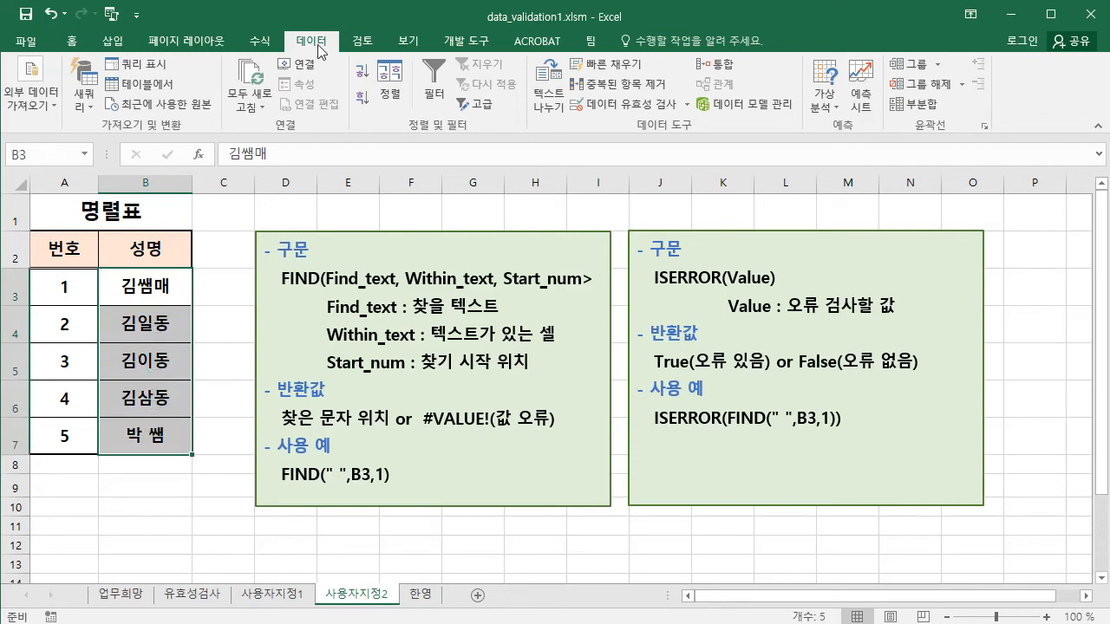
left_click(638, 104)
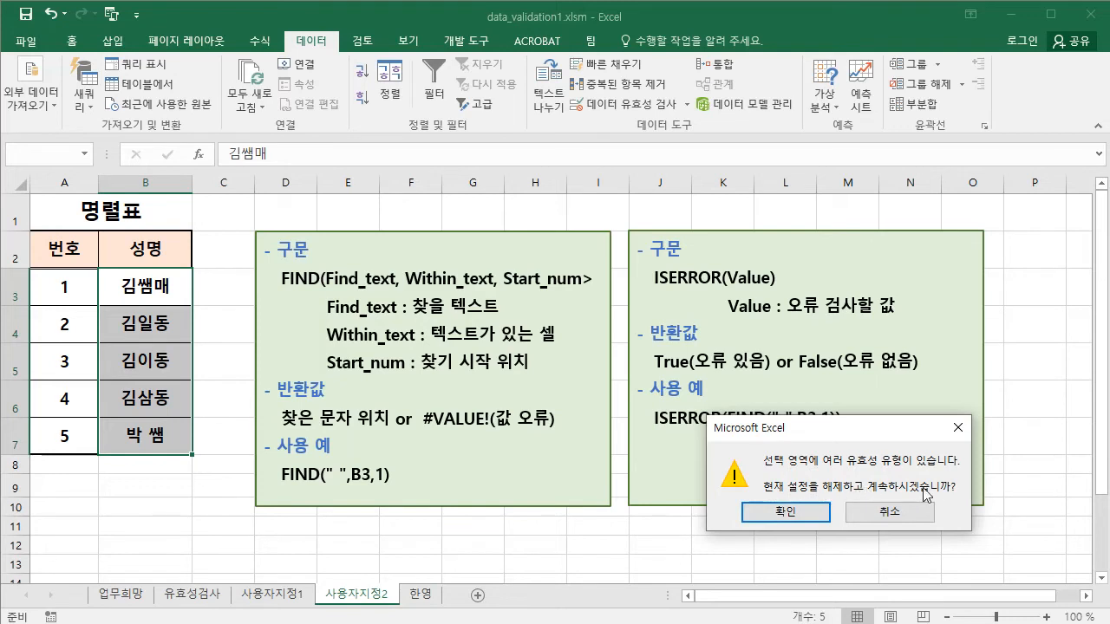
left_click(796, 513)
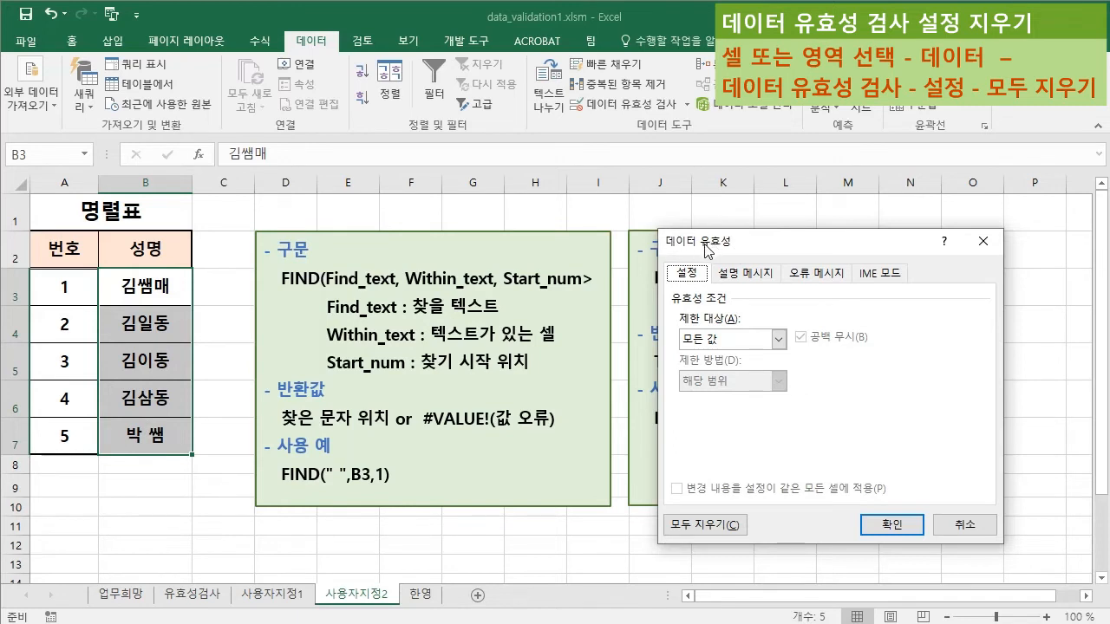
left_click(701, 527)
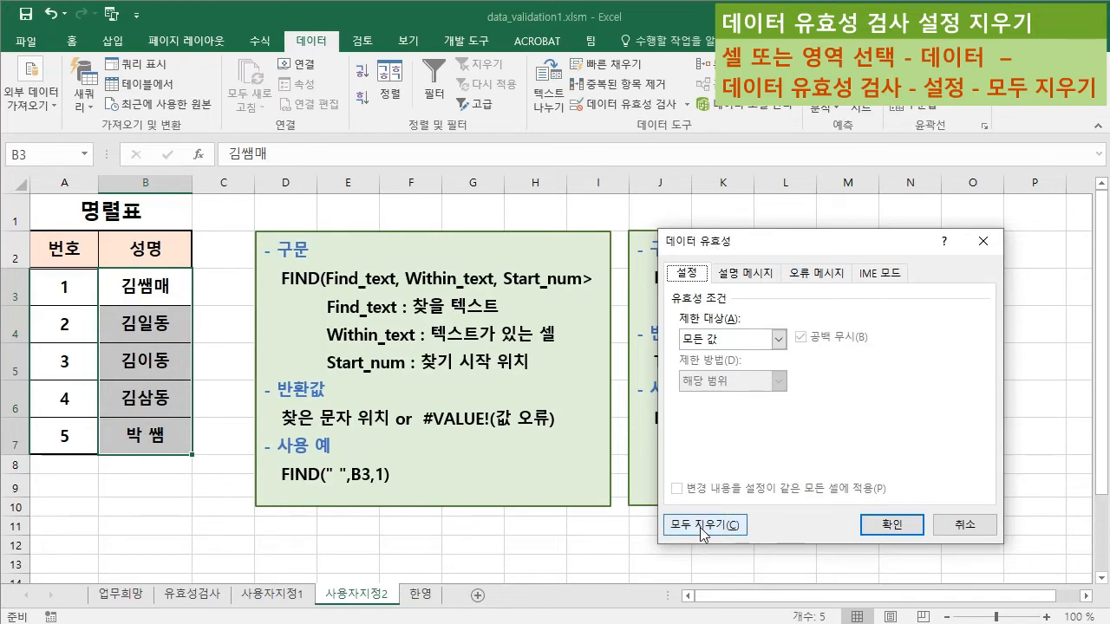
left_click(701, 527)
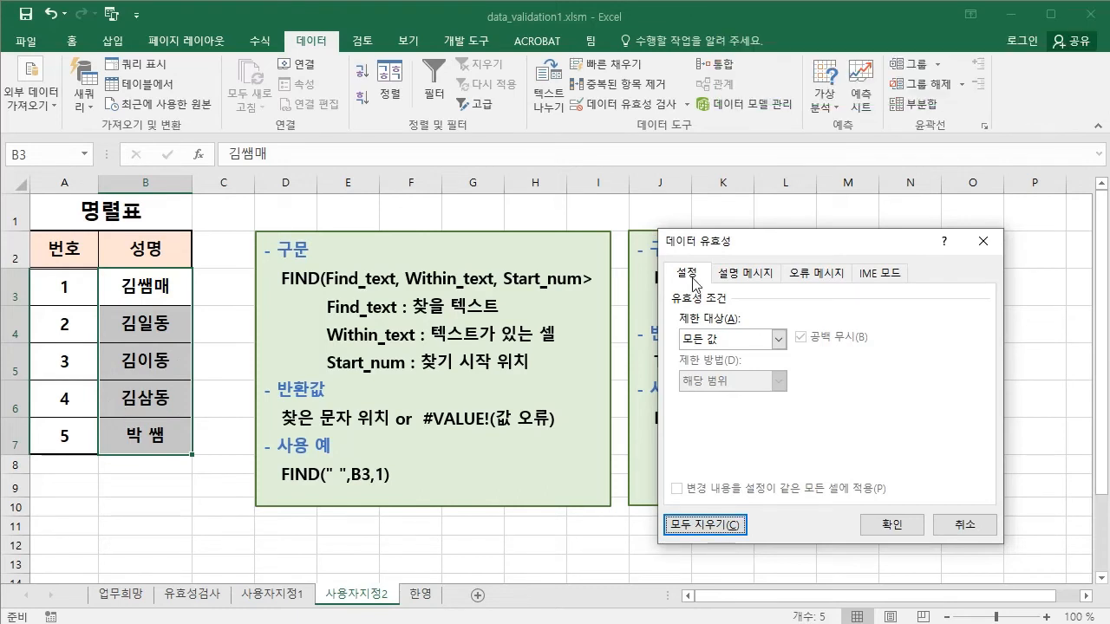
Apply a custom (사용자 지정) validation rule to the 성명 column with the formula =ISERROR(FIND(" ",B7,1)).
left_click(779, 340)
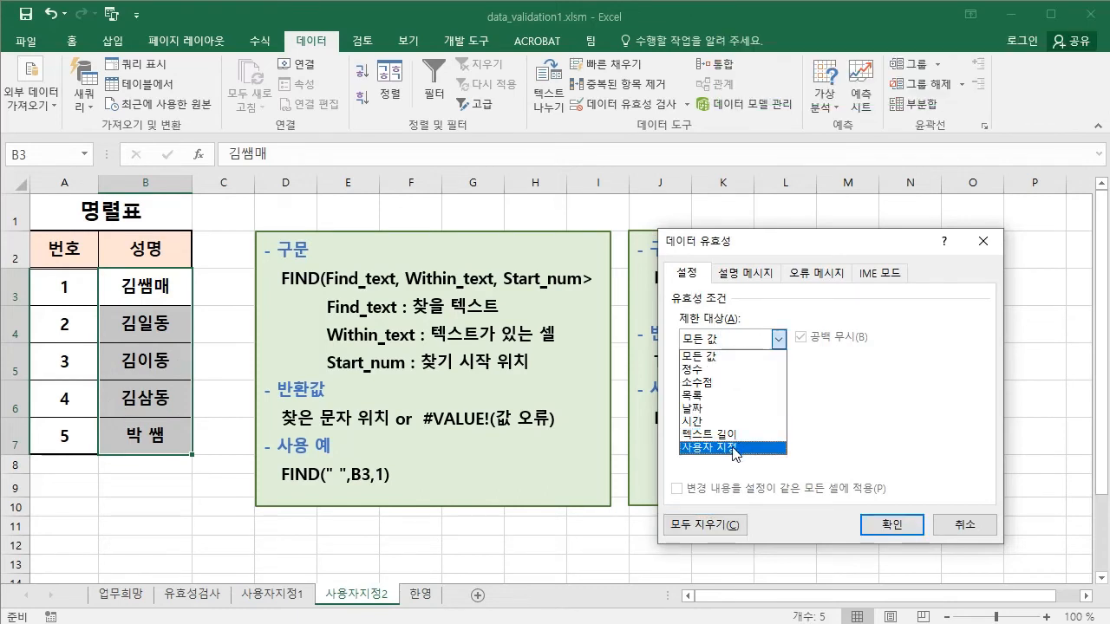
left_click(734, 448)
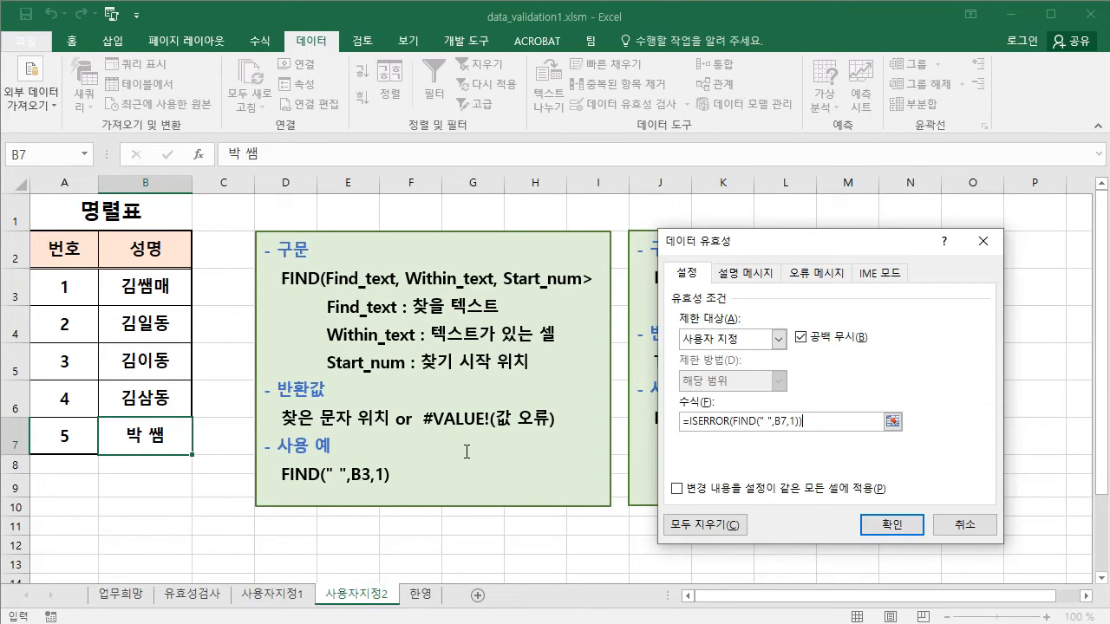
left_click_drag(877, 240, 437, 240)
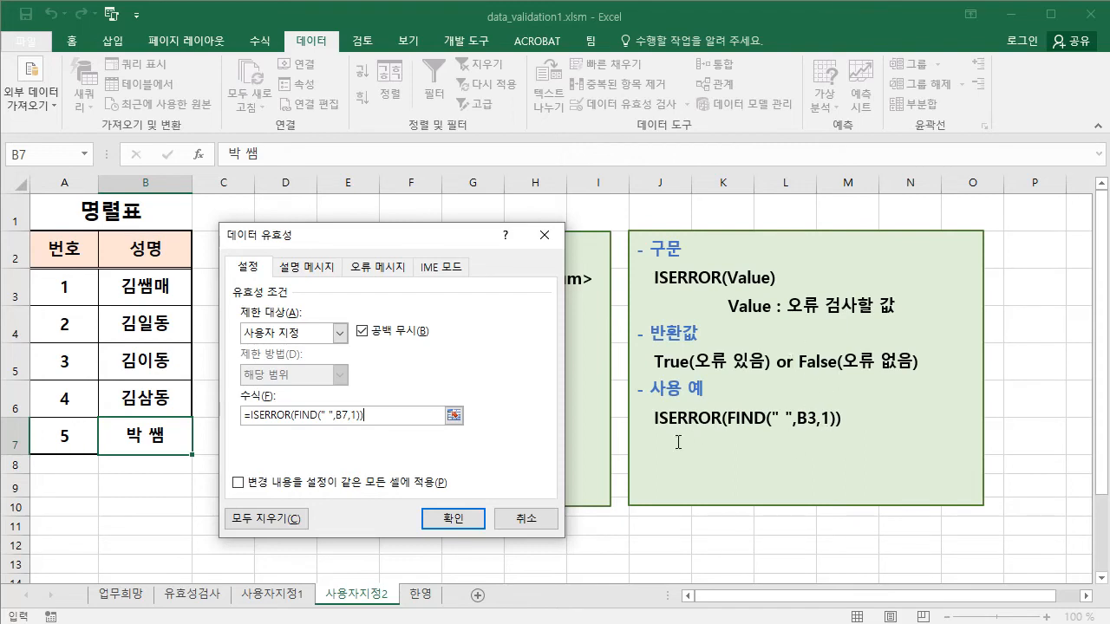
left_click(458, 520)
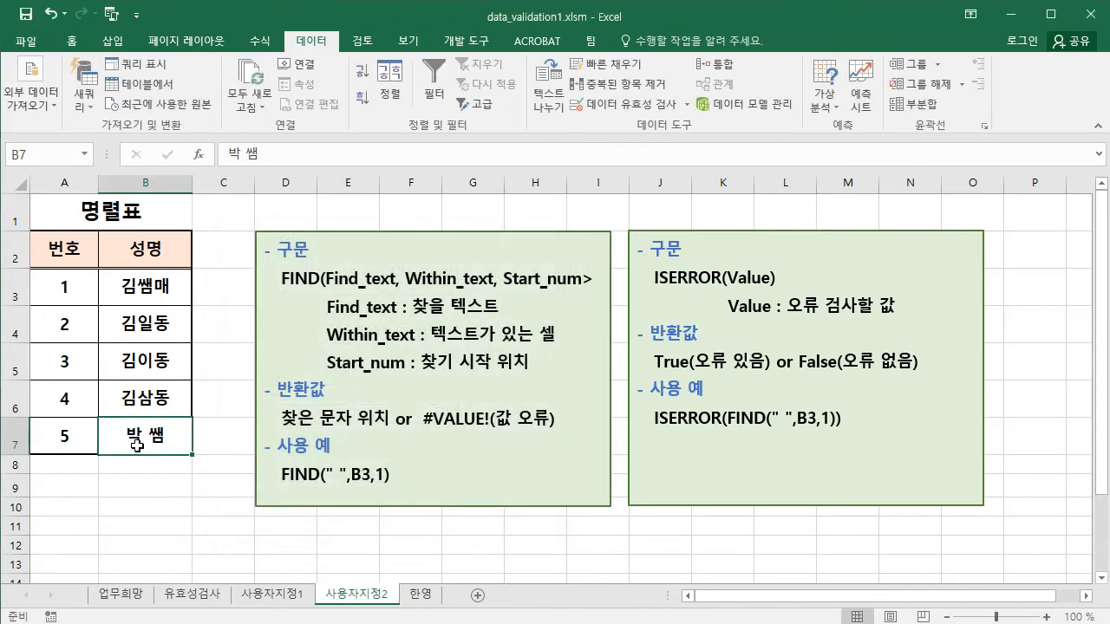
Test the no-space rule by replacing the name in B7 with one containing a space, and cancel the entry.
key("Delete")
type("박")
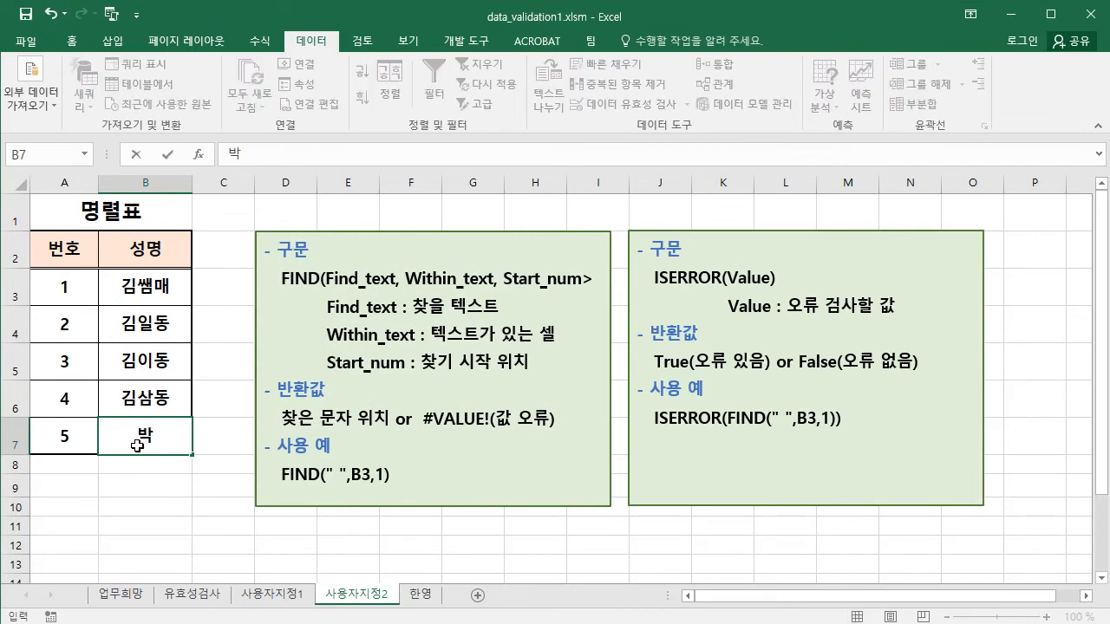
type(" 쌤")
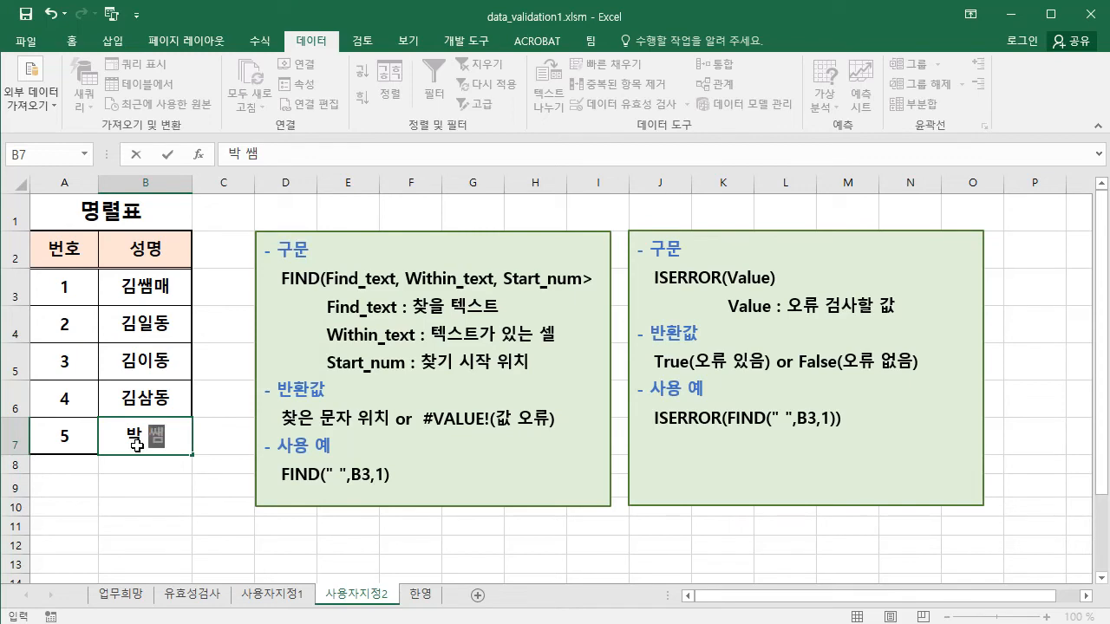
key("Return")
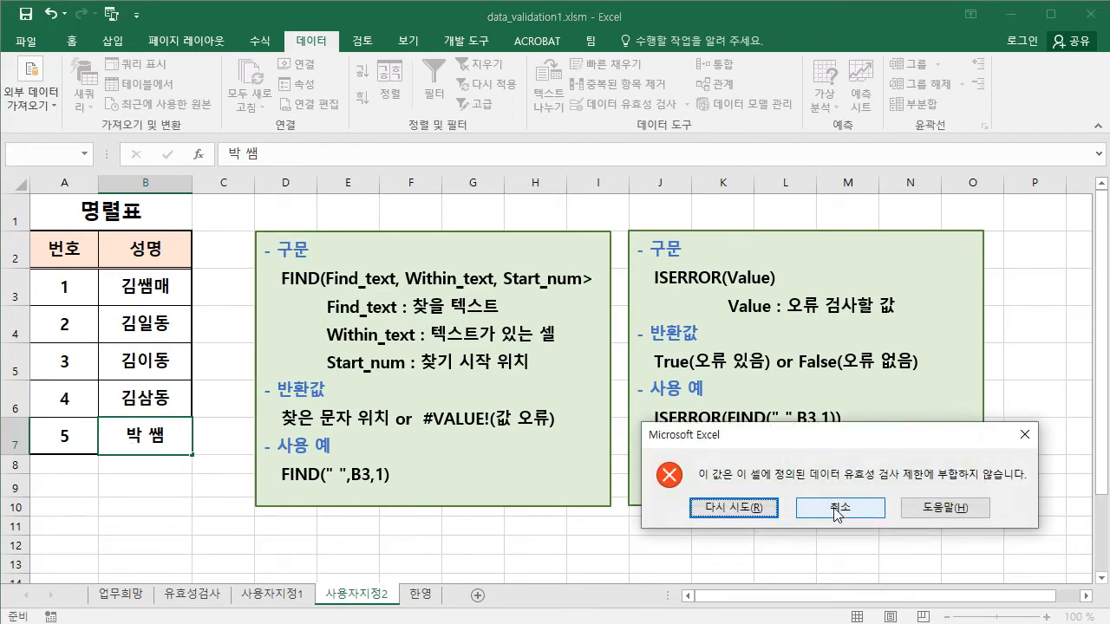
left_click(798, 512)
Try a second name containing a space in B7, cancel it and enter the same name without the space.
type("ㄱㅣㅁ")
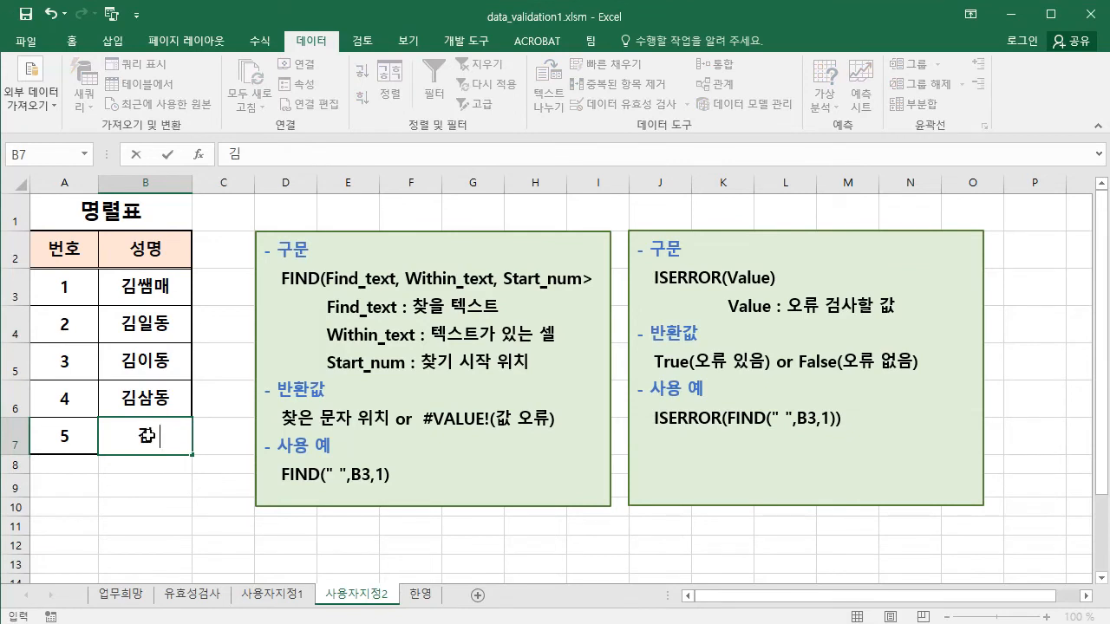
type(" ㅅㅏㄷㅗㅇ")
key("Return")
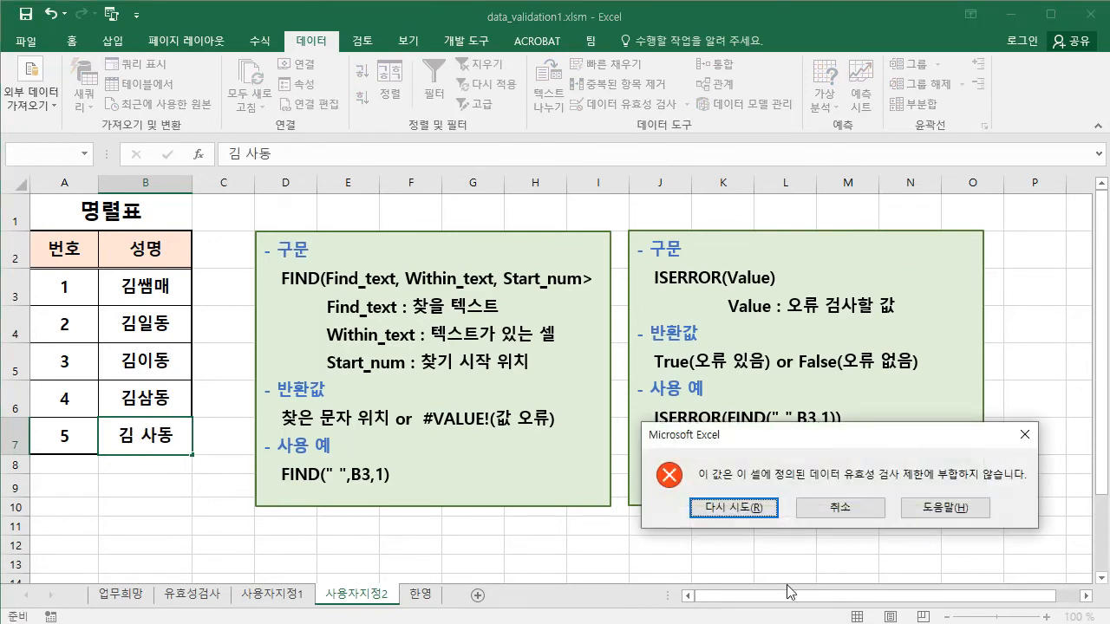
left_click(837, 512)
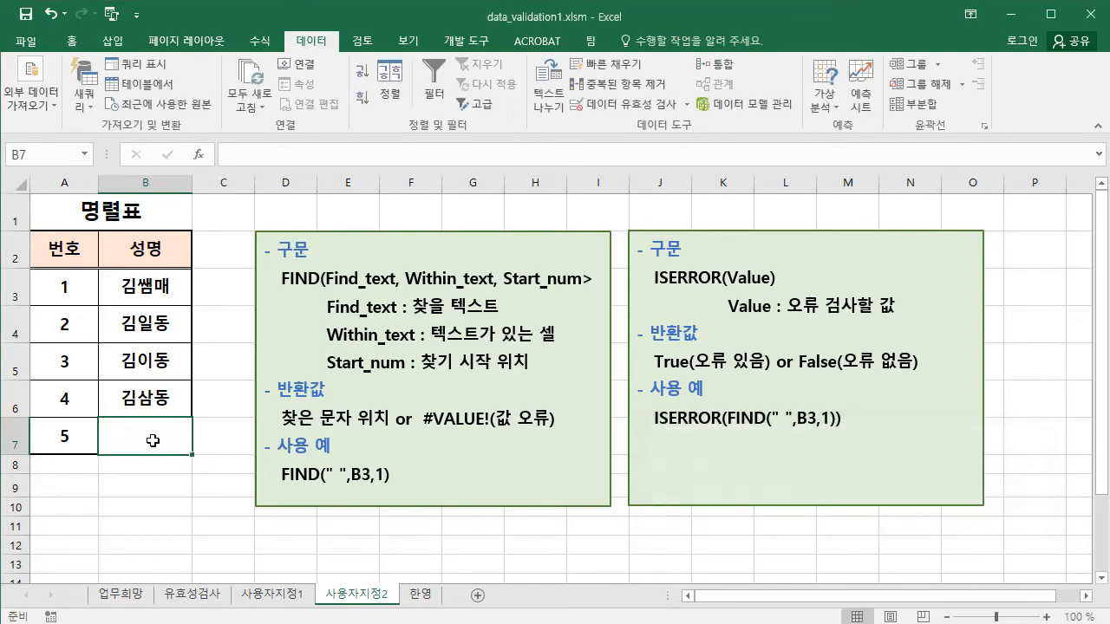
type("김사동")
key("Return")
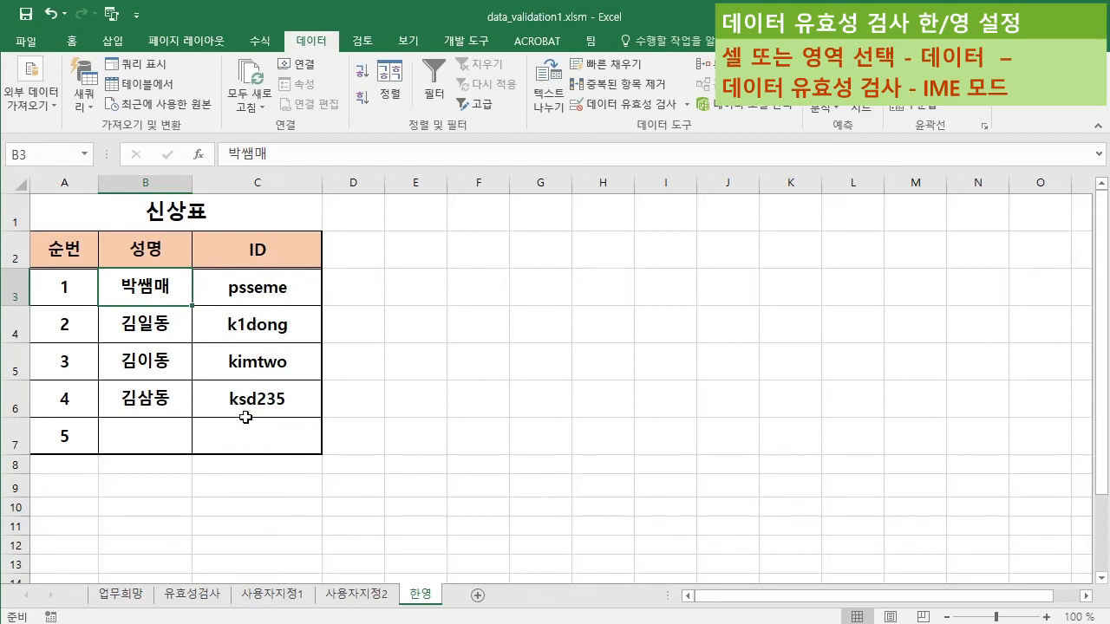
On the 한영 sheet, set the data validation IME mode of the 성명 cells B3:B7 to 한글.
left_click_drag(144, 288, 149, 425)
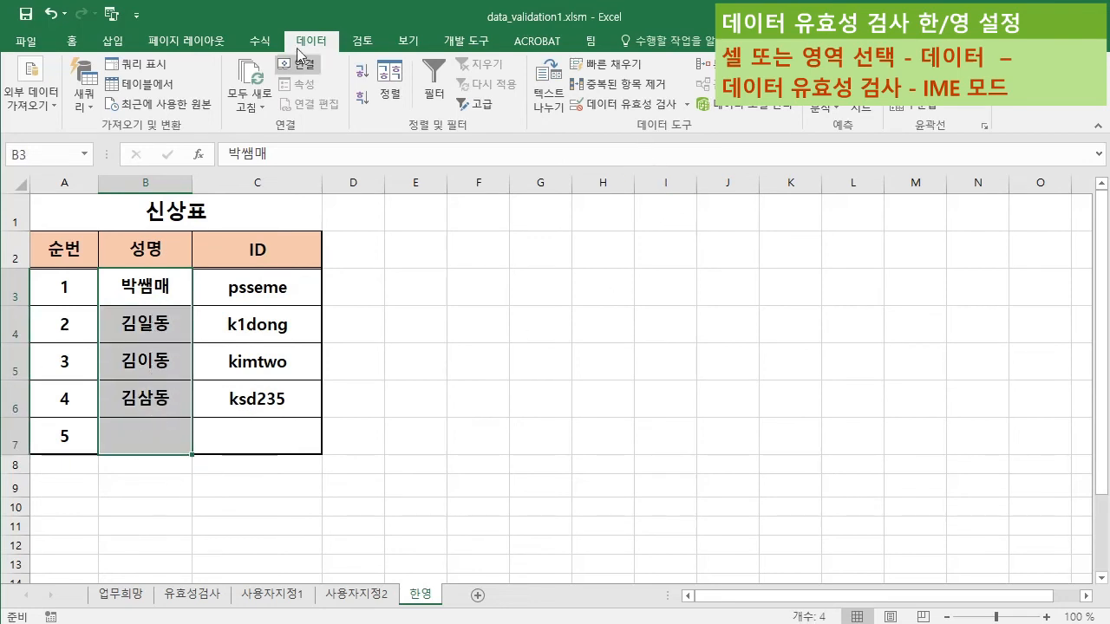
left_click(638, 111)
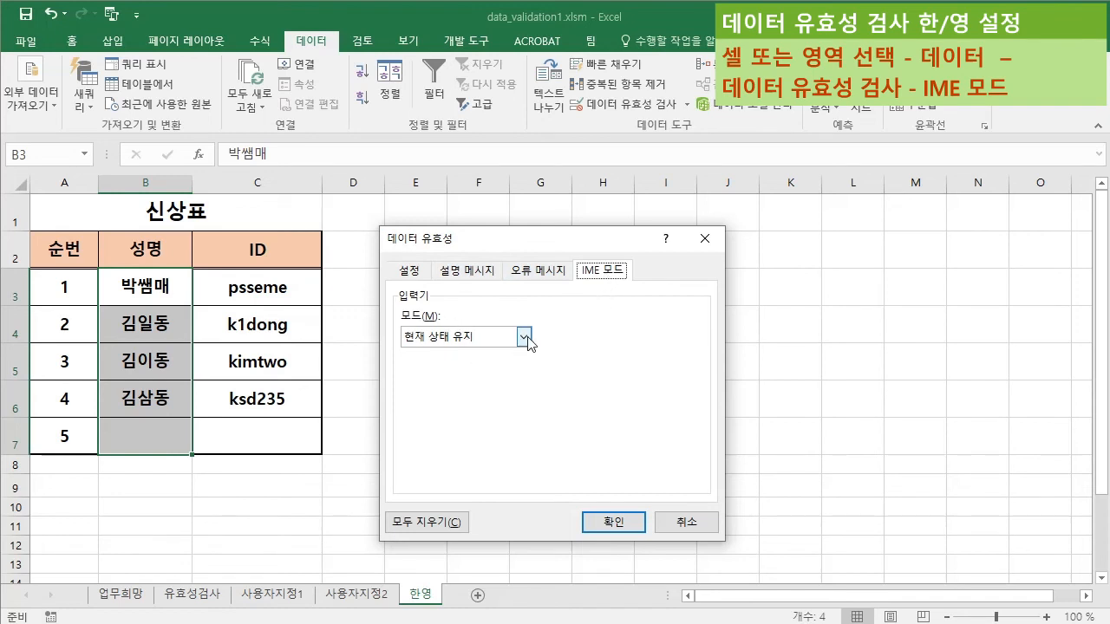
left_click(525, 337)
left_click(441, 406)
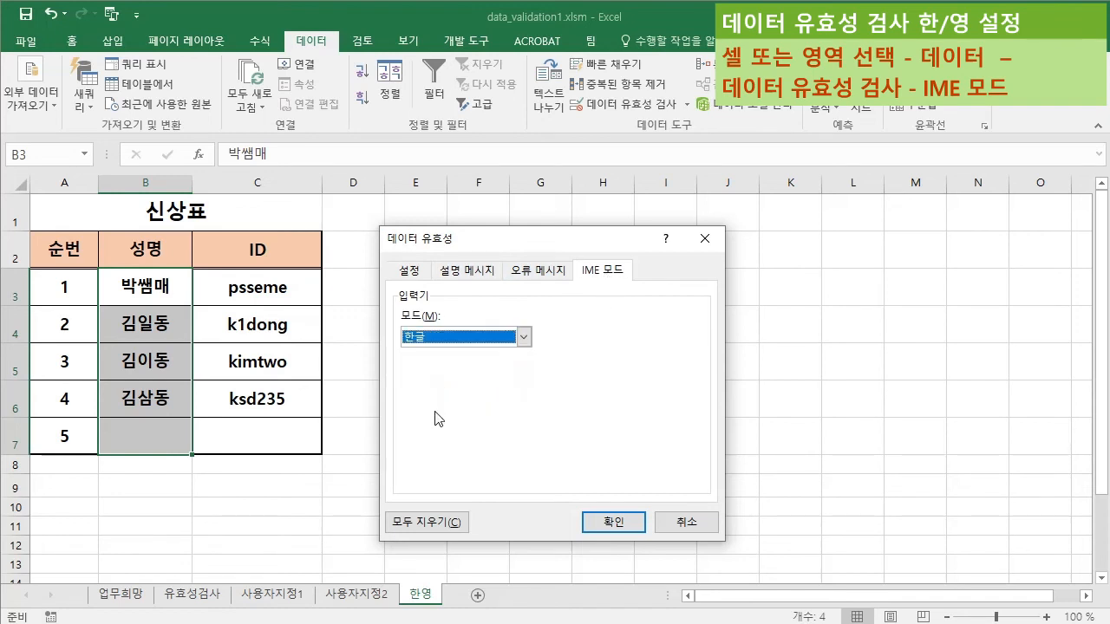
left_click(607, 524)
Set the data validation IME mode of the ID cells C3:C7 to 영문.
left_click(264, 291)
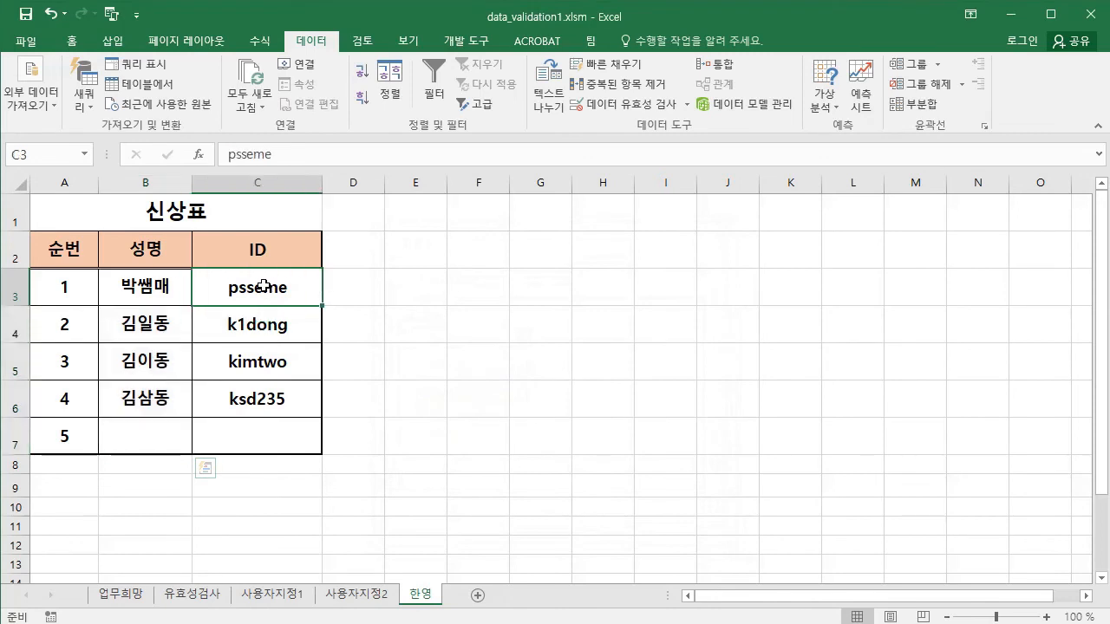
left_click_drag(266, 305, 262, 434)
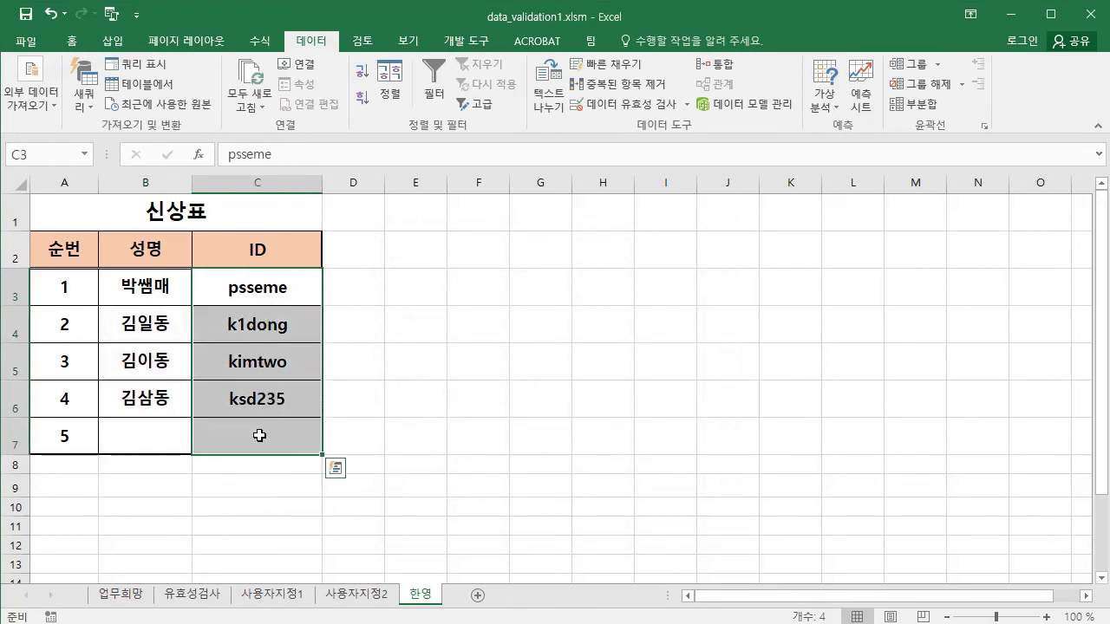
left_click(642, 106)
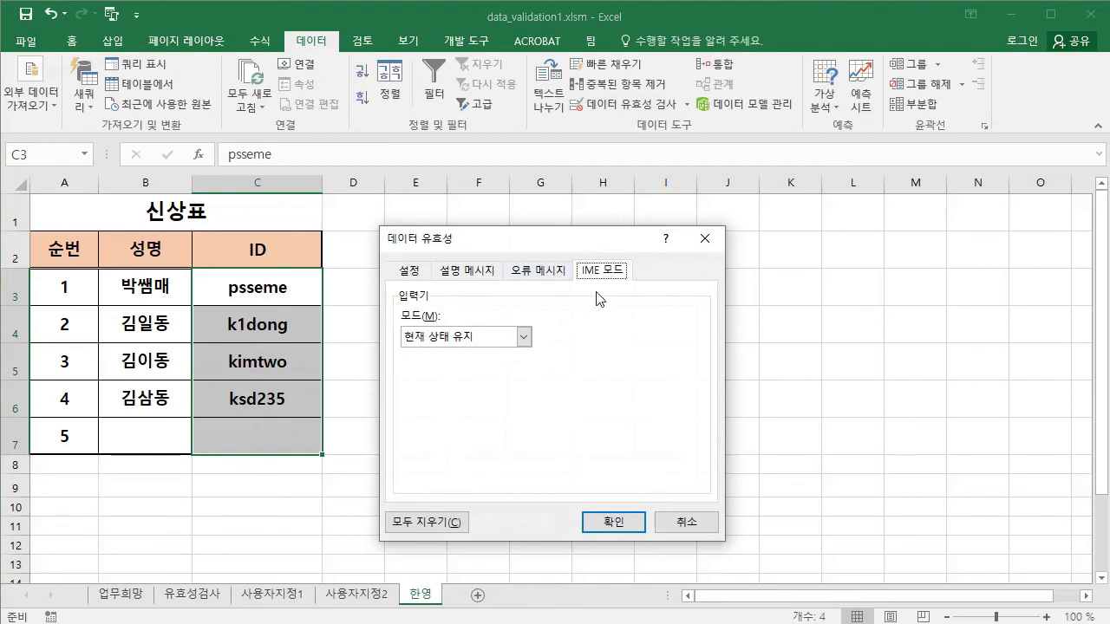
left_click(523, 337)
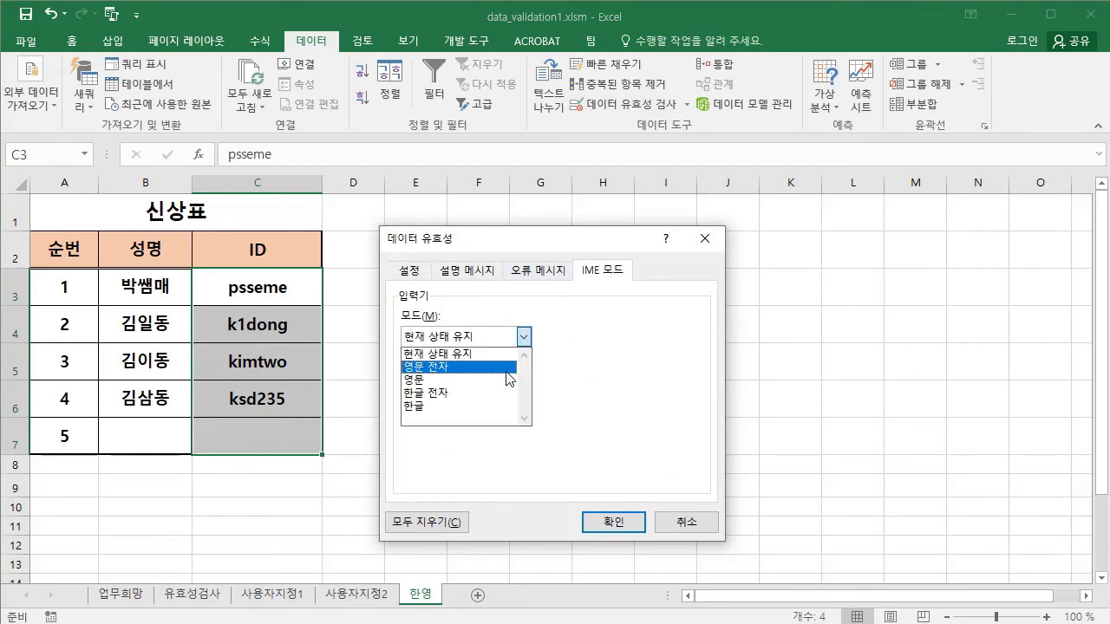
left_click(445, 381)
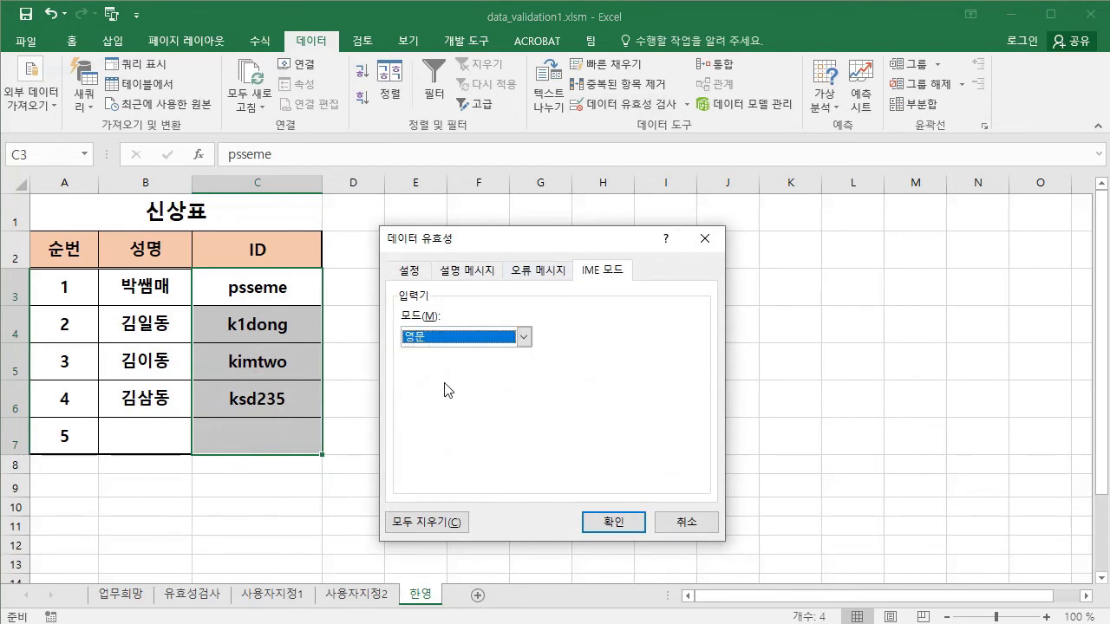
left_click(612, 524)
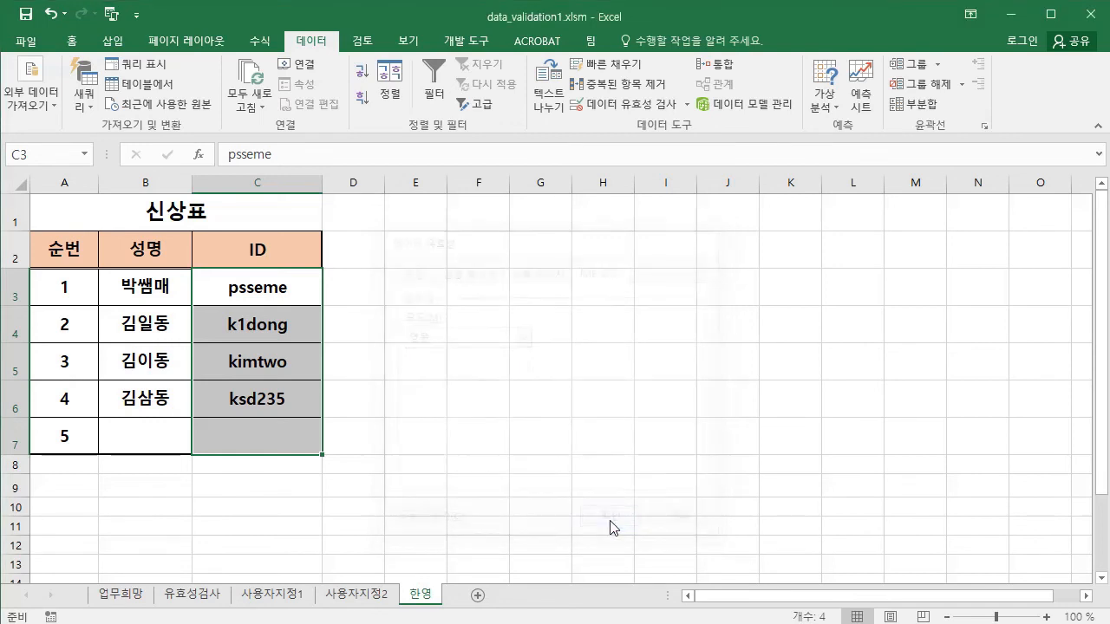
Test the English IME mode by entering ㄱ in the unrestricted cell E7 and the fifth person's ID in English letters in C7.
left_click(133, 433)
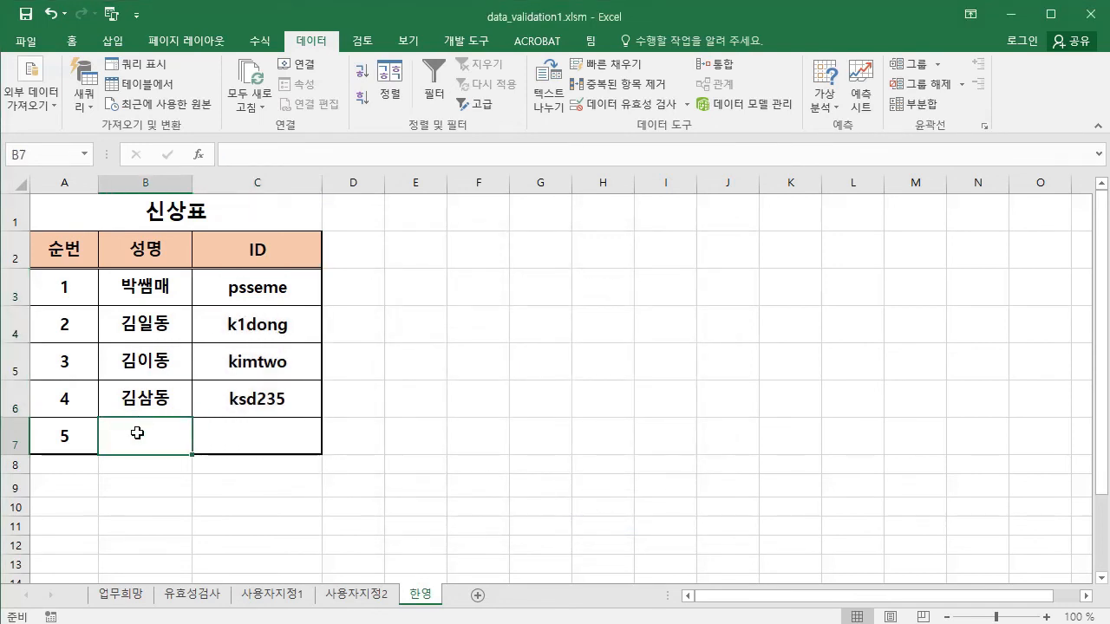
left_click(417, 442)
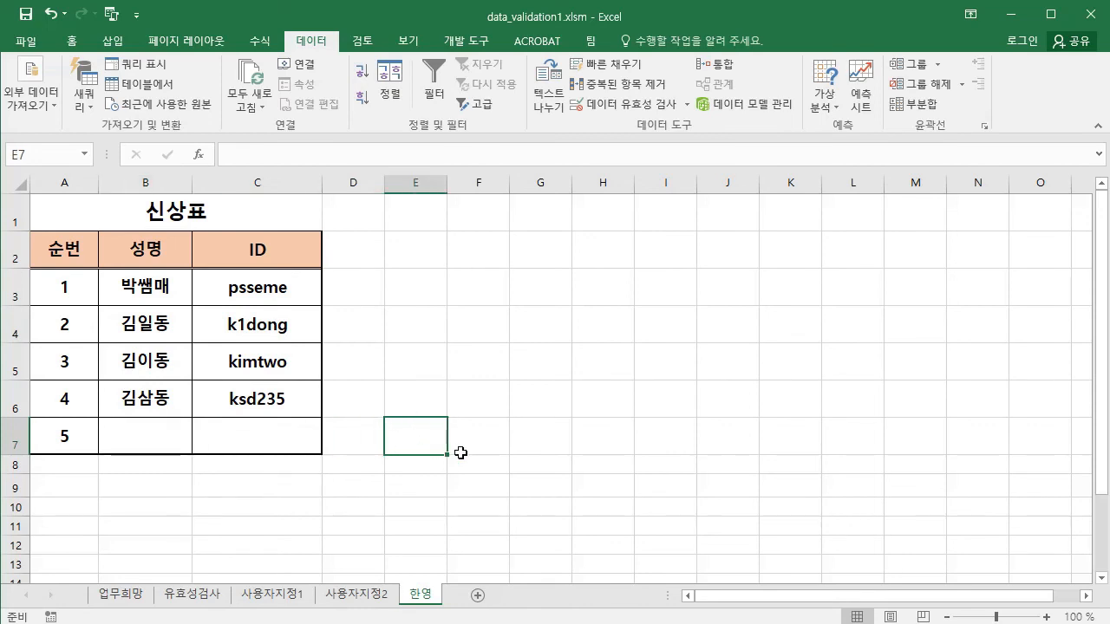
type("ㄱ")
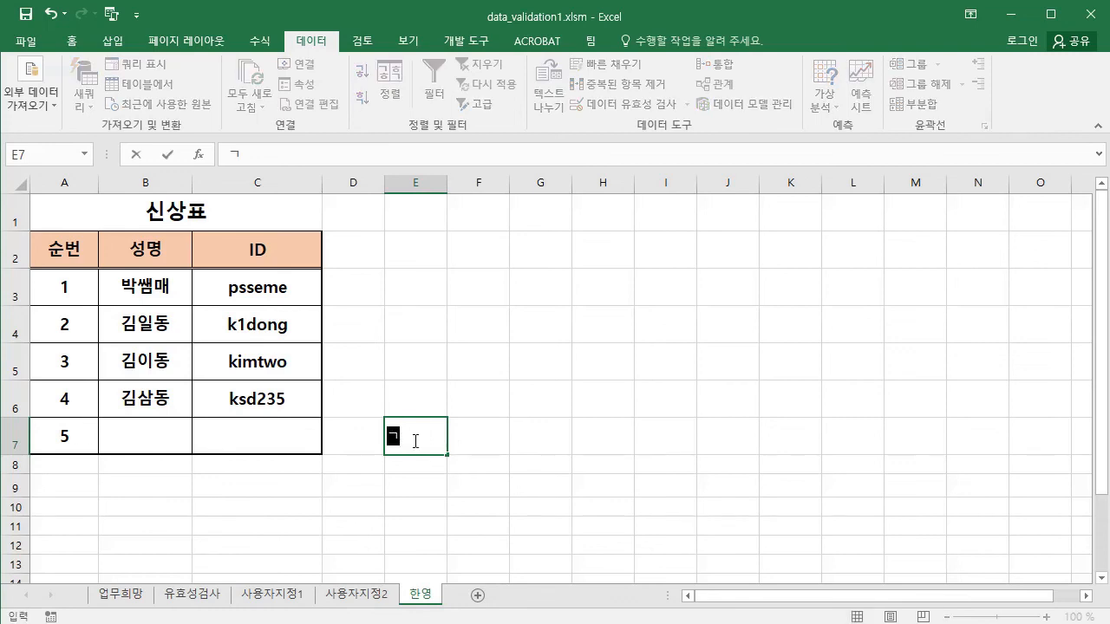
left_click(258, 434)
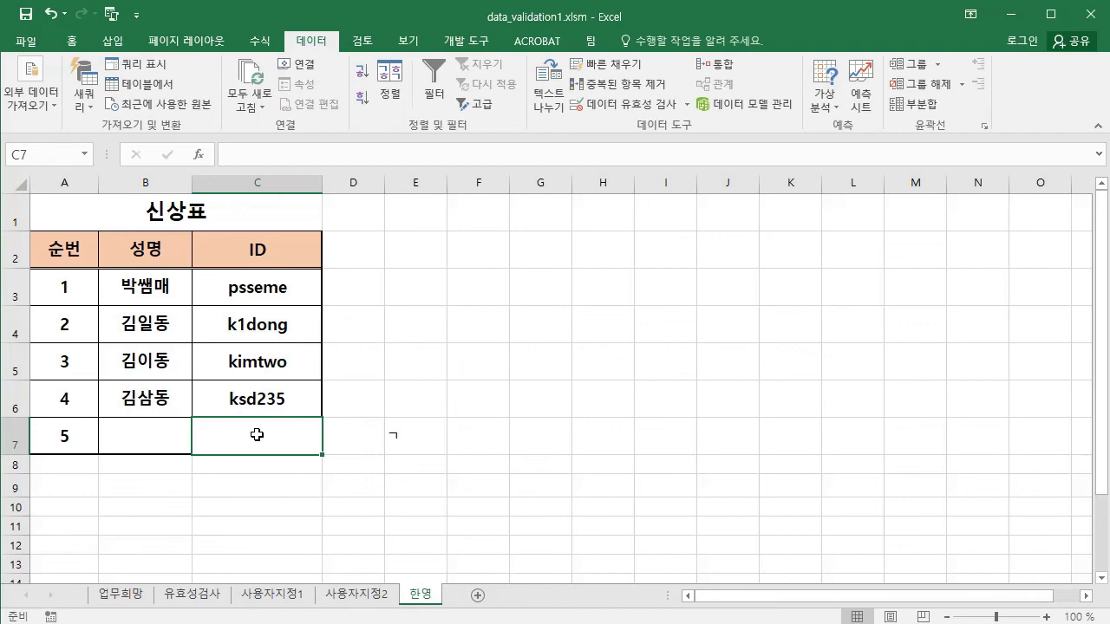
type("sdkim")
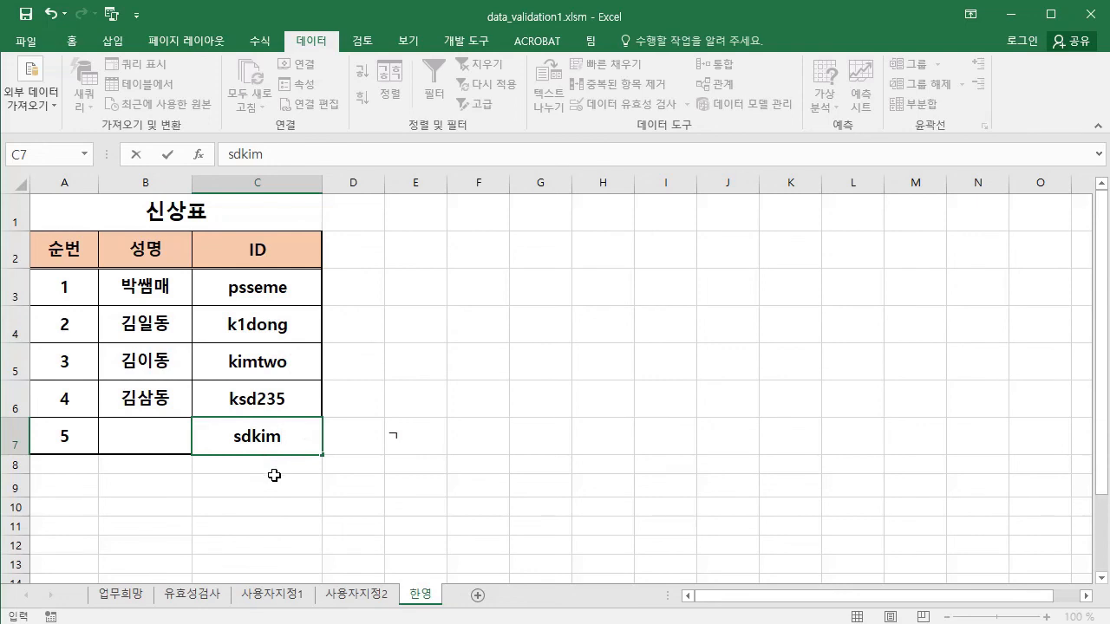
Test the Korean IME mode by changing E7 to ㄱr and entering the fifth person's Korean name in B7.
left_click(414, 458)
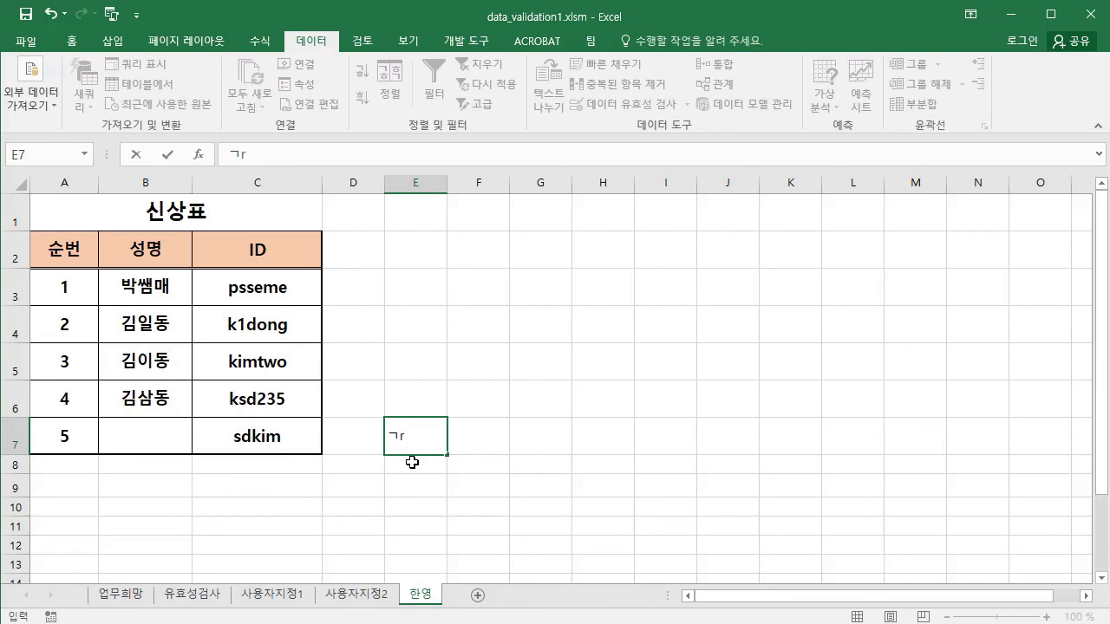
left_click(152, 448)
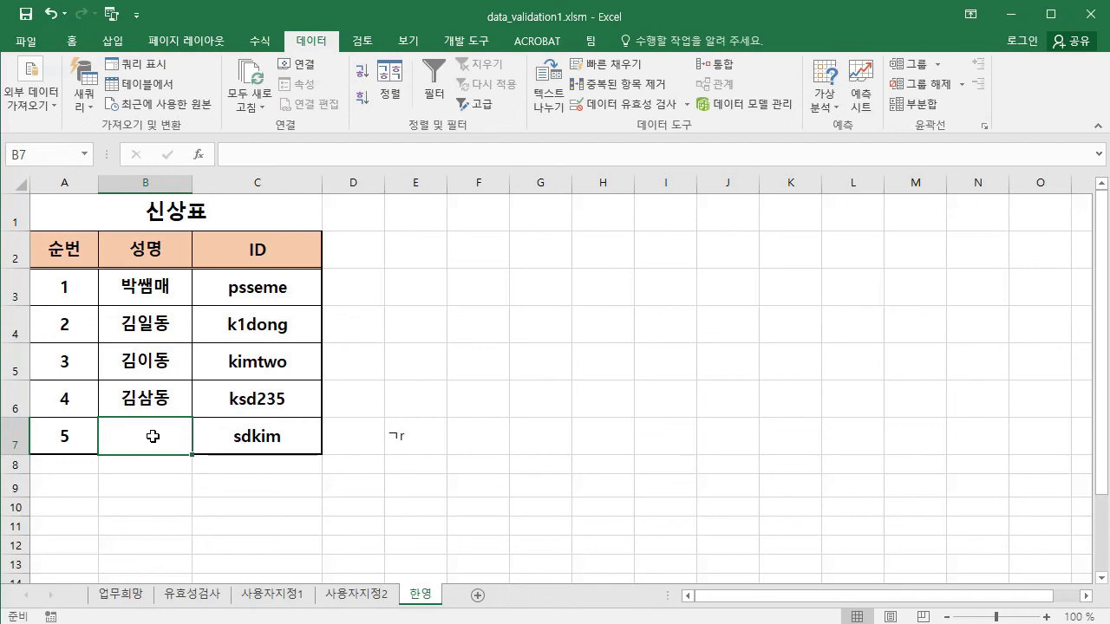
type("김사동")
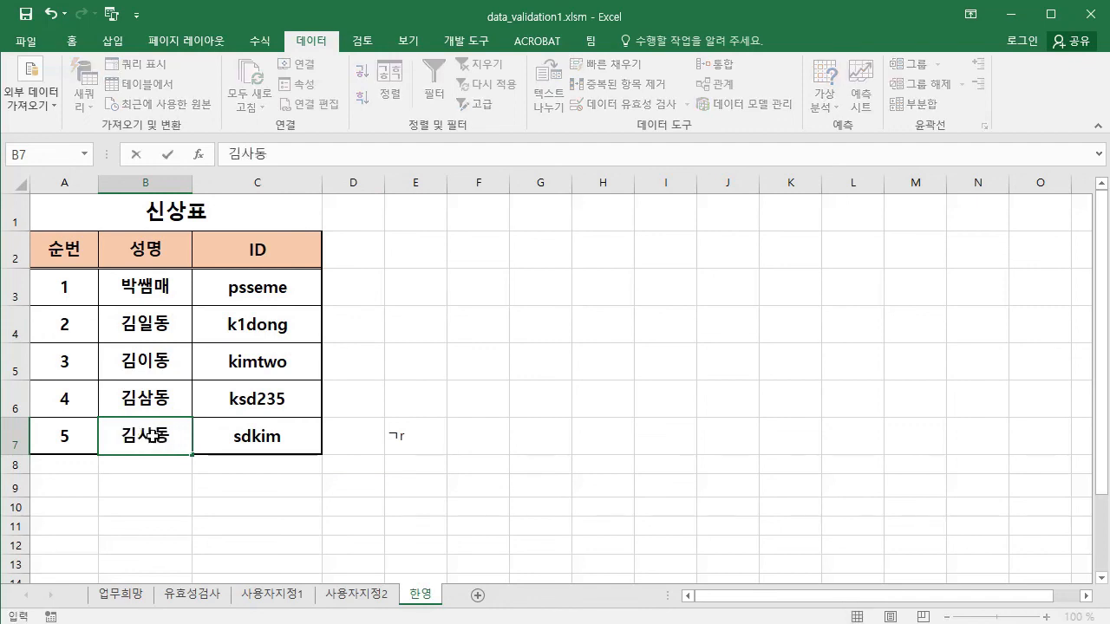
key("Return")
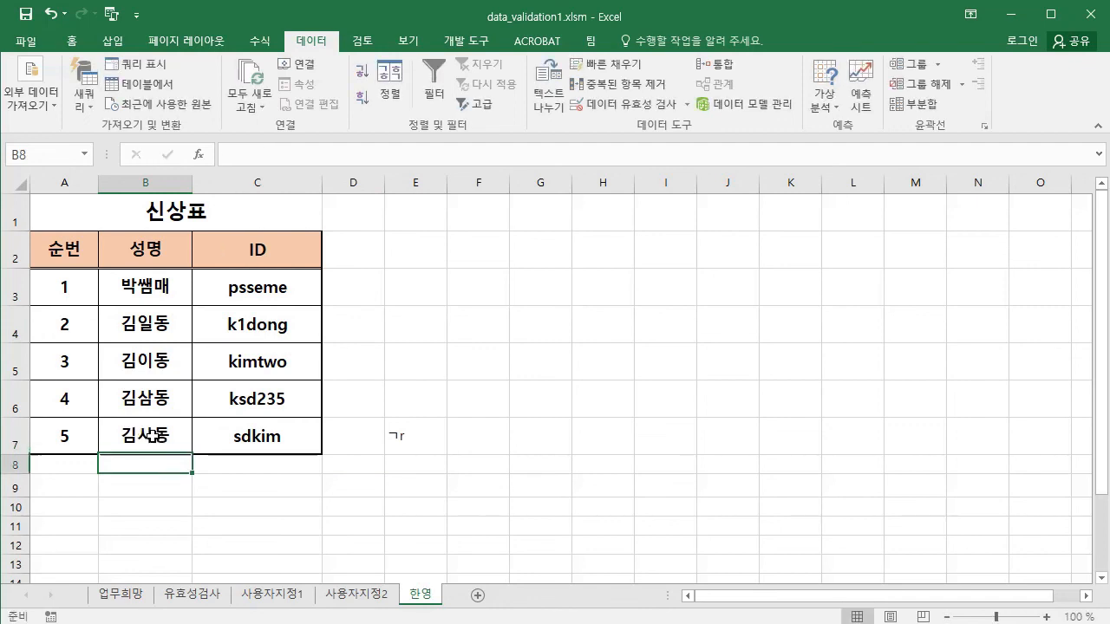